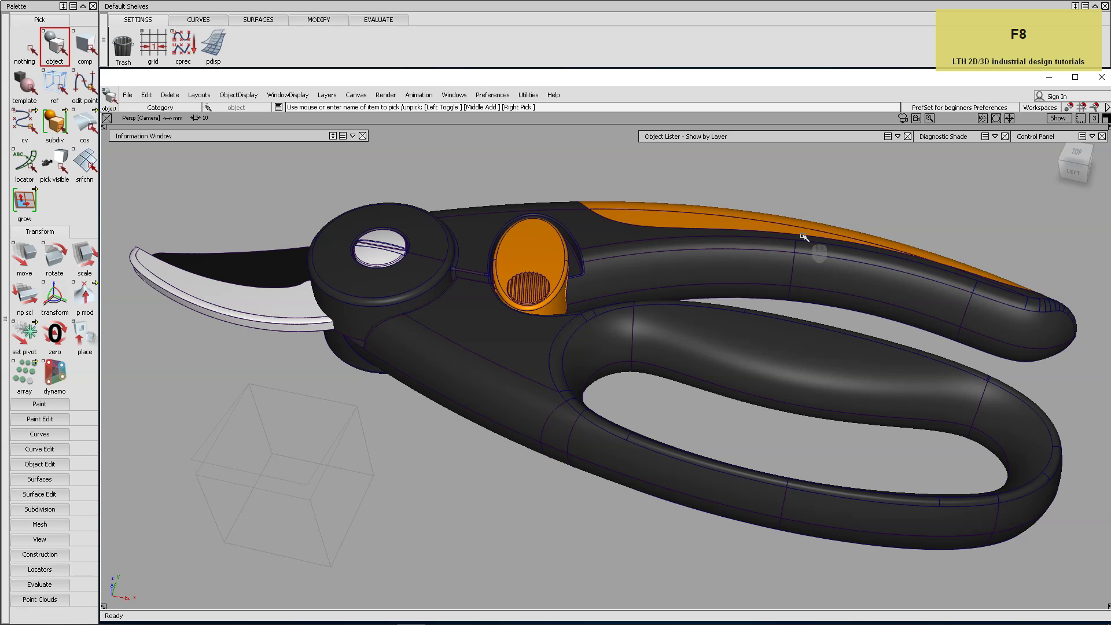
Template every part of the pruning shears except the lower handle and turn off the diagnostic shading
drag(259, 179, 702, 386)
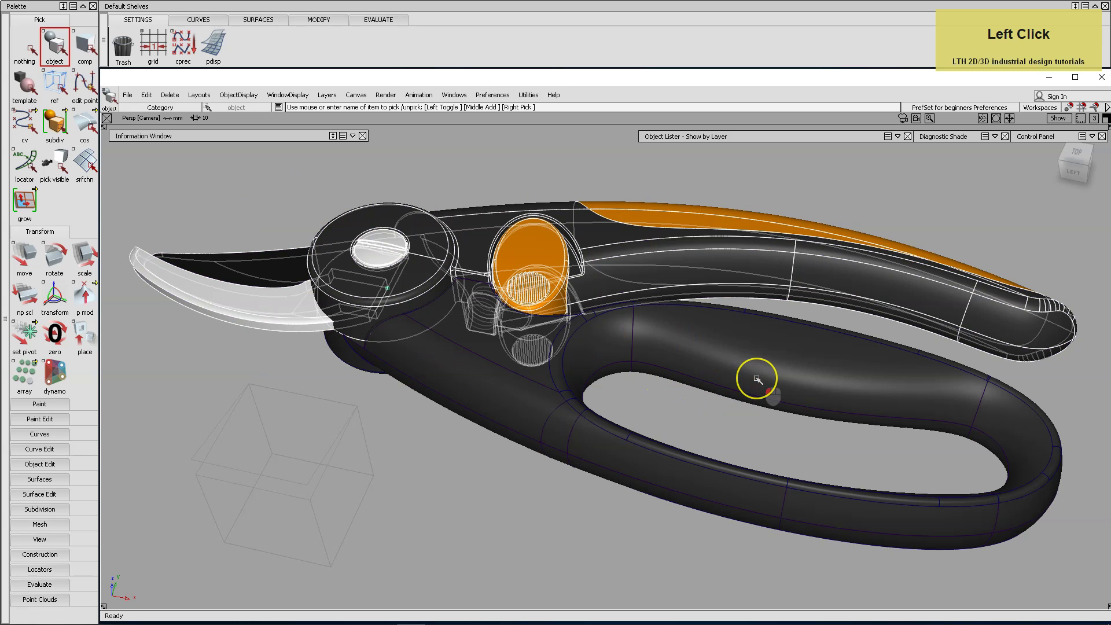
key(t)
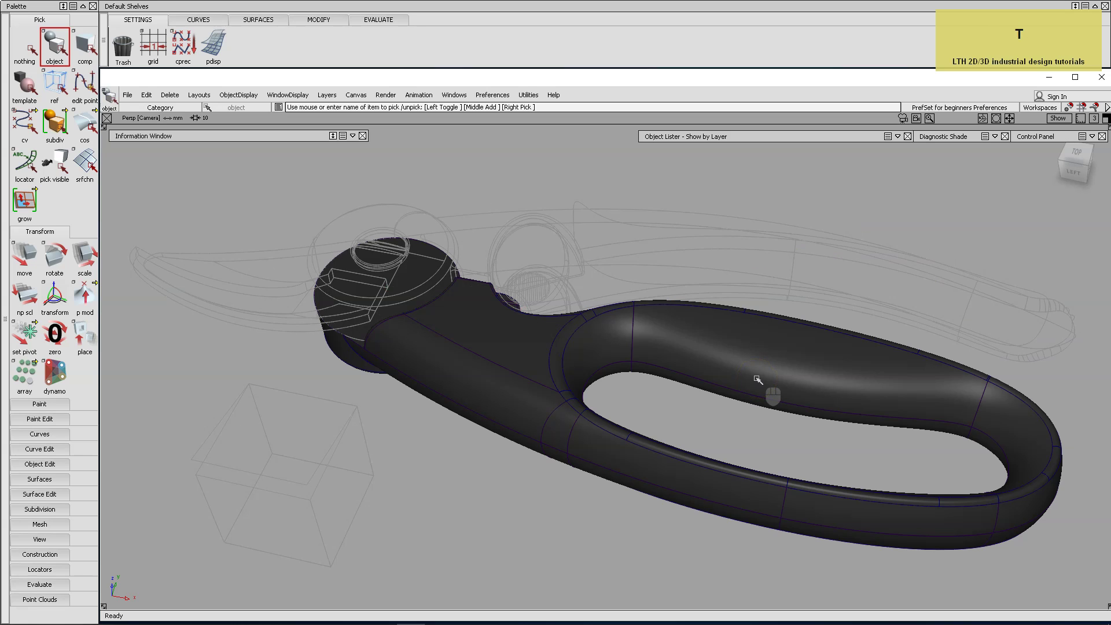
click(955, 138)
click(929, 154)
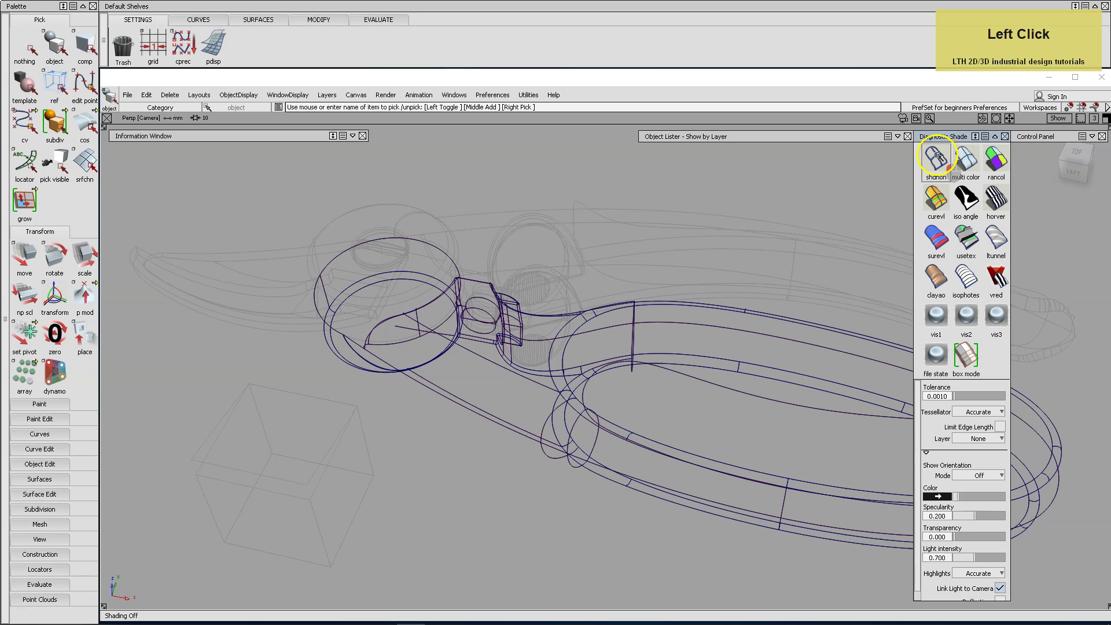
click(947, 137)
Untemplate the open cube beside the shears
ctrl+shift+drag(628, 223, 660, 238)
click(347, 436)
key(t)
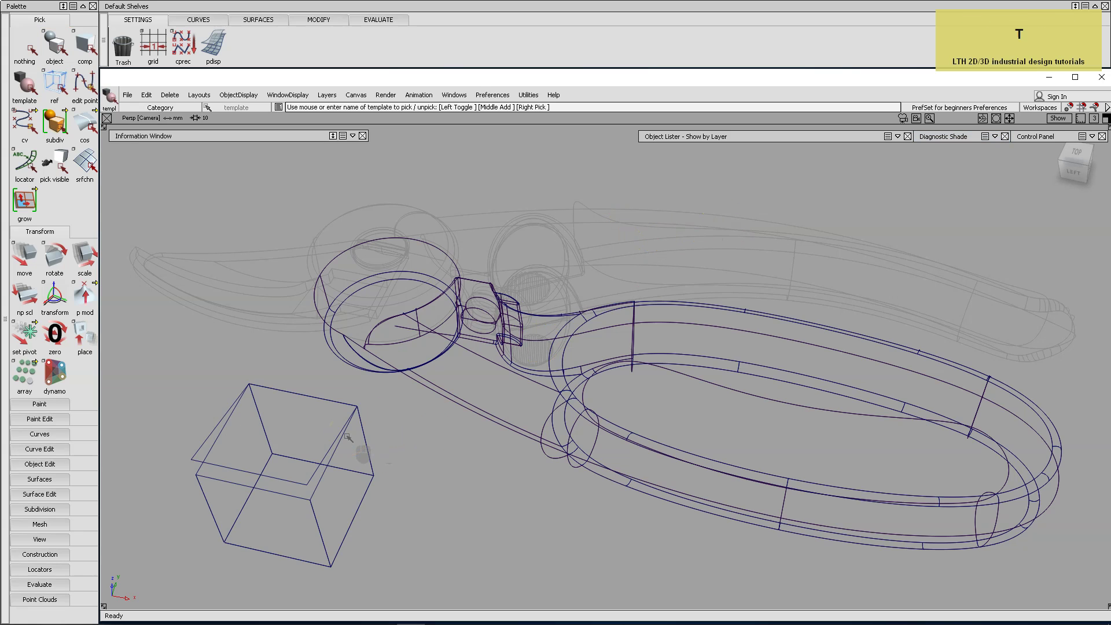
click(446, 479)
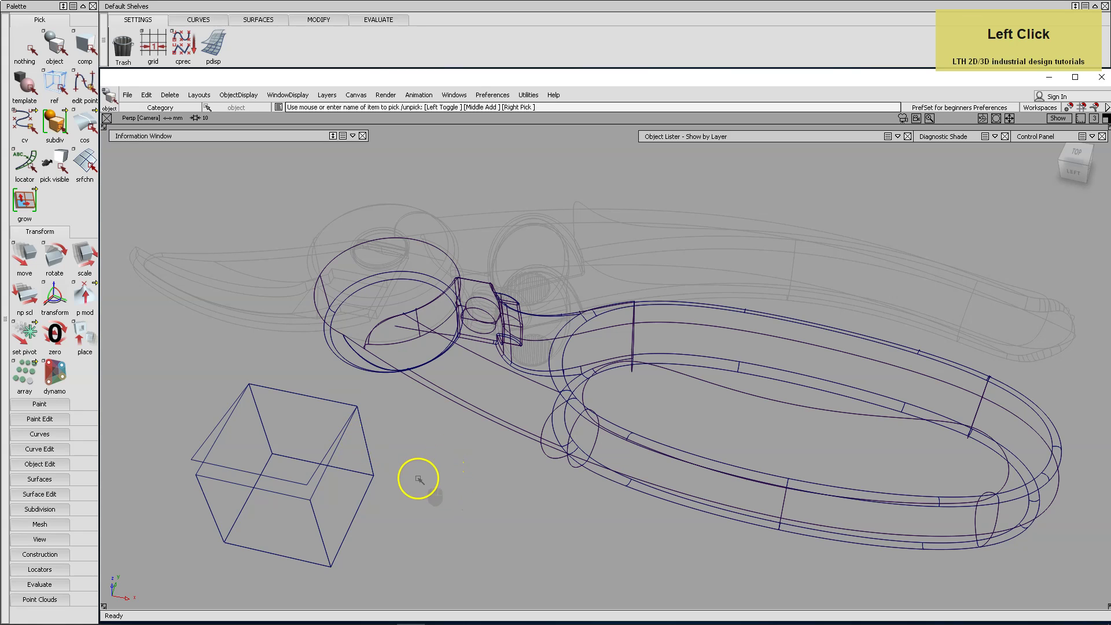
Stitch the open cube's surfaces into a shell to check its boundaries
click(341, 467)
right_click(49, 495)
right_drag(50, 495, 179, 507)
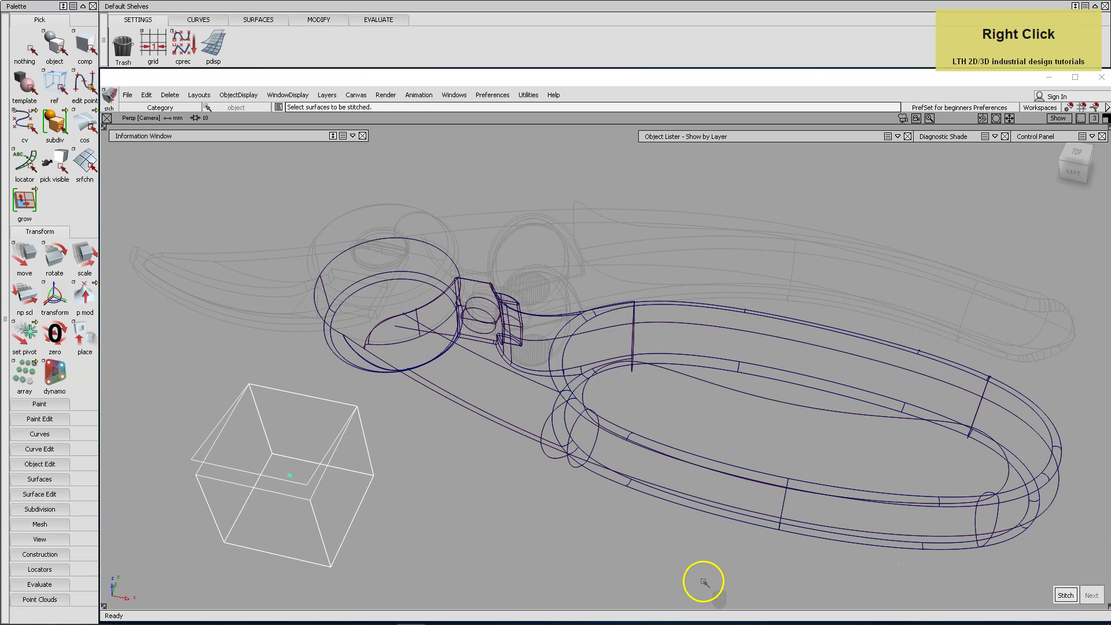
key(space)
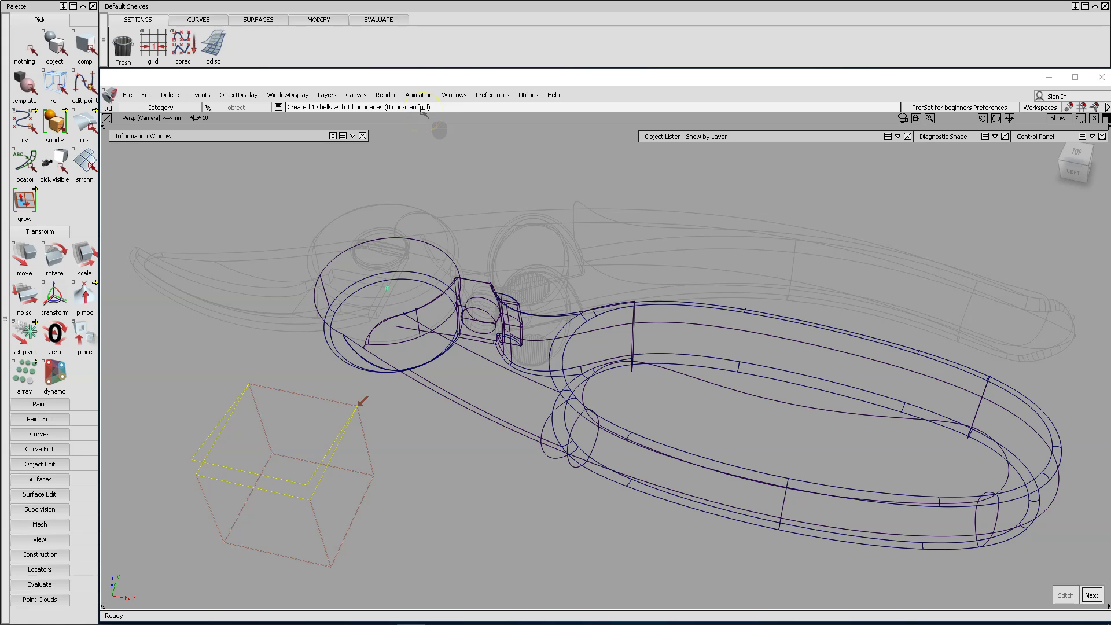
click(549, 218)
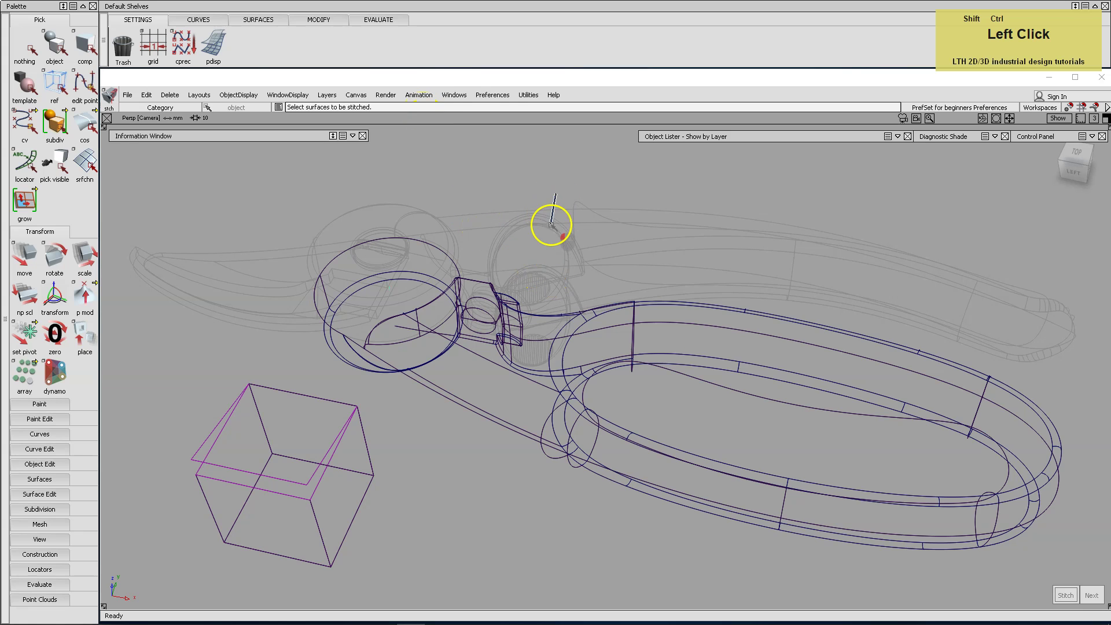
Delete the open cube from the scene
click(343, 428)
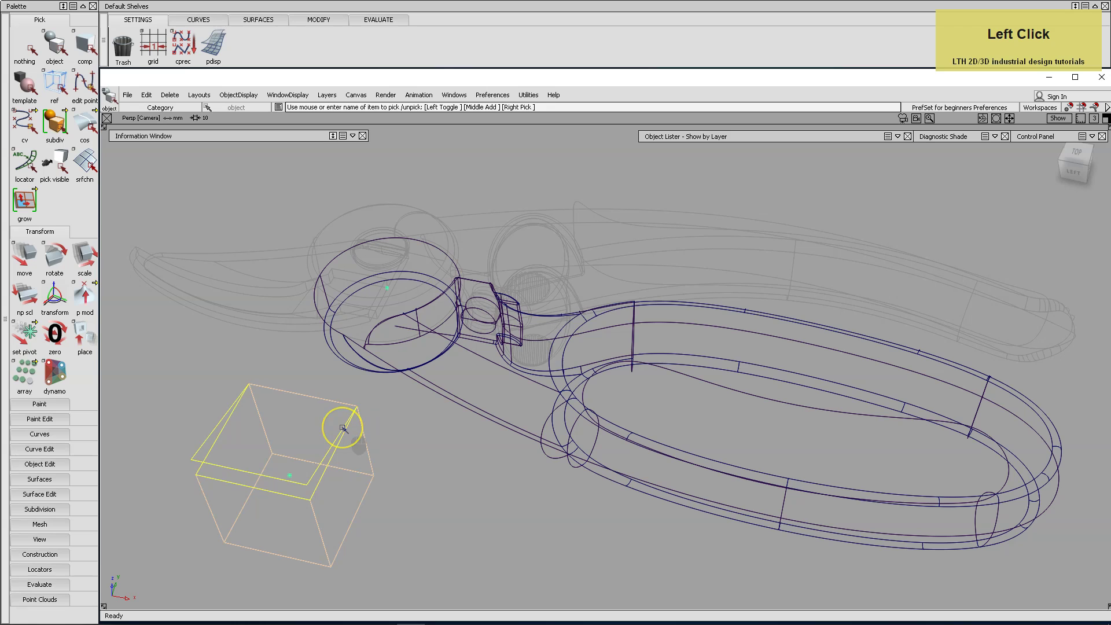
key(Delete)
key(Return)
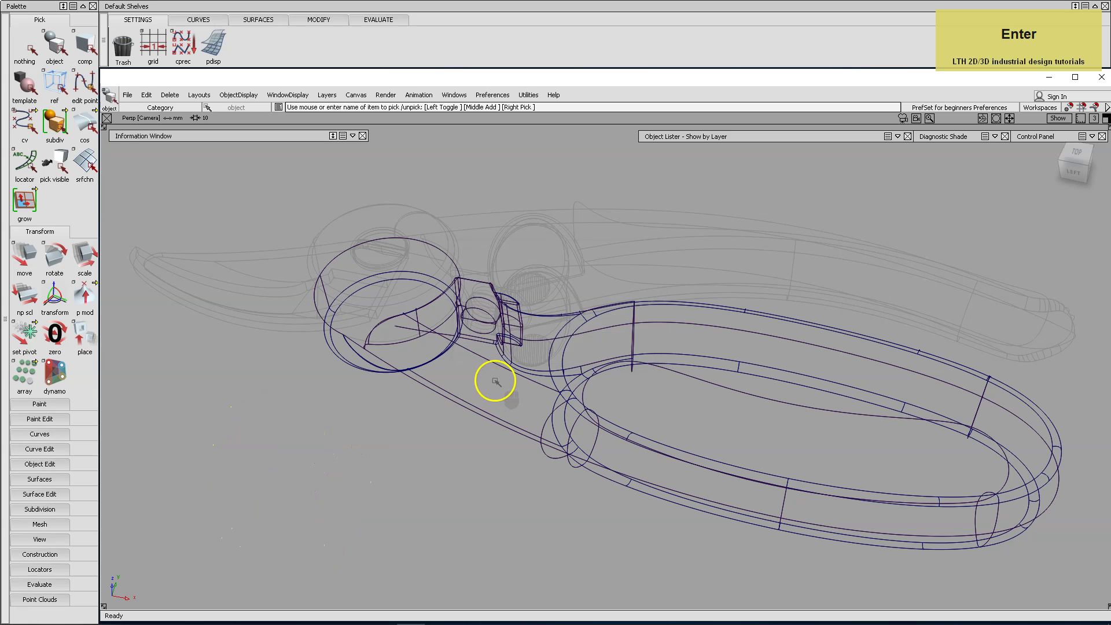
Stitch the lower handle's surfaces into a shell and clear away the original surfaces
click(262, 449)
right_drag(39, 494, 157, 506)
key(space)
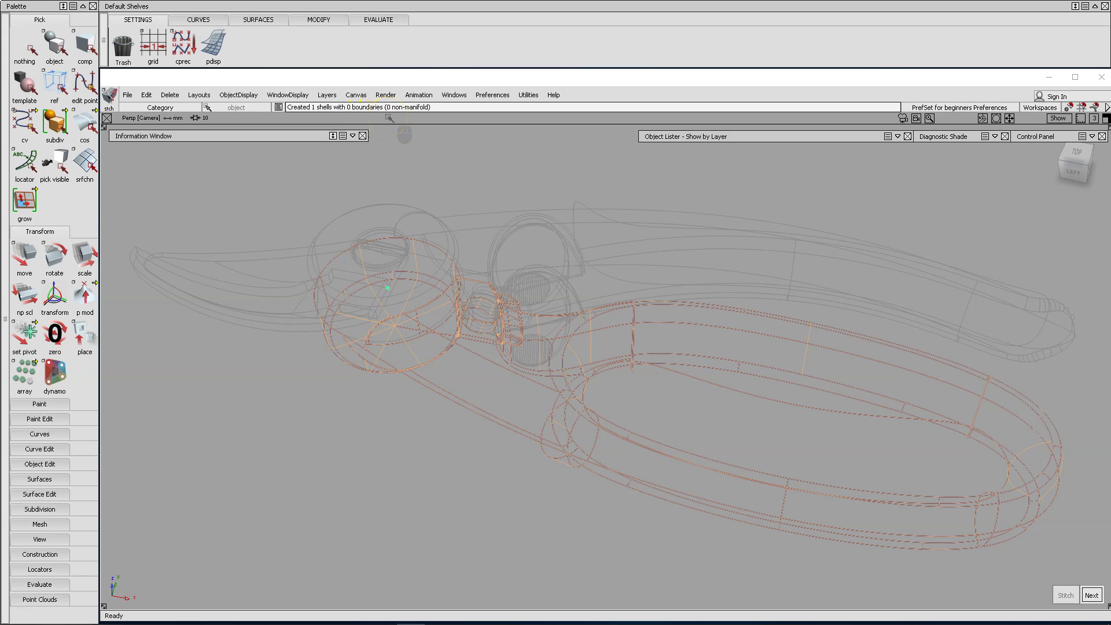
click(421, 204)
click(485, 385)
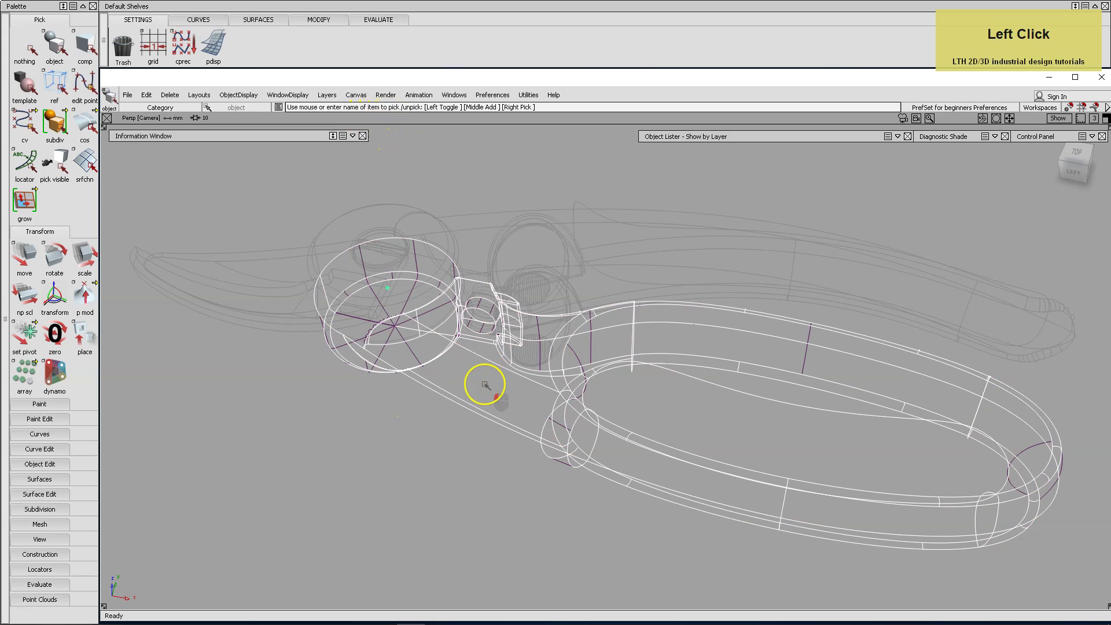
Convert the handle shell with NURBS to Mesh using the Accurate tessellator, tolerance 0.01, no edge length limit, and shells tessellated
click(485, 385)
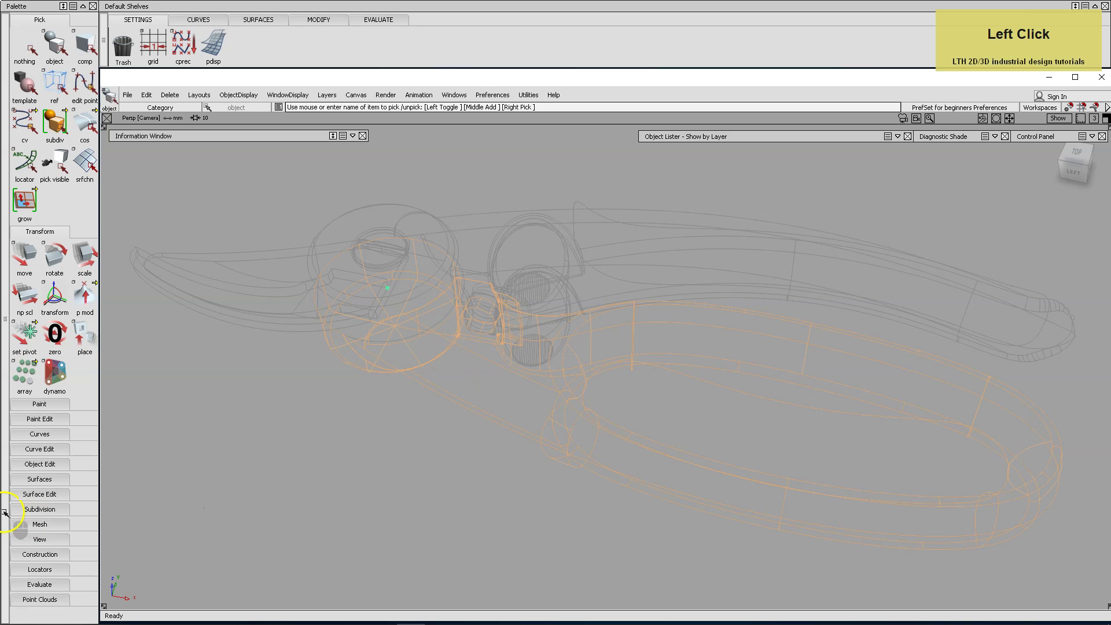
right_drag(41, 525, 247, 465)
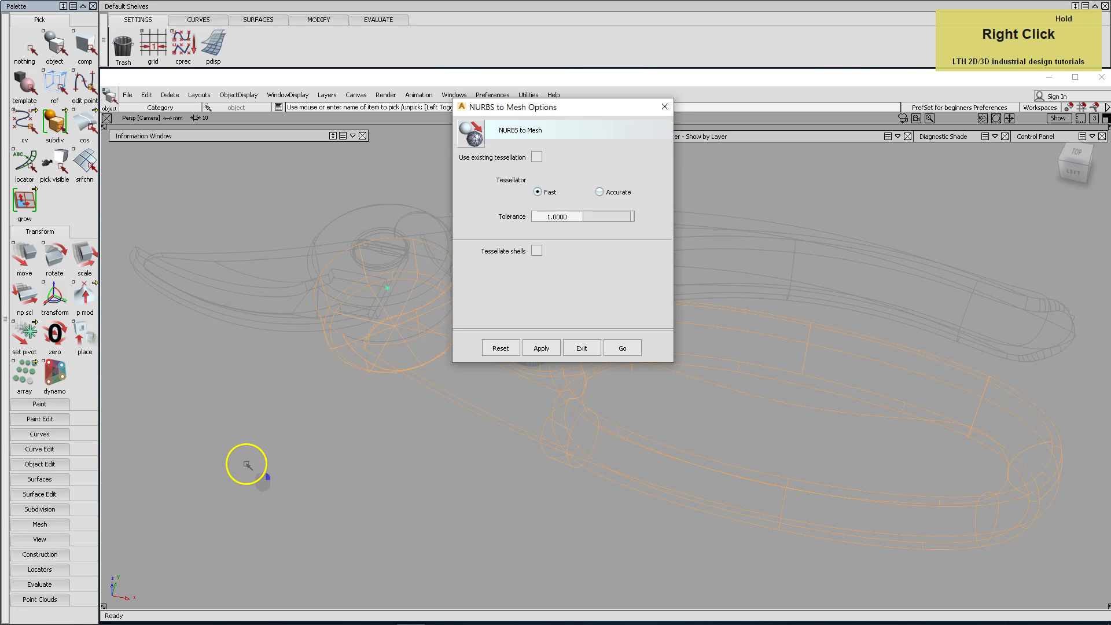
click(601, 193)
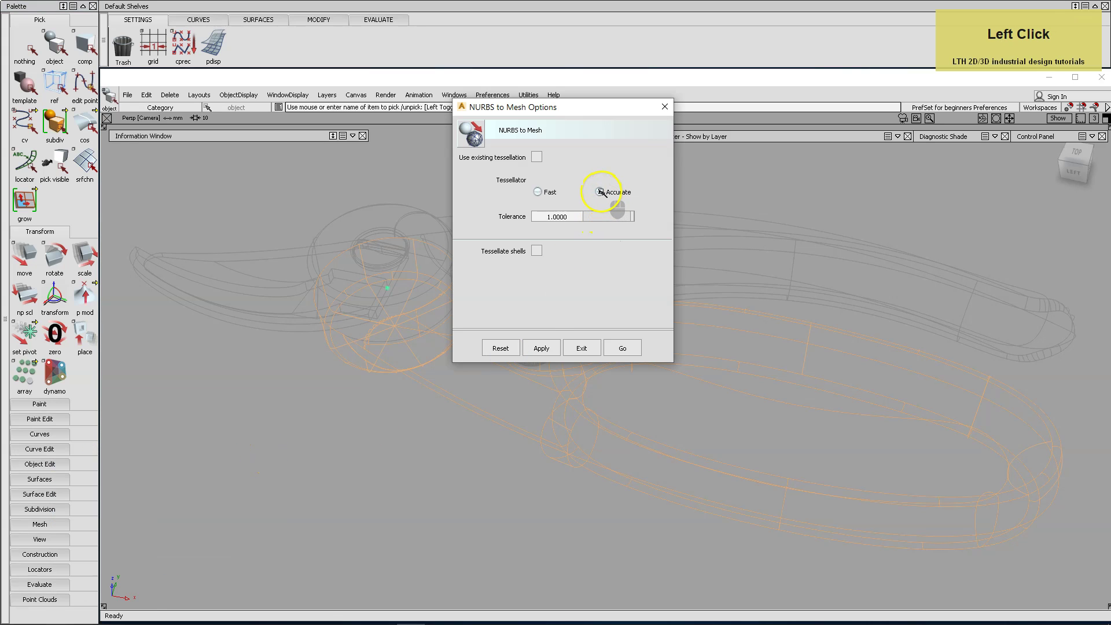
drag(581, 218, 531, 220)
text(0.01)
key(Return)
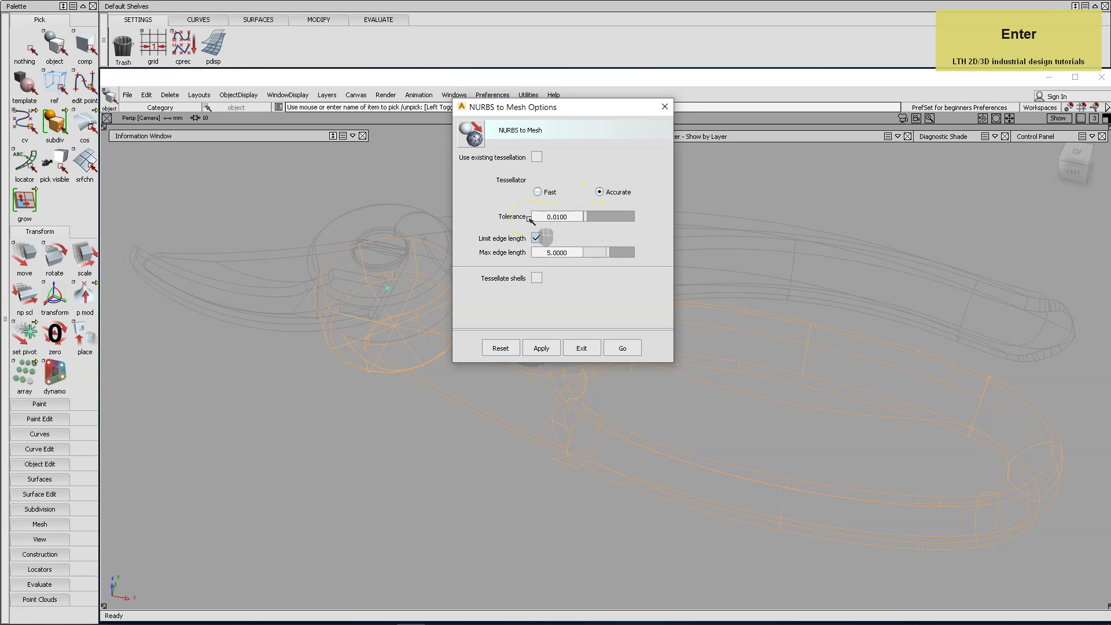
click(537, 238)
click(537, 266)
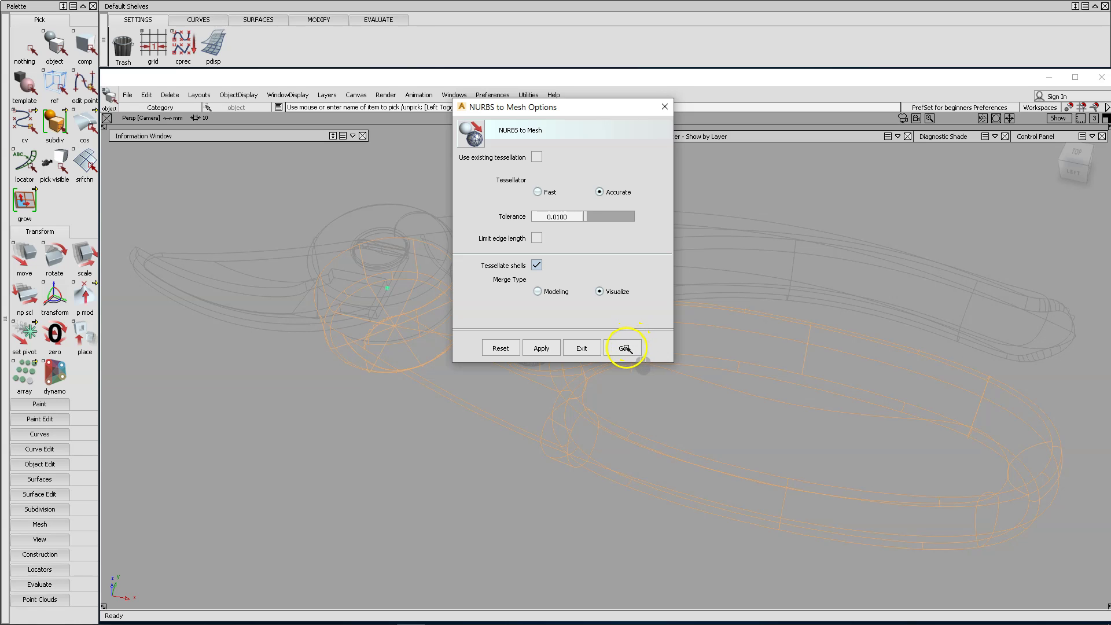
click(625, 347)
shift+drag(386, 467, 391, 444)
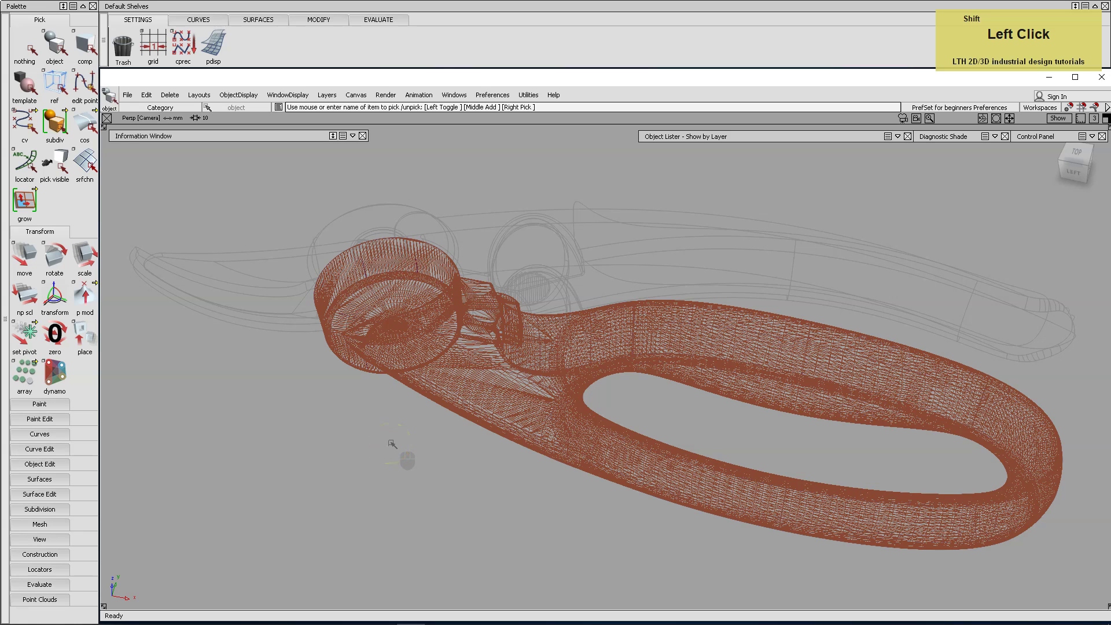
Weld the vertices of the lower handle mesh
click(498, 403)
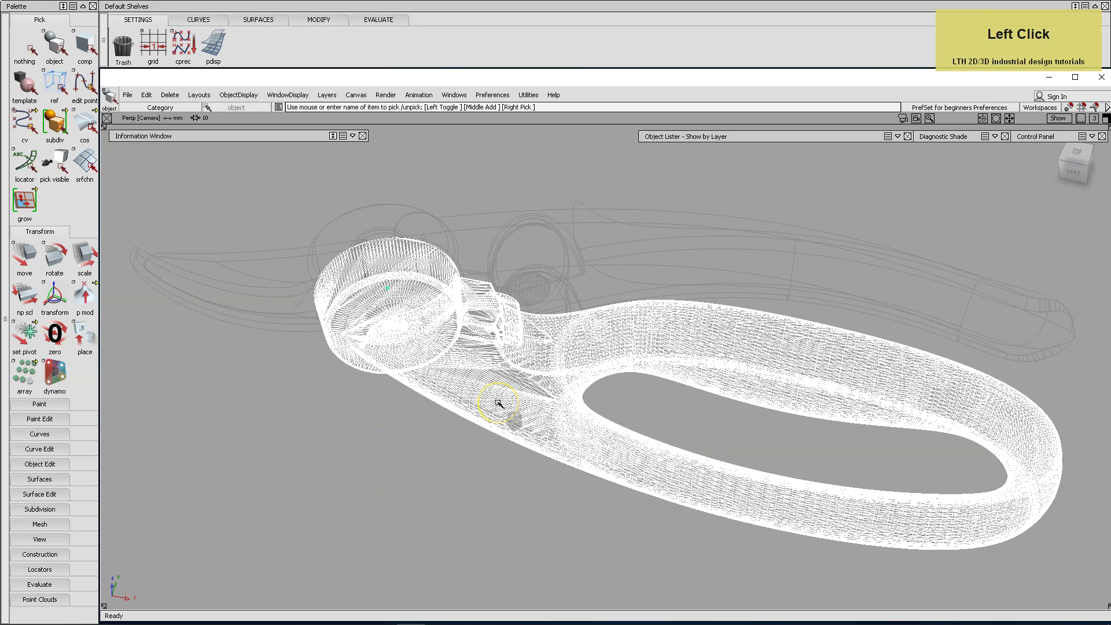
right_click(48, 524)
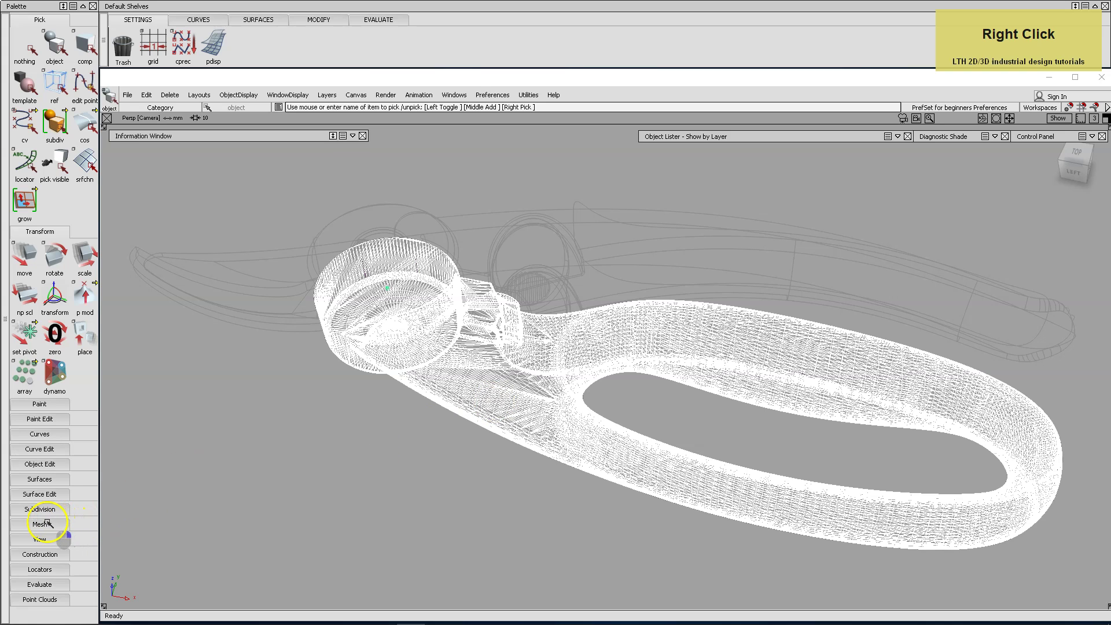
right_drag(47, 524, 191, 562)
key(space)
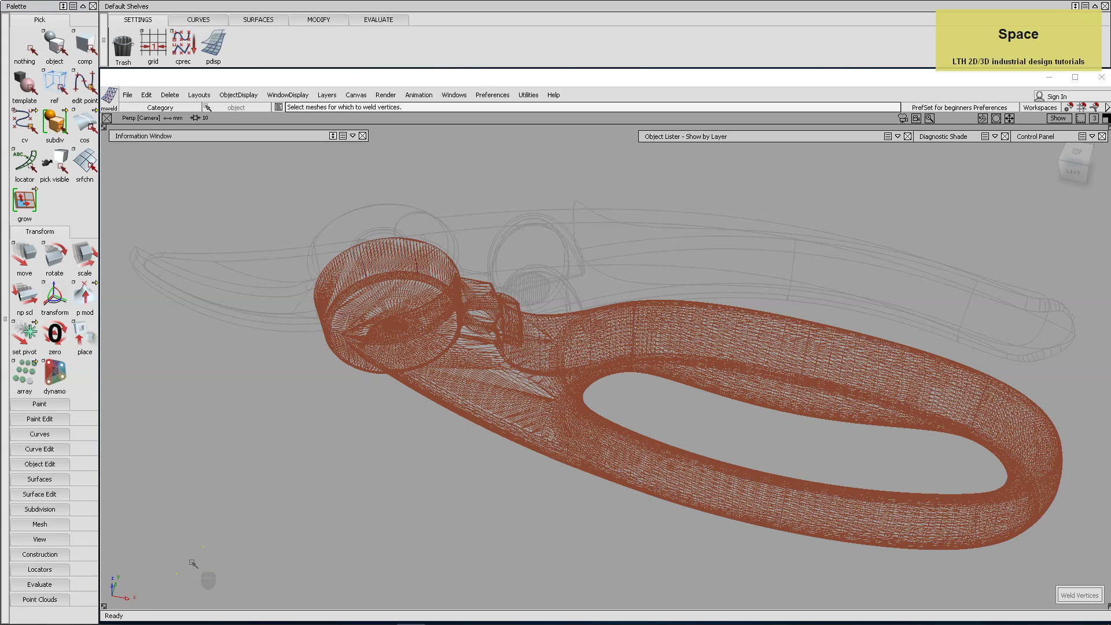
click(248, 502)
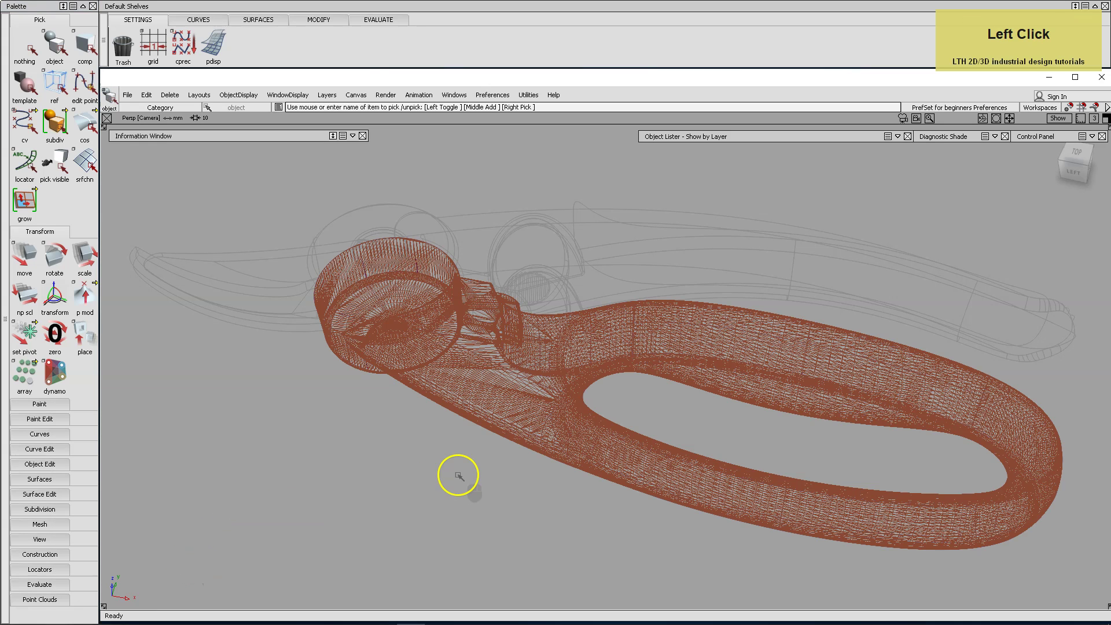
Set up saving the active handle mesh in OBJ format with object groups off and METERS as output units
drag(126, 94, 341, 233)
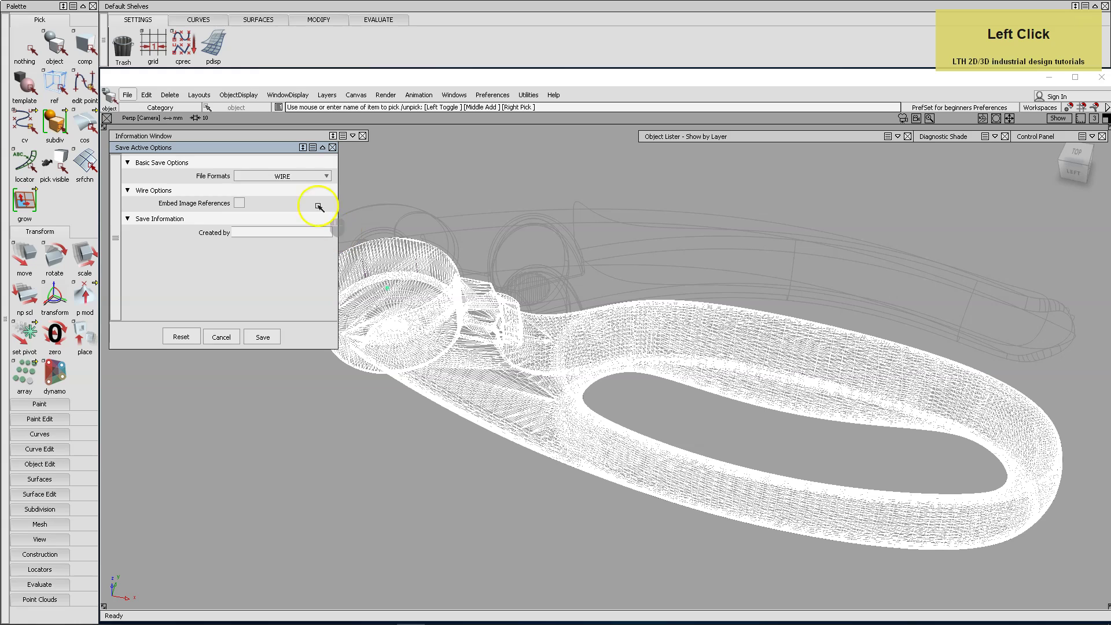
drag(288, 176, 295, 286)
click(239, 203)
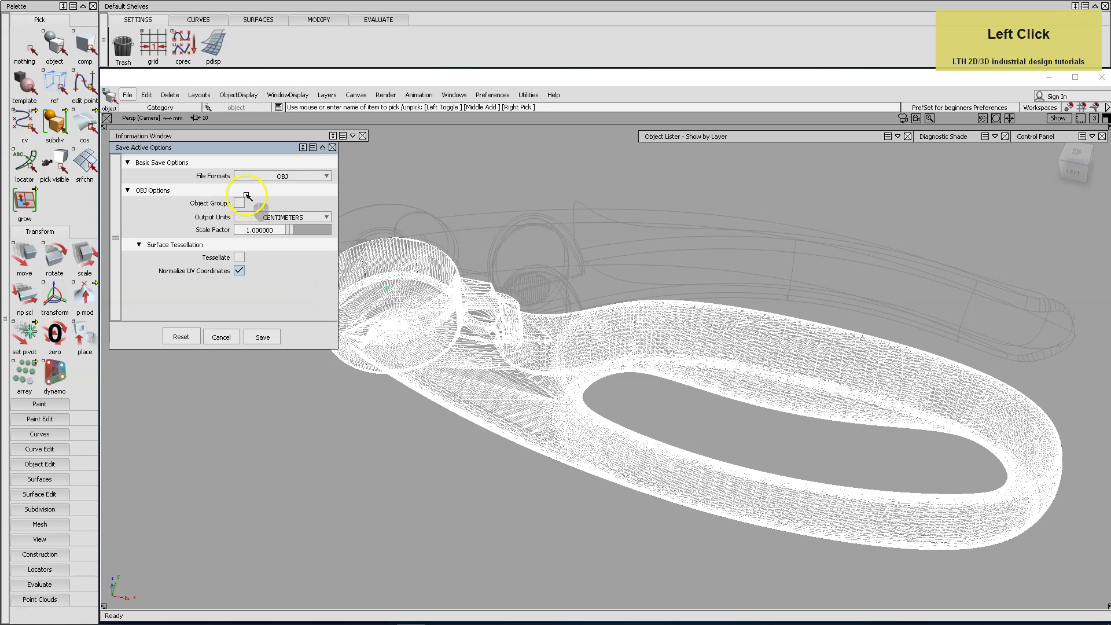
drag(274, 223, 276, 313)
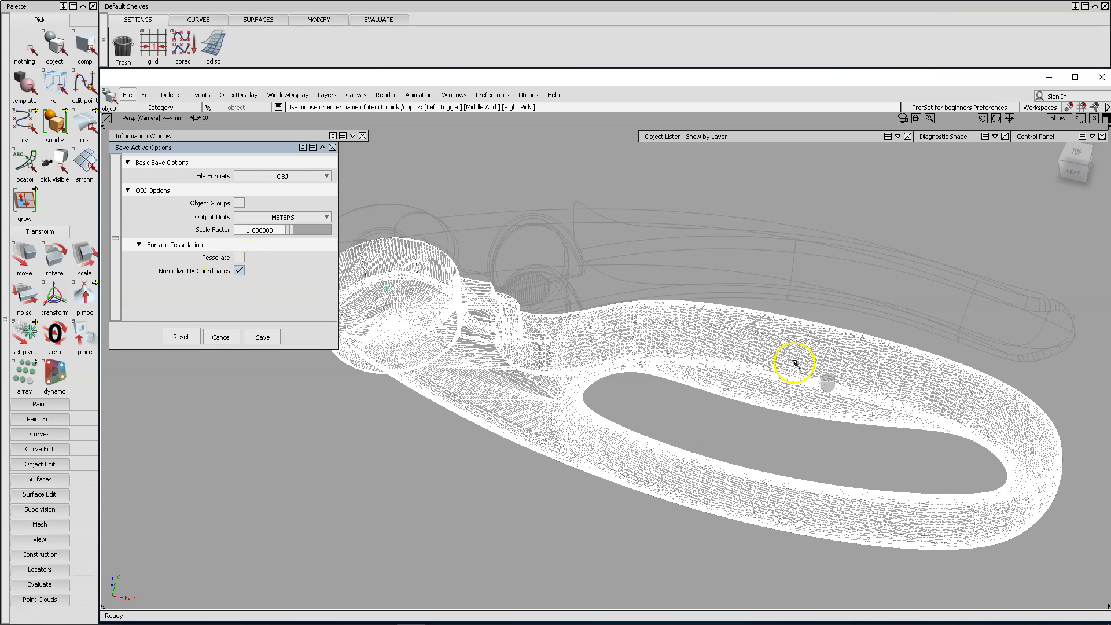
Save the active mesh as testOBJ in the Tool folder and delete the mesh from the scene
click(261, 337)
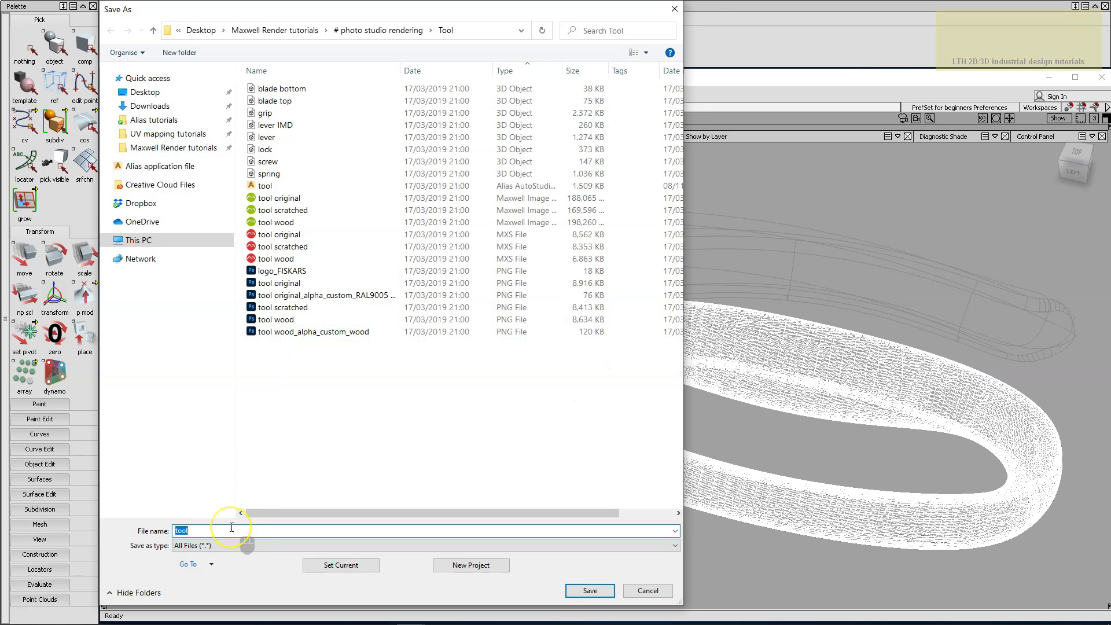
text(testOBJ)
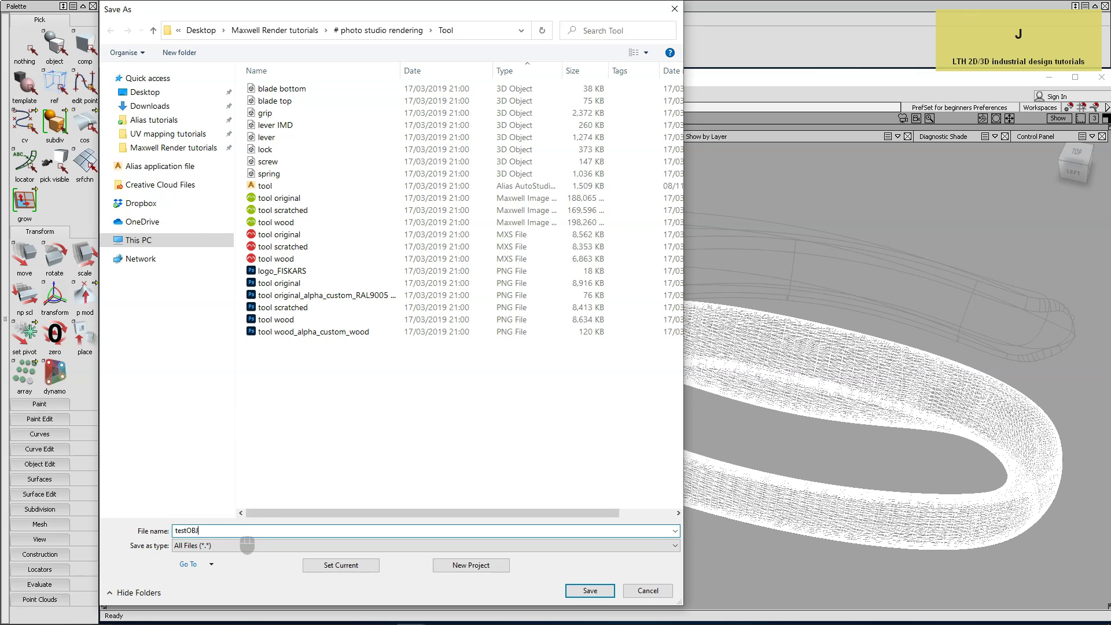
click(590, 591)
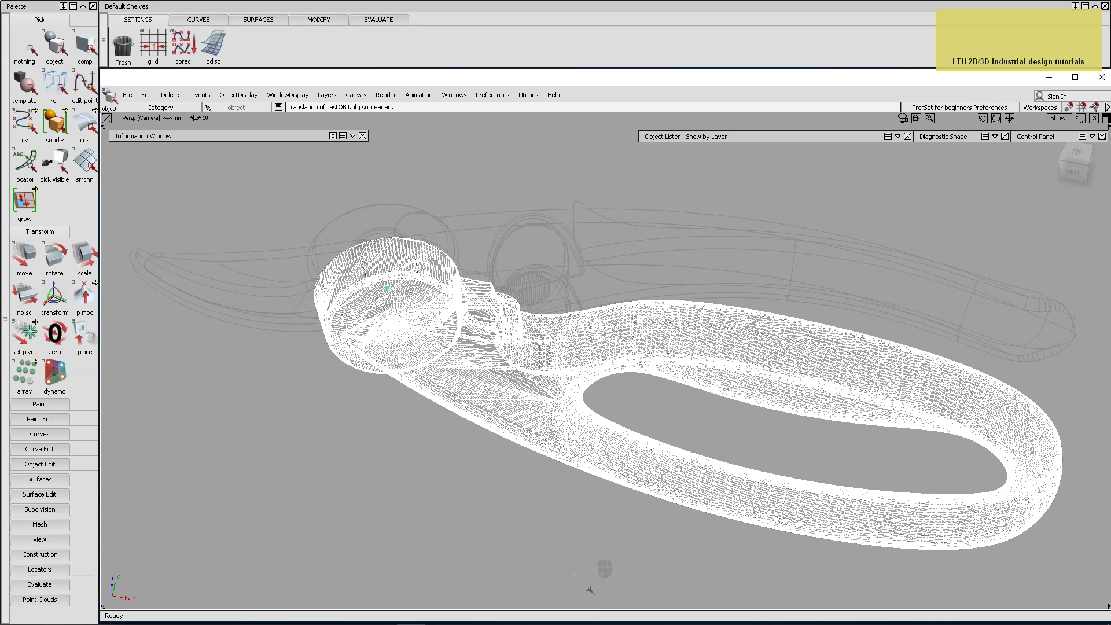
key(Delete)
key(Return)
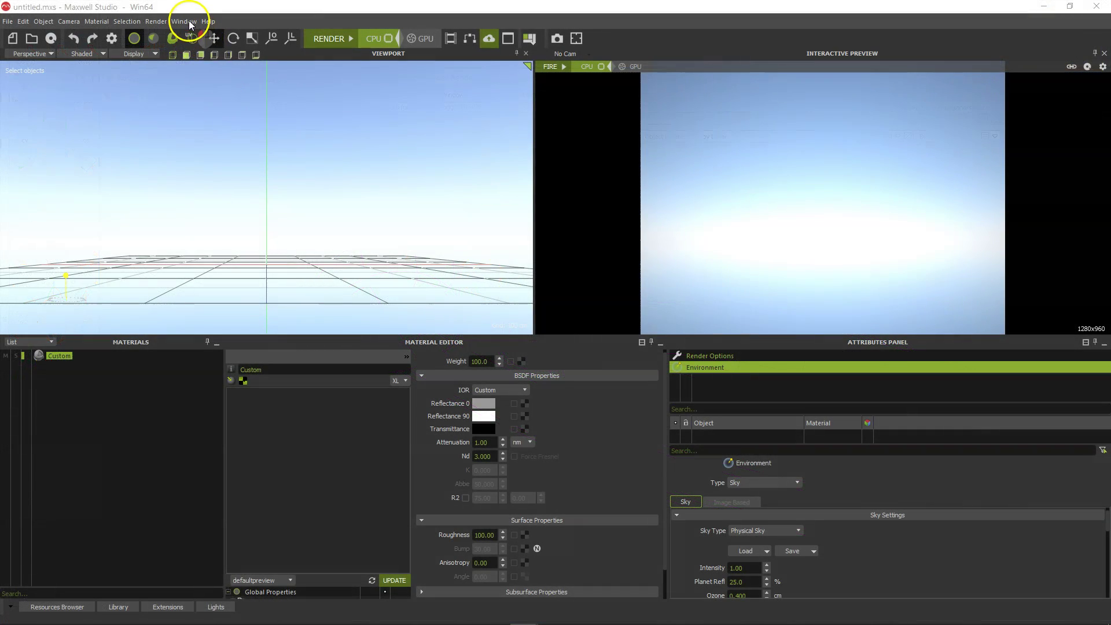
Switch to Maxwell Studio and load the window layout file "Beginner layout.stlay"
click(185, 22)
click(196, 36)
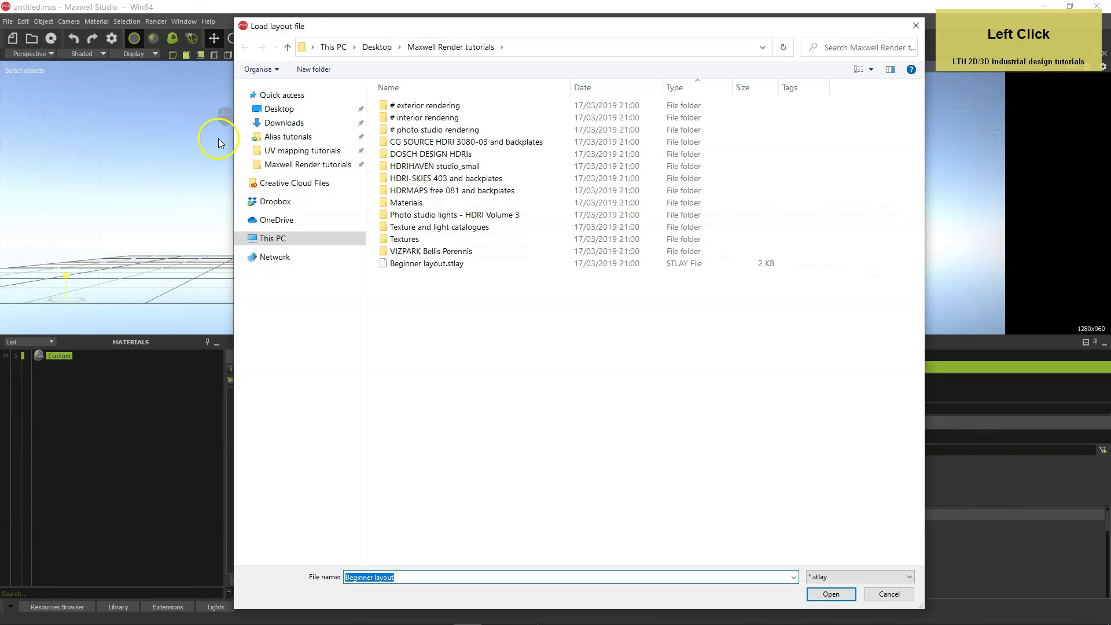
click(385, 265)
double_click(385, 265)
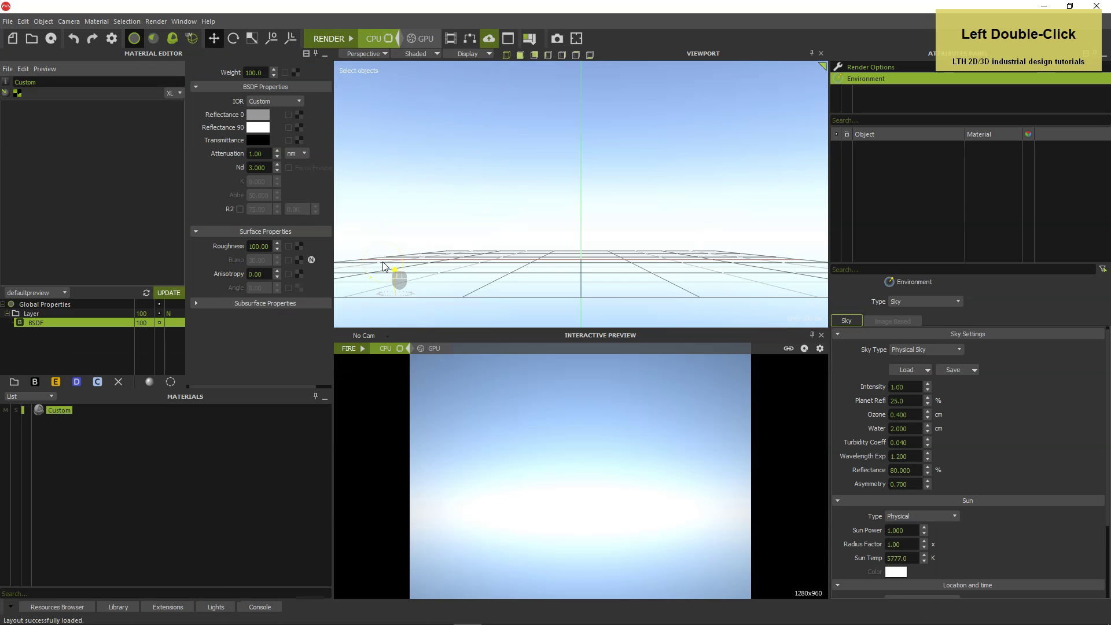
Add the library light setup Backdrop+3dif+1hard_lights__Up_to_30cm to the scene and minimize the library
click(119, 607)
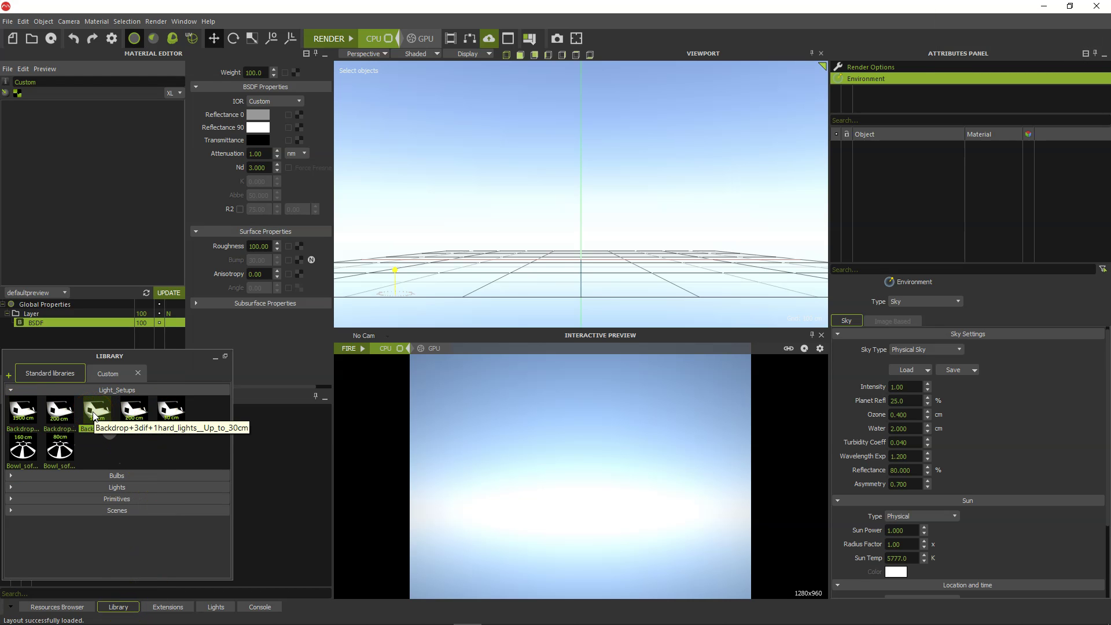
drag(93, 413, 581, 246)
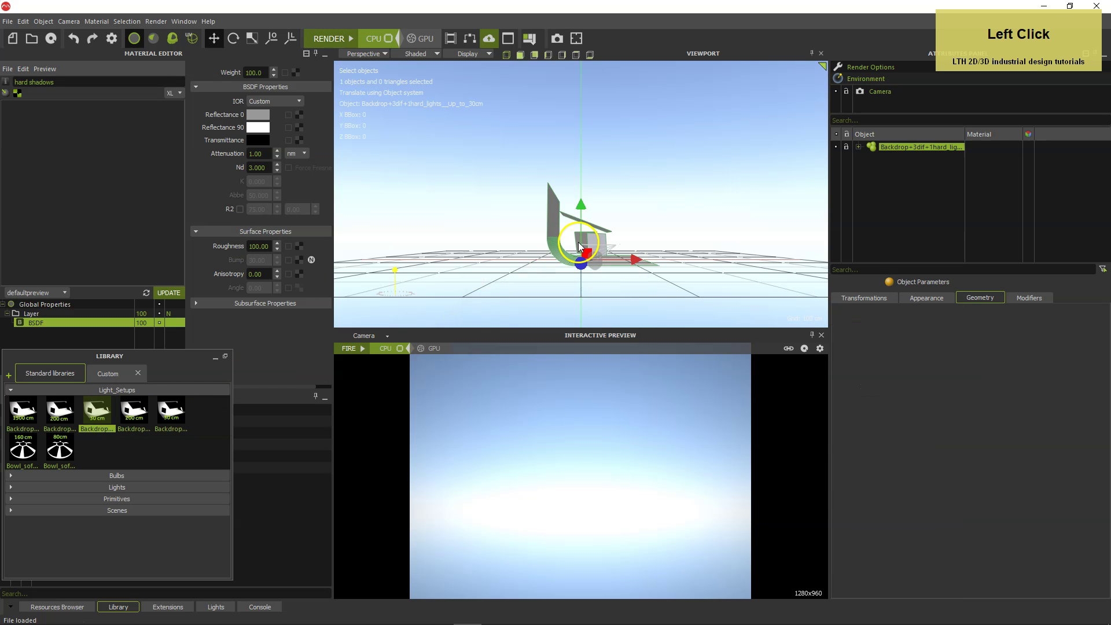
click(216, 359)
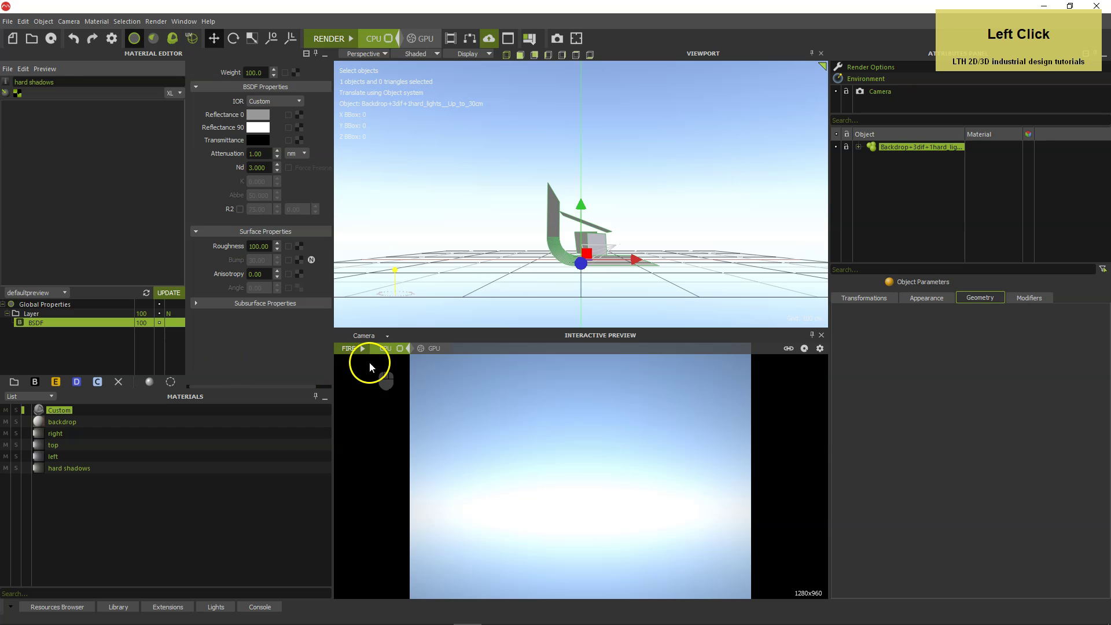
Set the camera's sensor resolution to 1920 × 1080 px
click(881, 92)
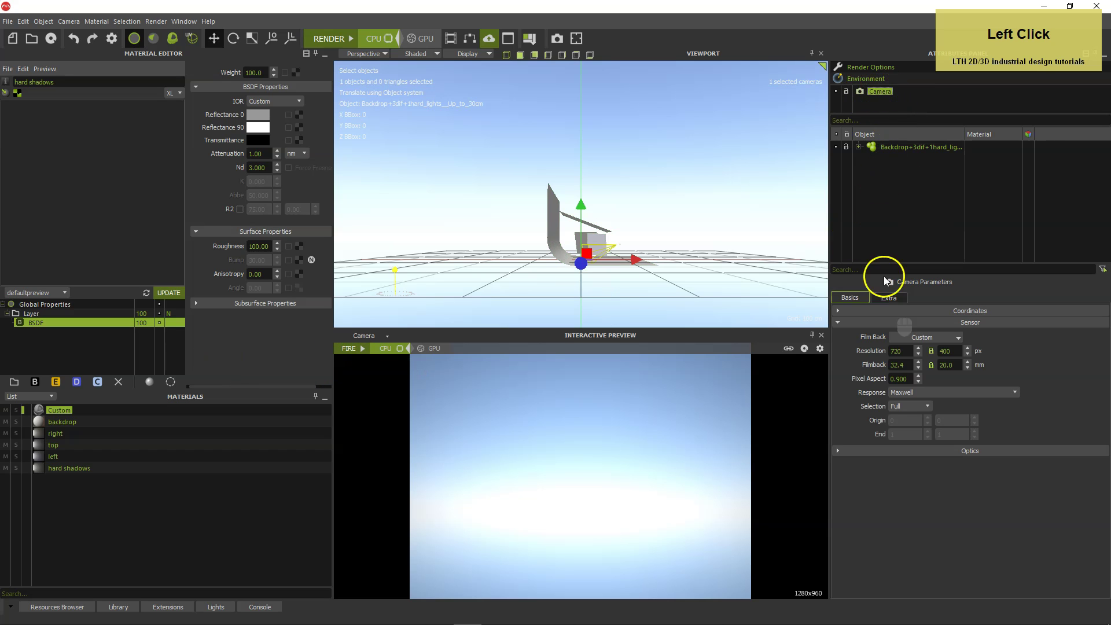
click(932, 351)
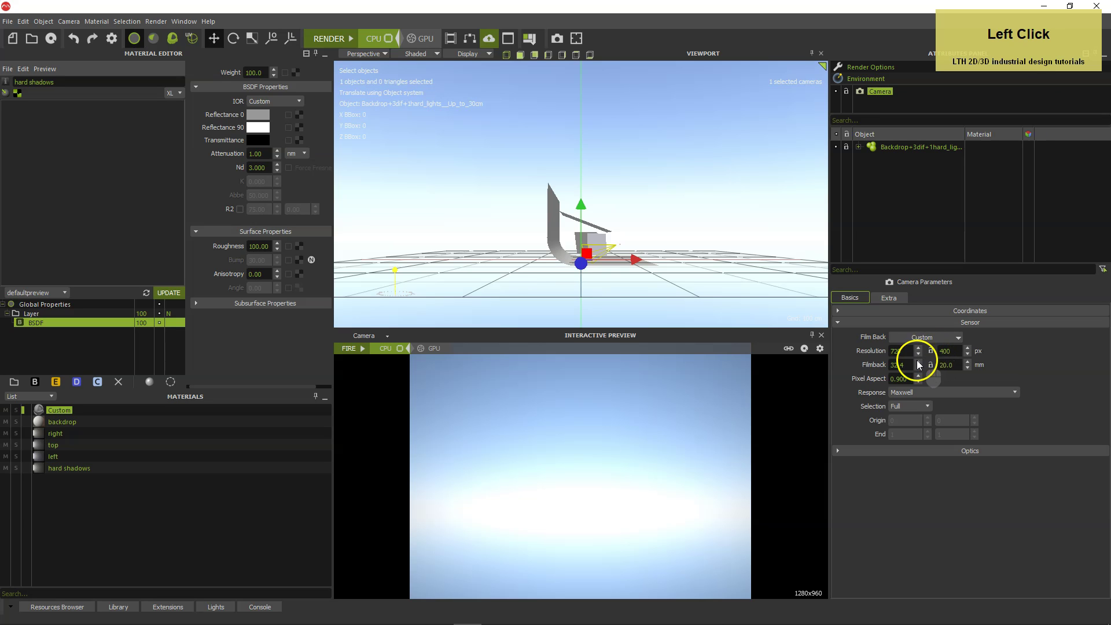
click(880, 351)
text(1)
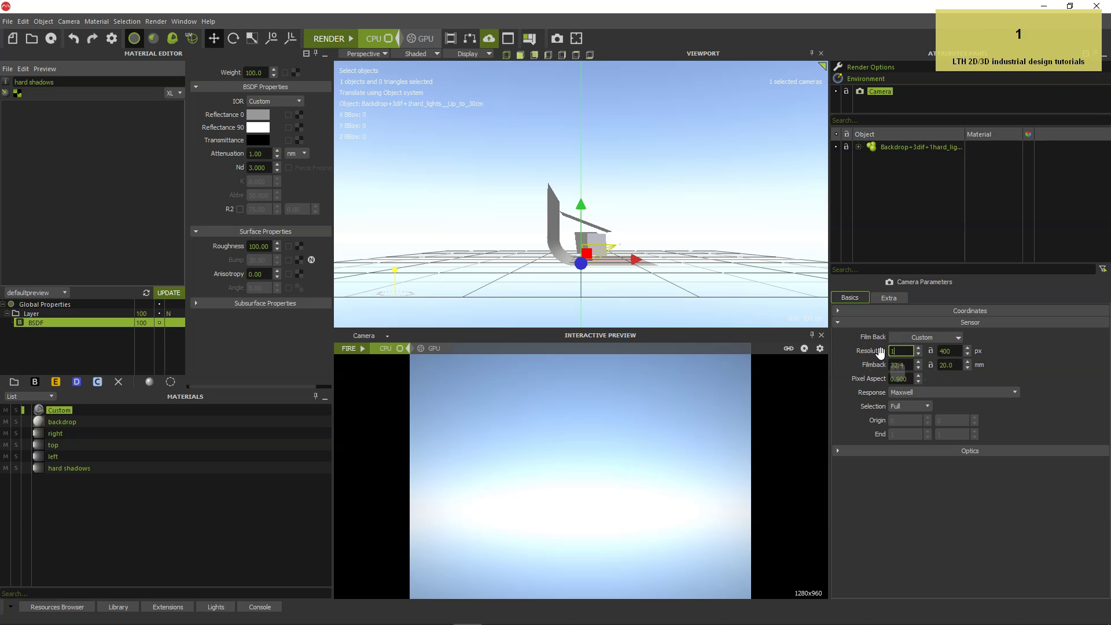
text(920)
key(Tab)
click(1050, 350)
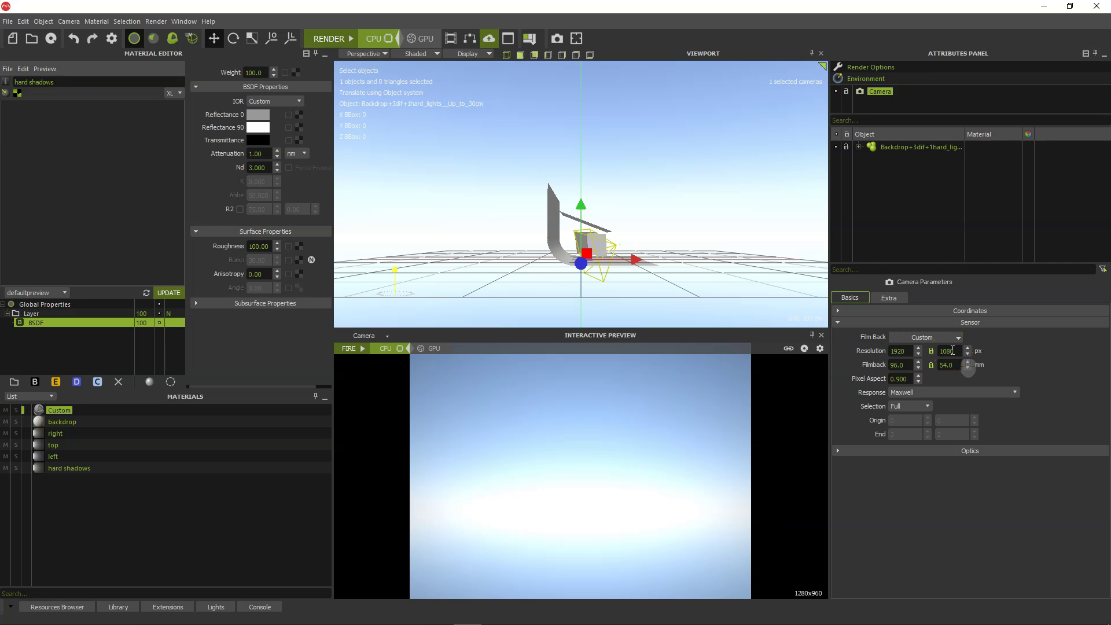
Set the focal length in the camera's optics to 110 mm
click(838, 450)
click(910, 493)
text(11)
key(Tab)
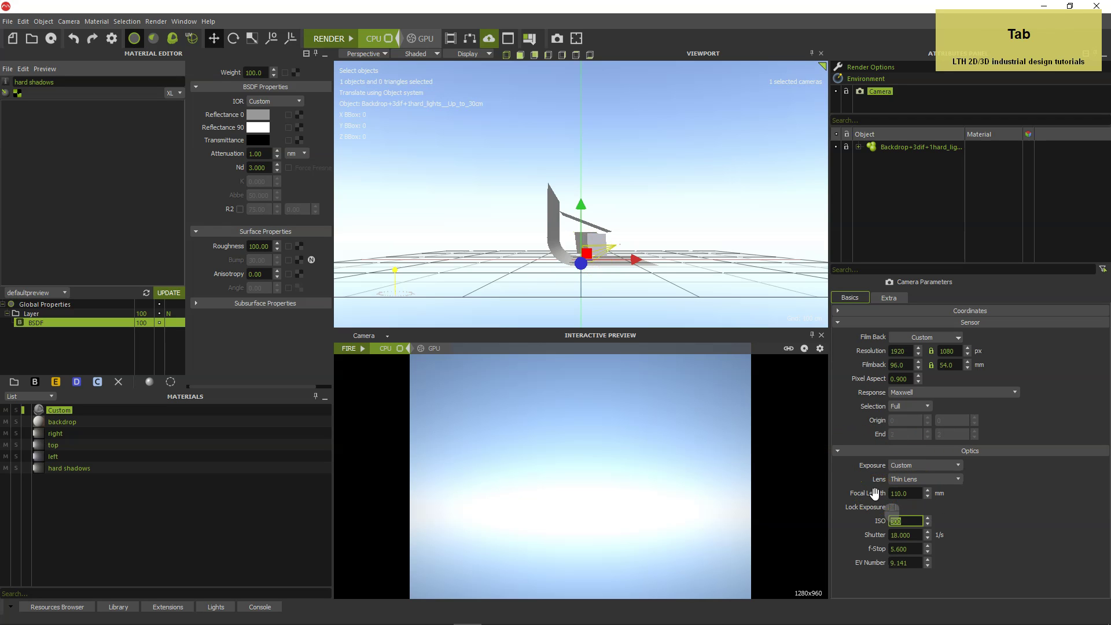
Set the camera's exposure to ISO 800, shutter 0.5 1/s and f-Stop 32
click(965, 508)
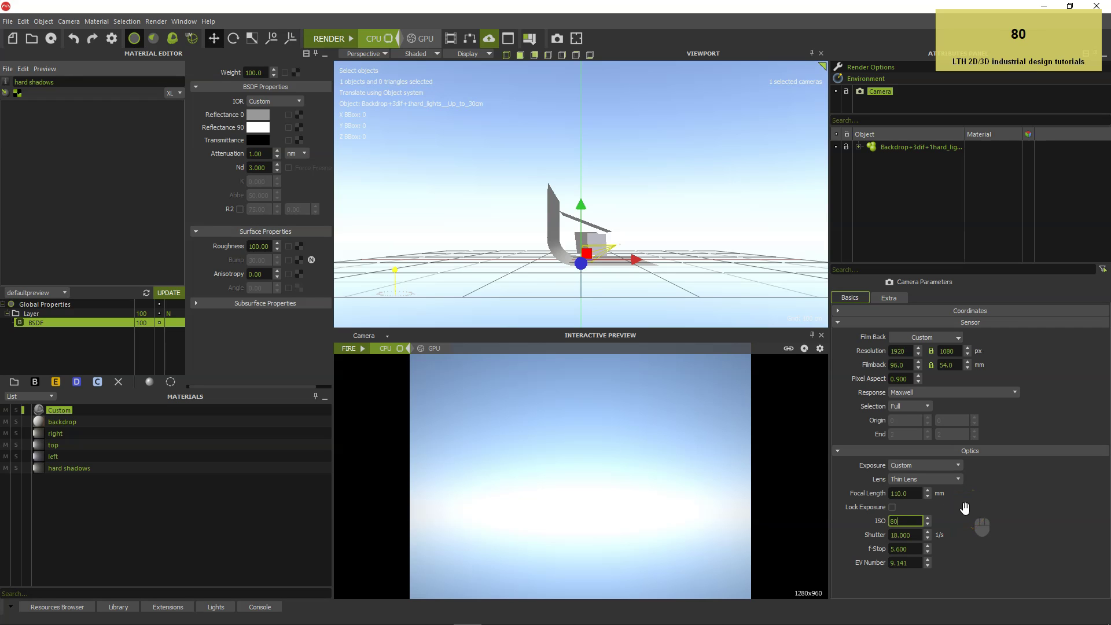
text(800)
key(Tab)
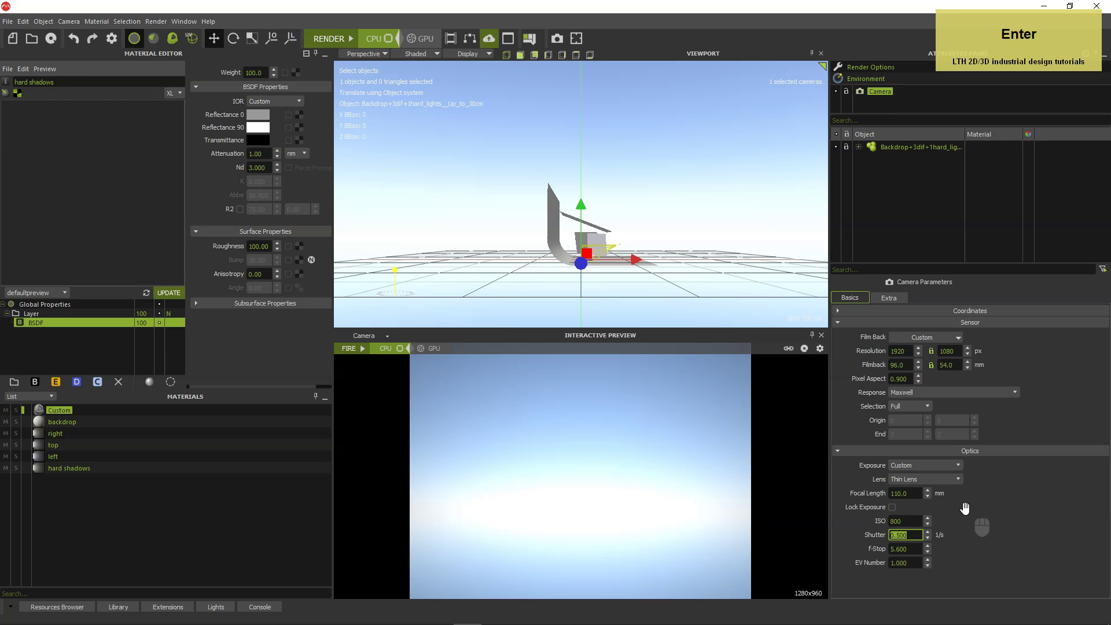
key(Tab)
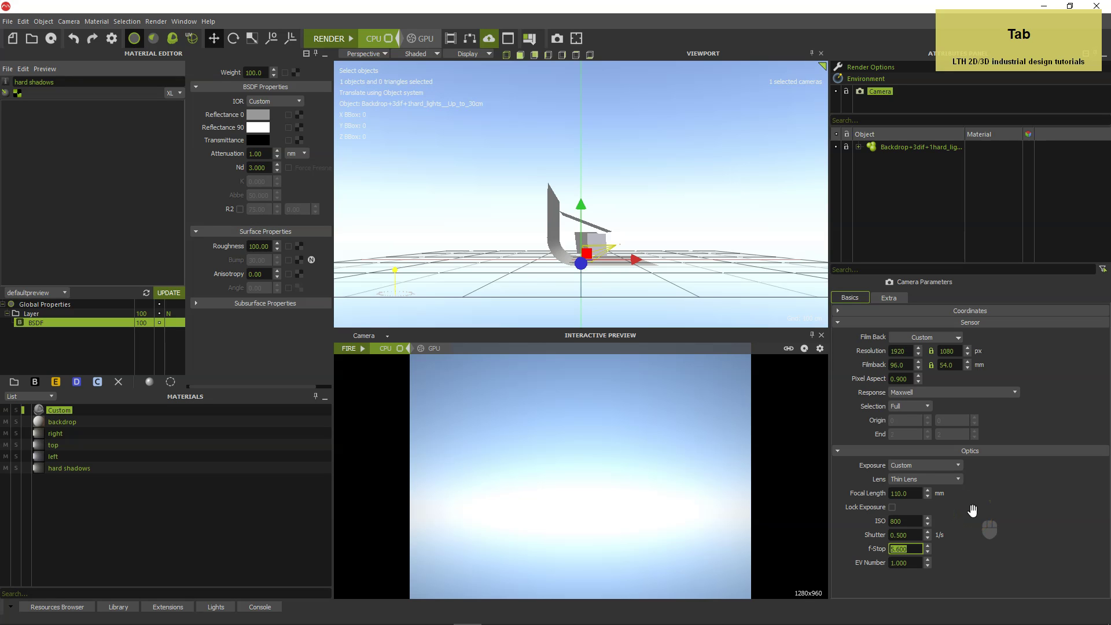
text(32)
key(Tab)
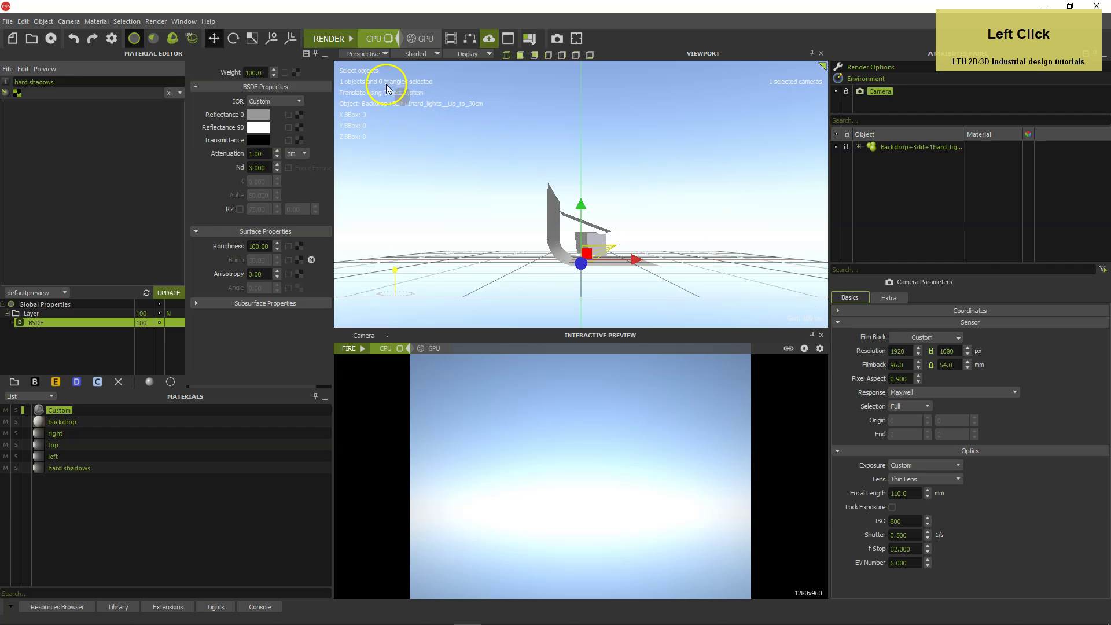
Switch the viewport from the perspective view to the Camera view
click(385, 54)
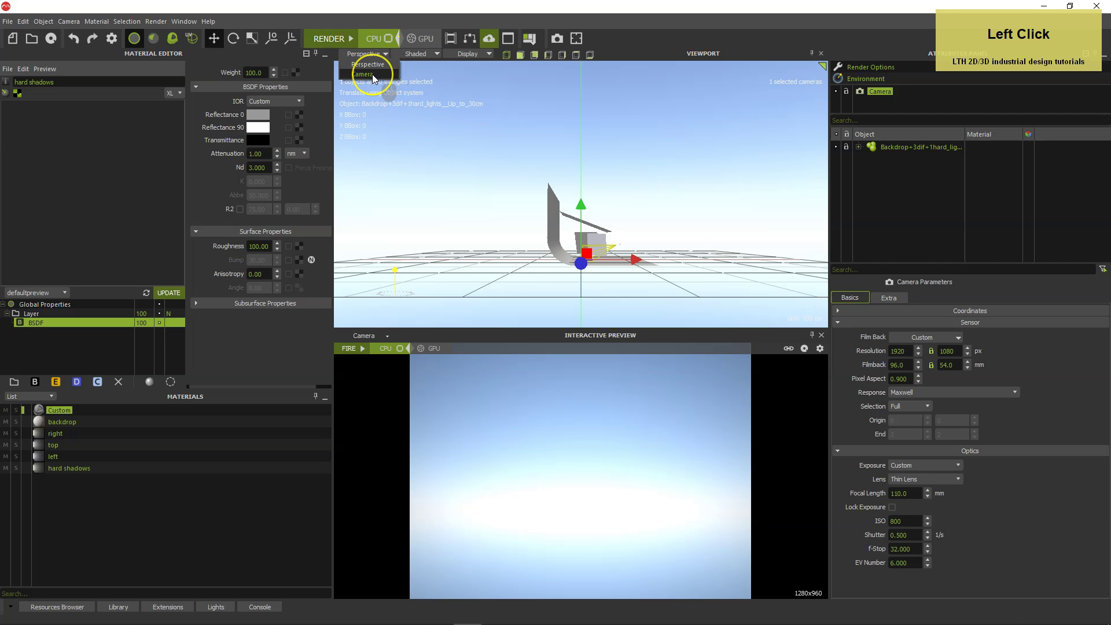
click(371, 75)
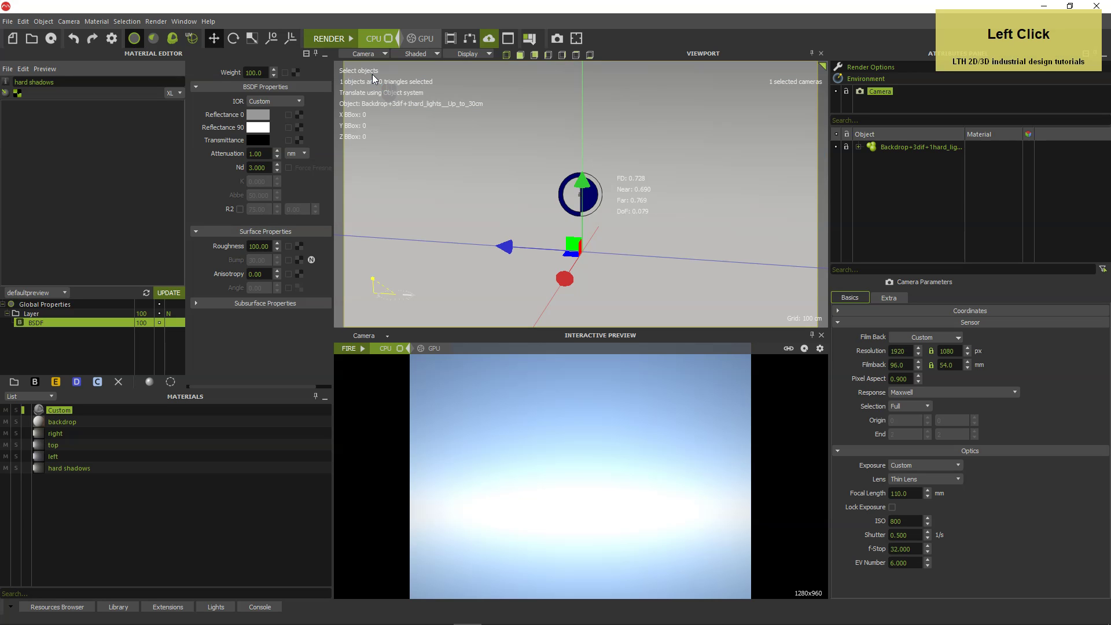
drag(524, 175, 484, 213)
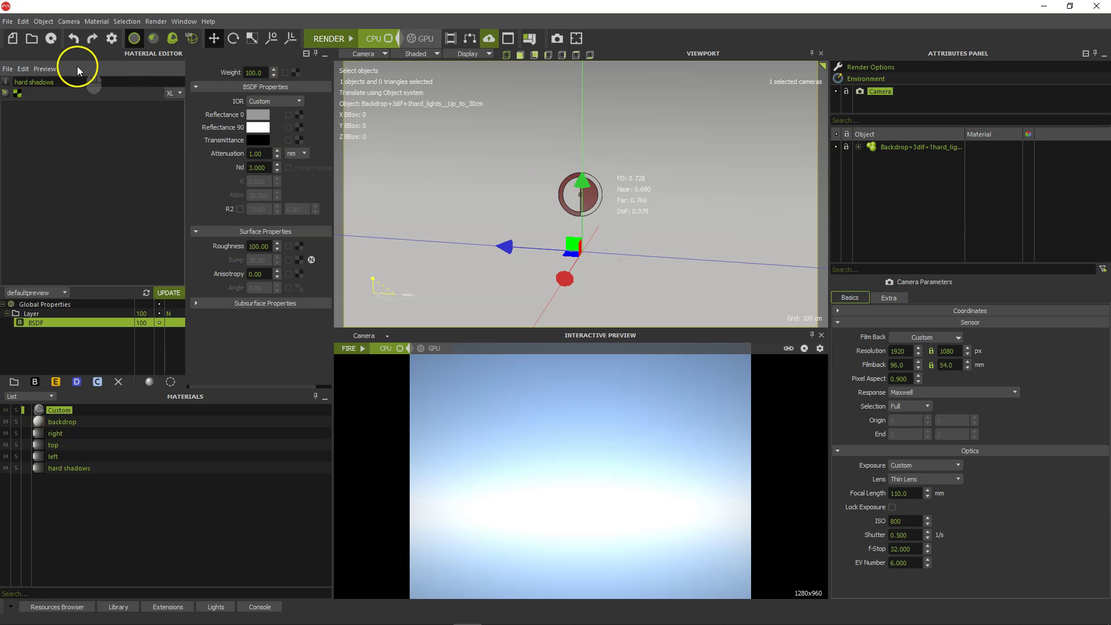
Start a geometry import and browse to Maxwell Render tutorials > # photo studio rendering > Tool
click(9, 23)
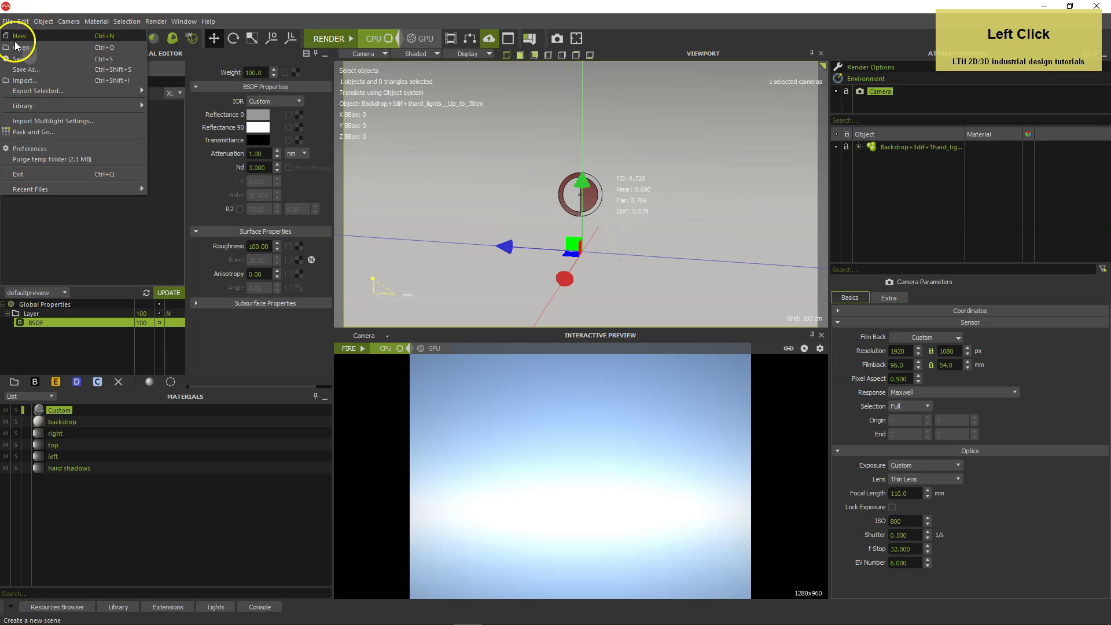
click(24, 80)
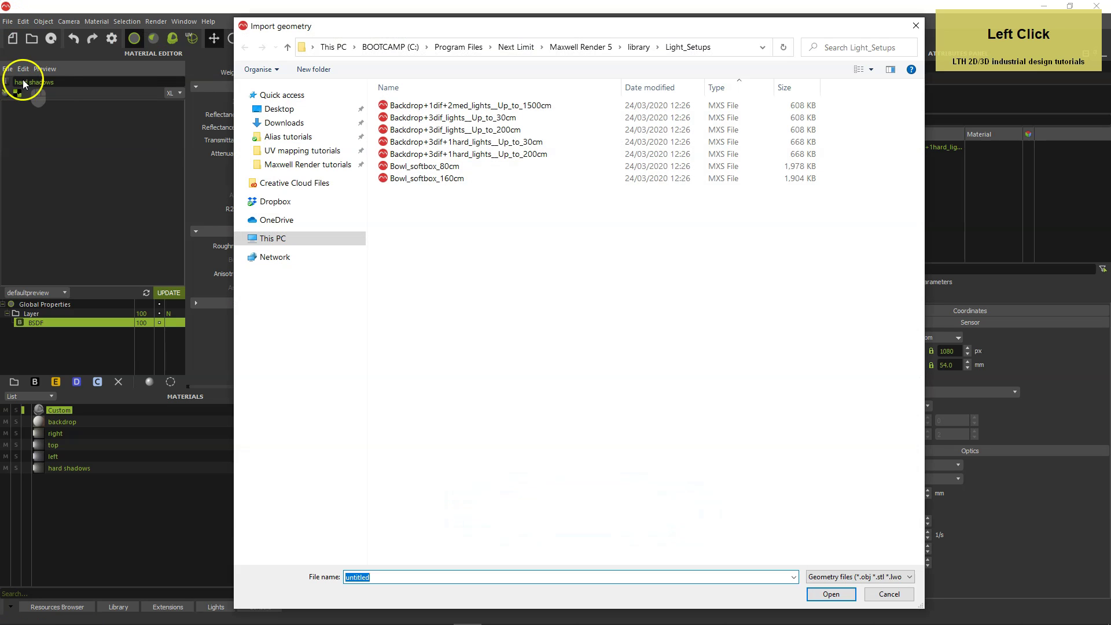
click(280, 165)
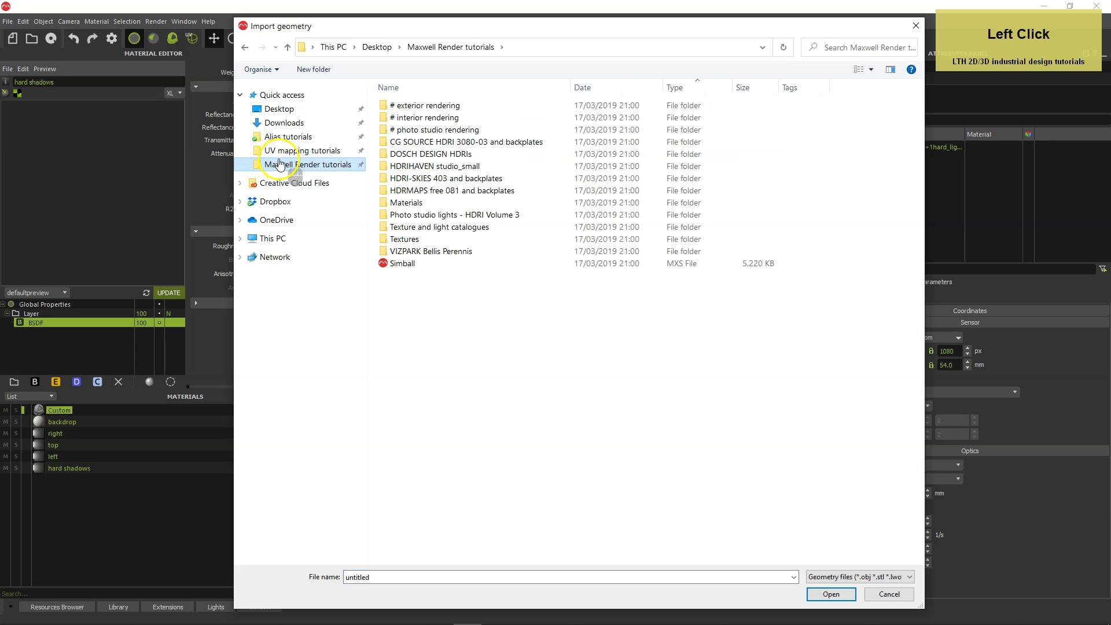
double_click(425, 129)
click(484, 122)
double_click(484, 123)
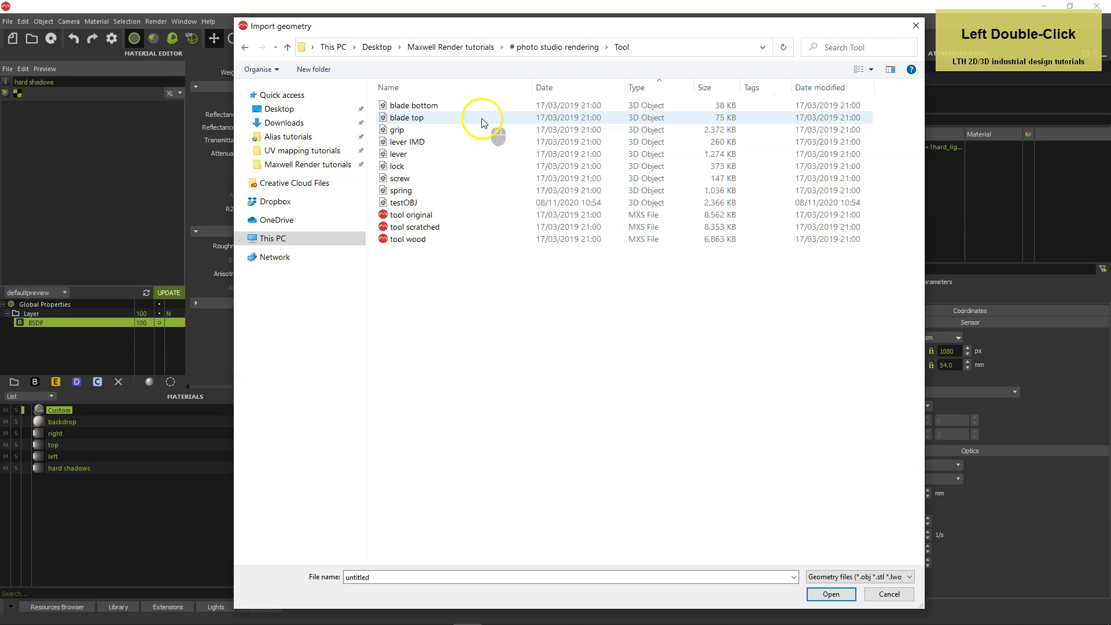
Import the OBJ files blade bottom, blade top, grip, lever IMD, lever, lock, screw and spring, leaving out testOBJ
click(420, 107)
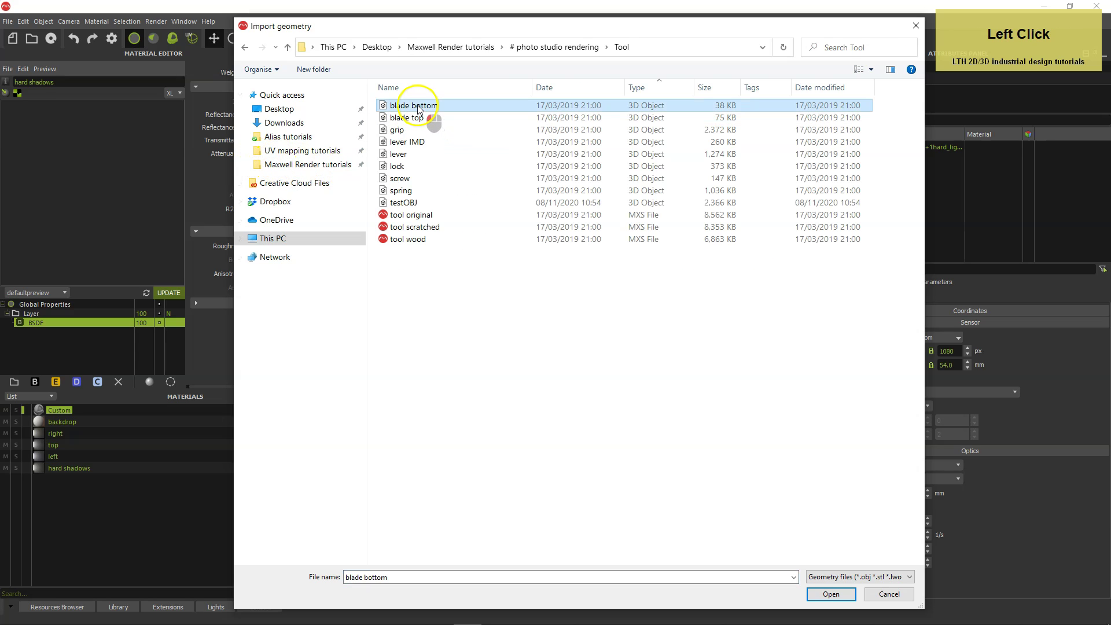
shift+click(411, 202)
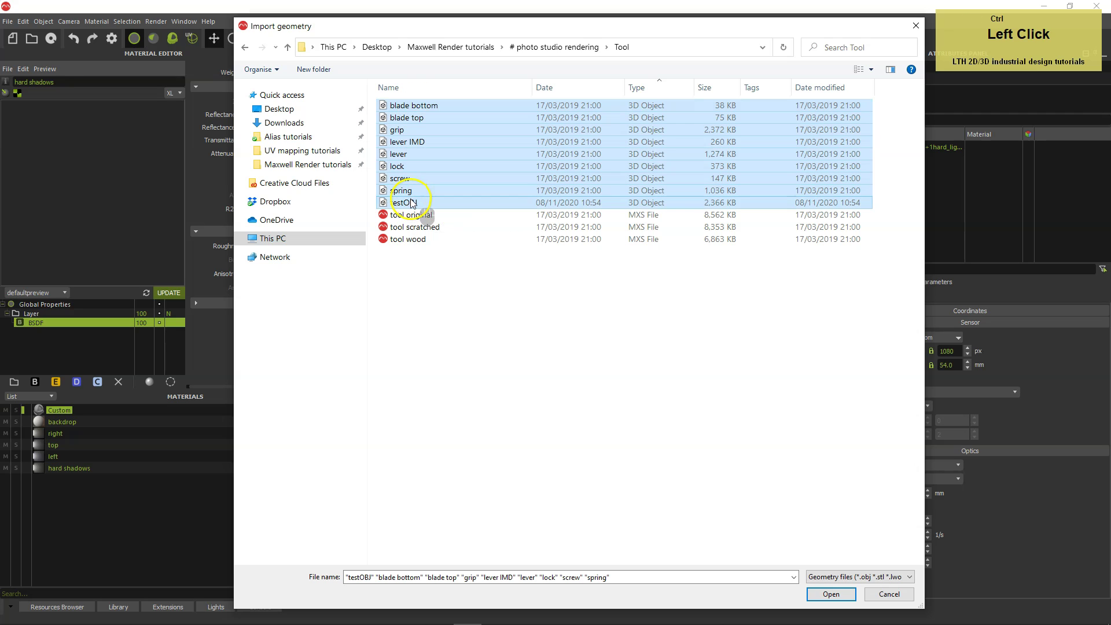
ctrl+click(416, 204)
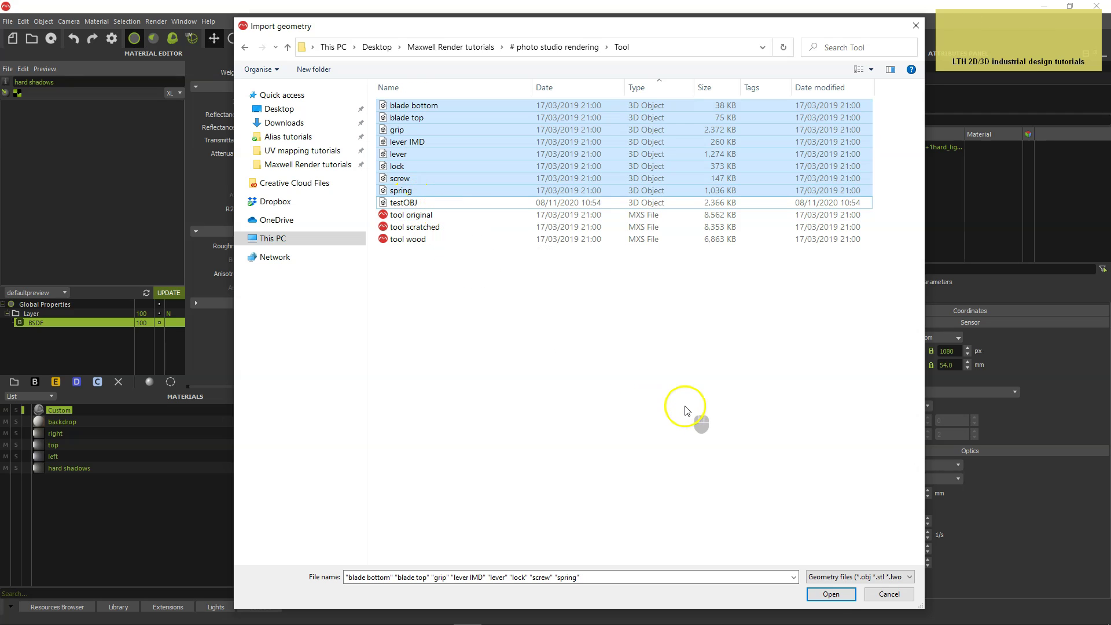
click(832, 595)
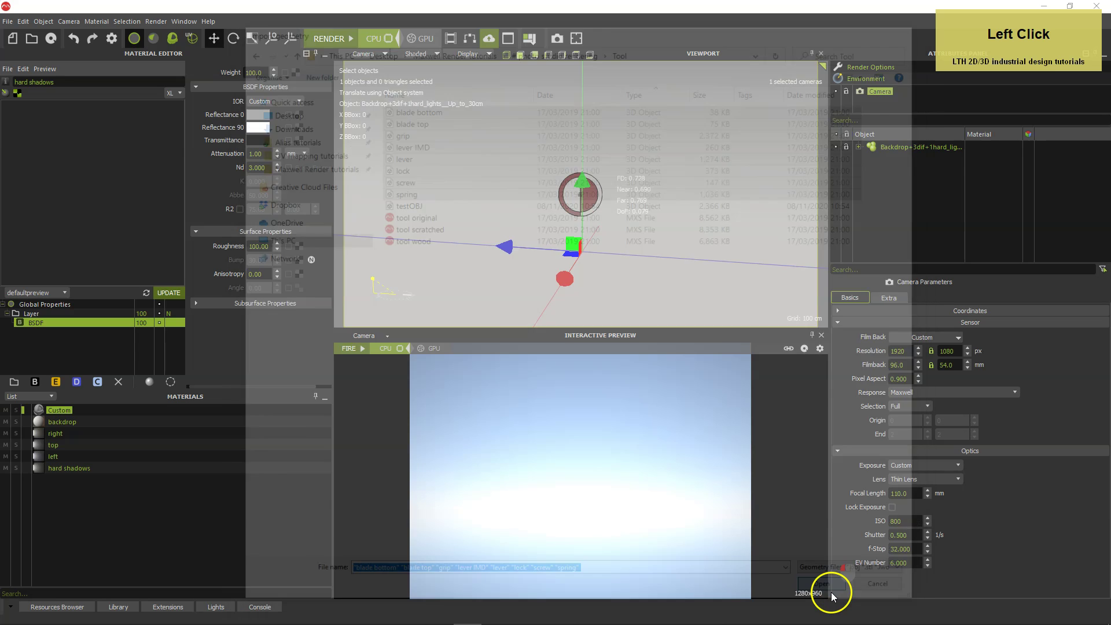
Resolve the import name conflicts by renaming the new object each time, applied to all
click(528, 378)
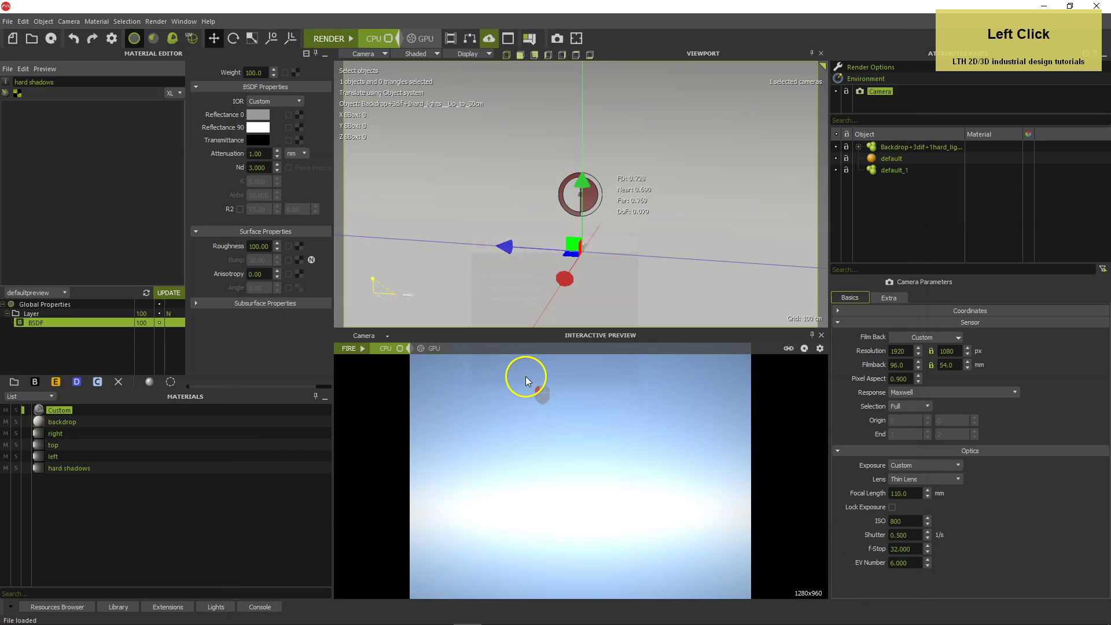
click(528, 379)
click(528, 379)
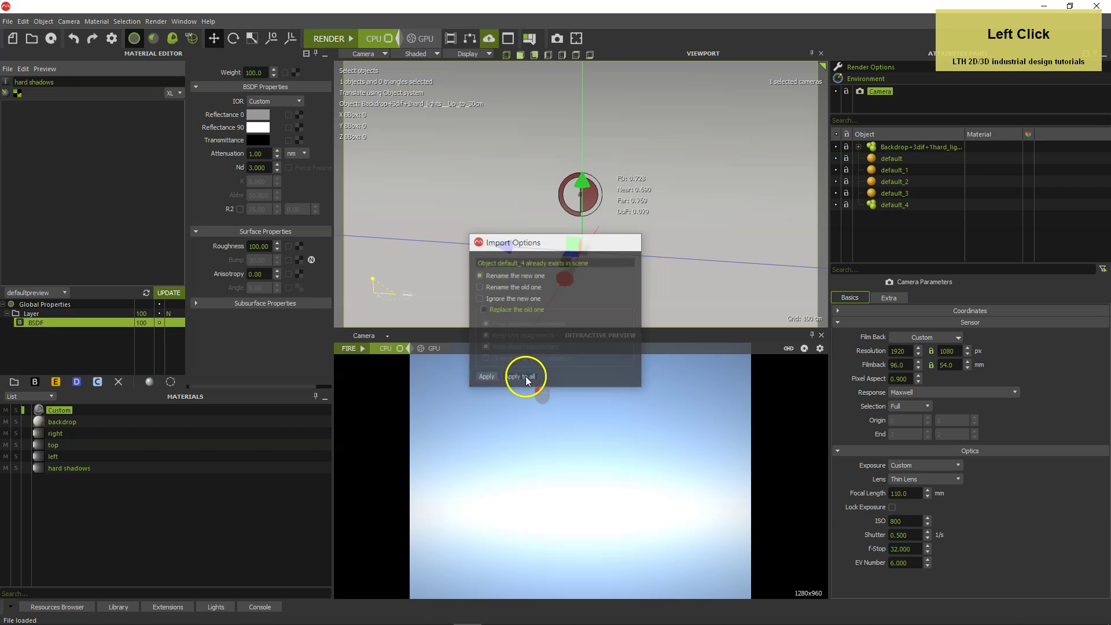
click(527, 379)
click(527, 379)
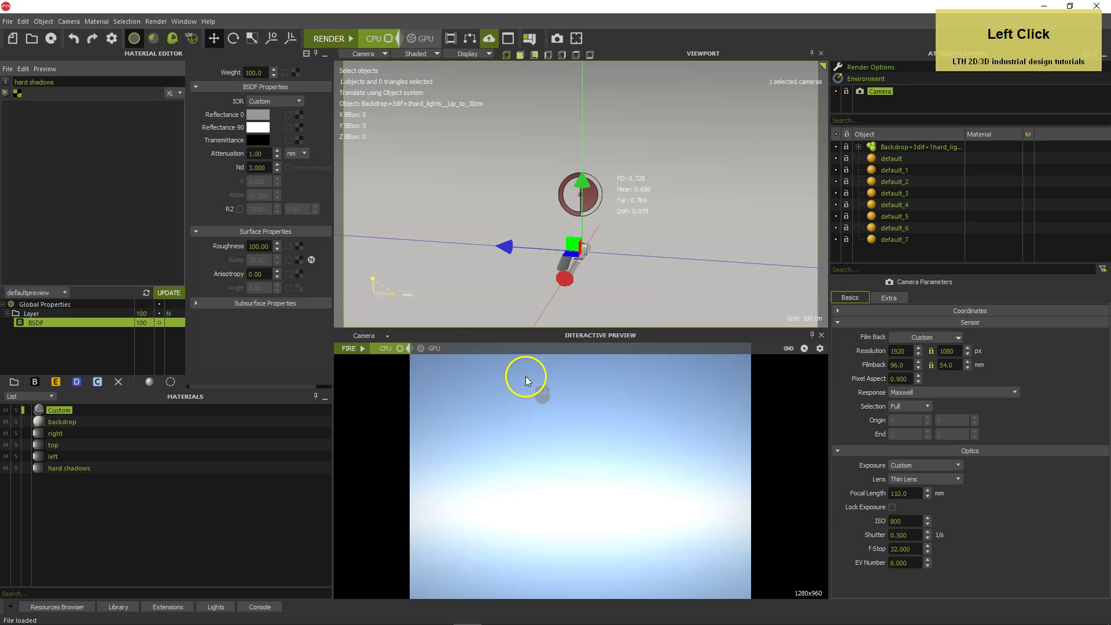
Select all imported parts from default to default_7 and center the camera on the selection, framing the shears closely from an oblique angle
click(898, 158)
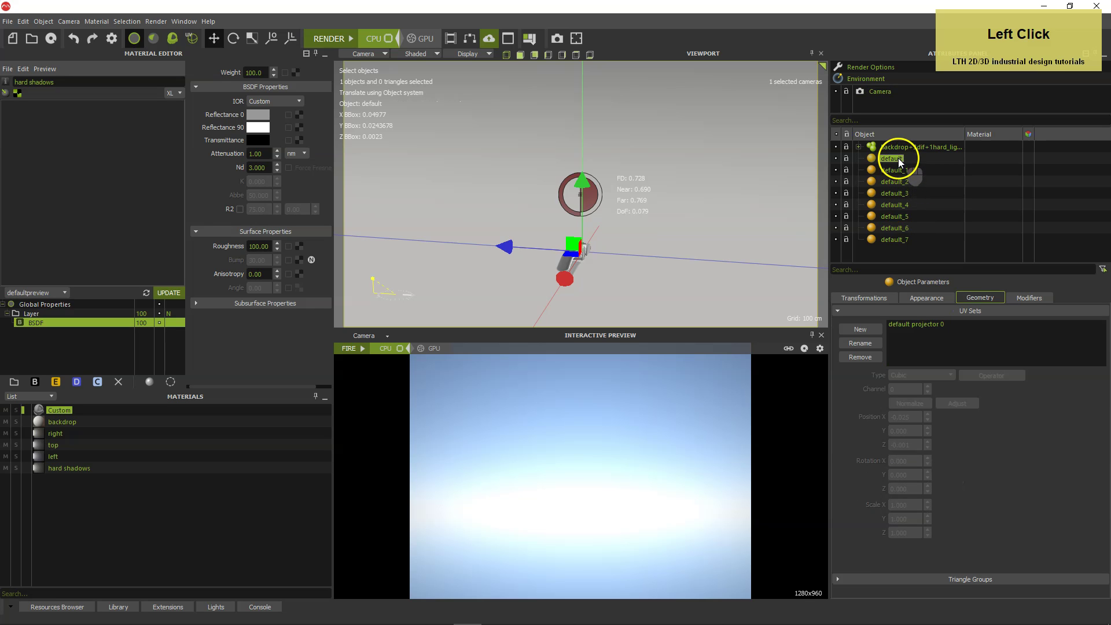
shift+click(902, 237)
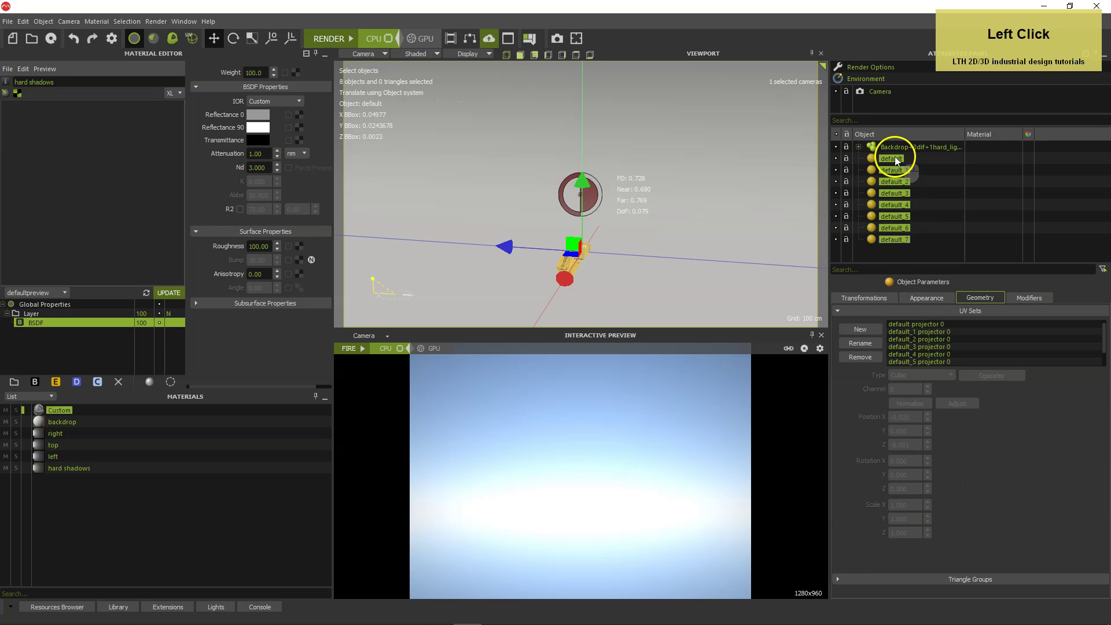
right_click(611, 265)
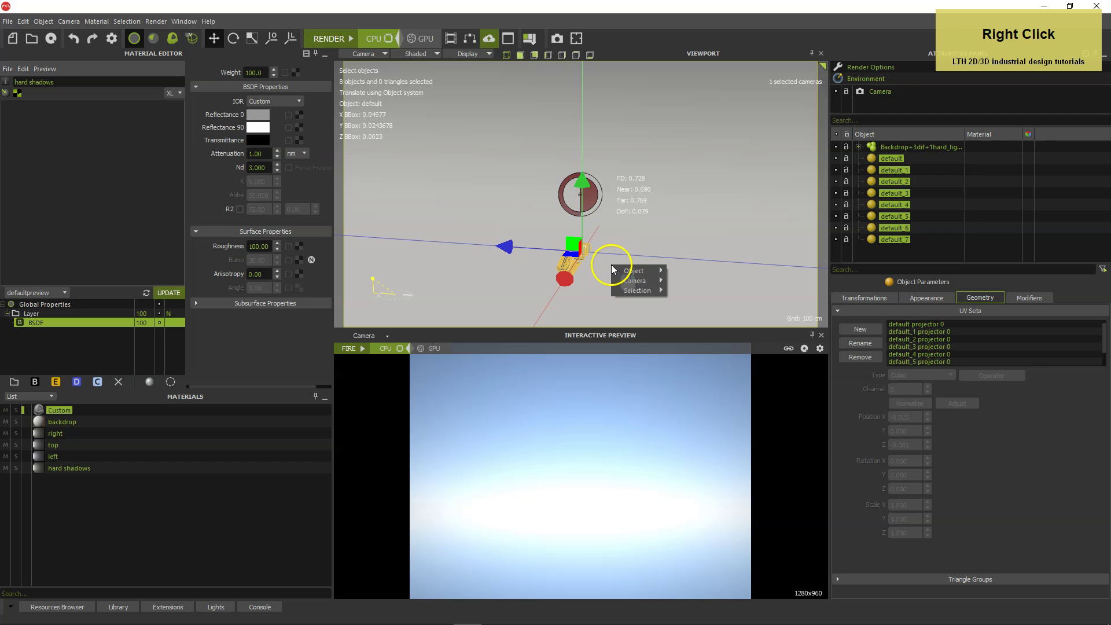
mouse_move(640, 283)
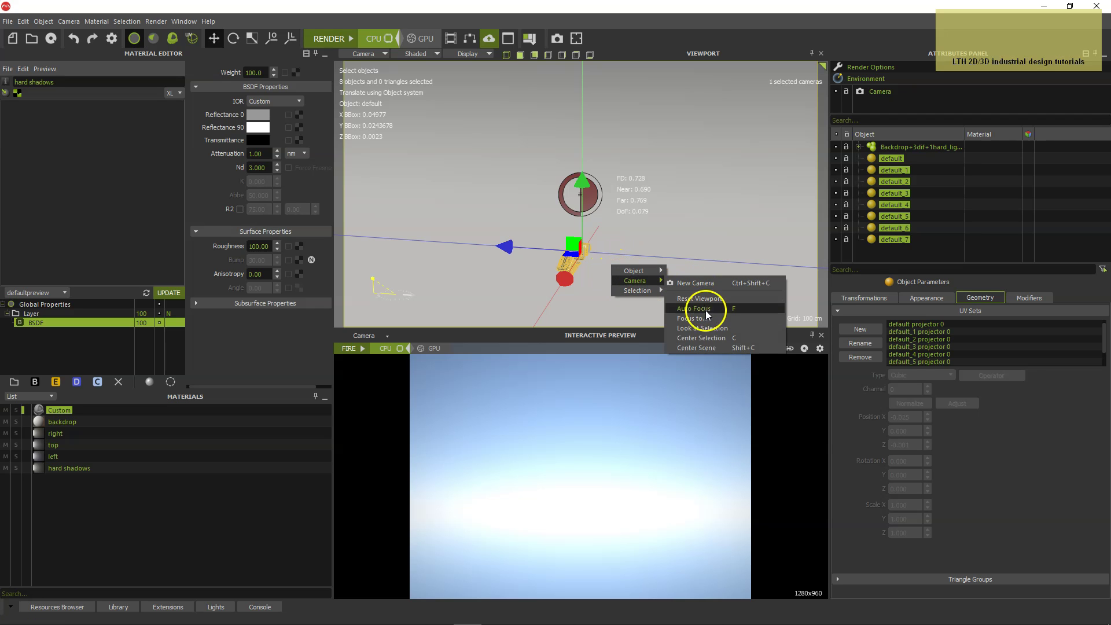
click(705, 341)
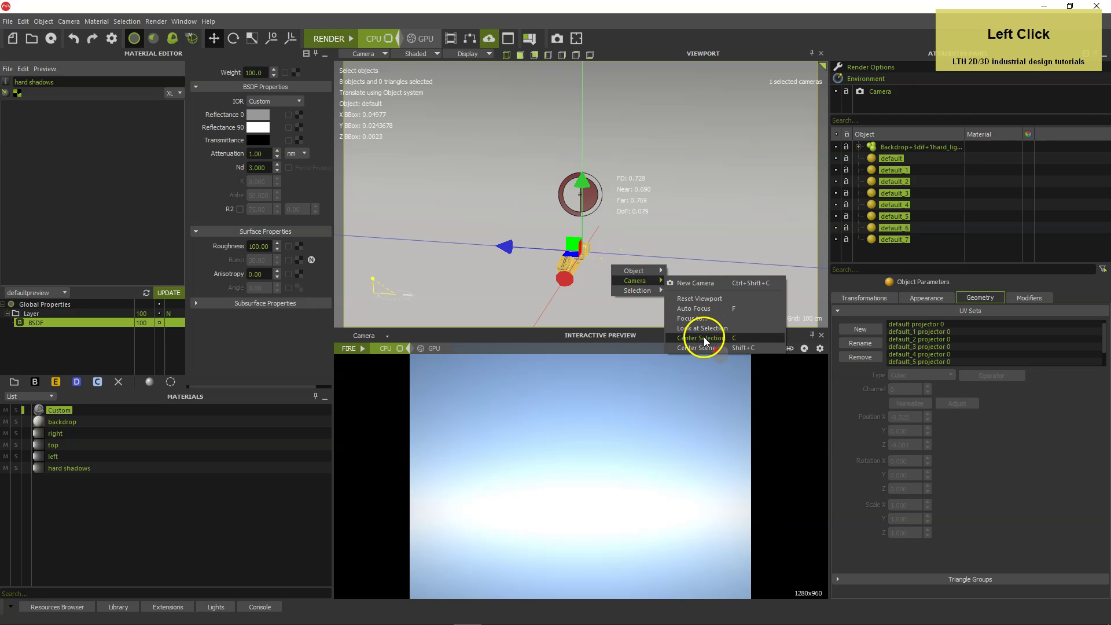
scroll(603, 214, up, 3)
alt+drag(603, 214, 729, 238)
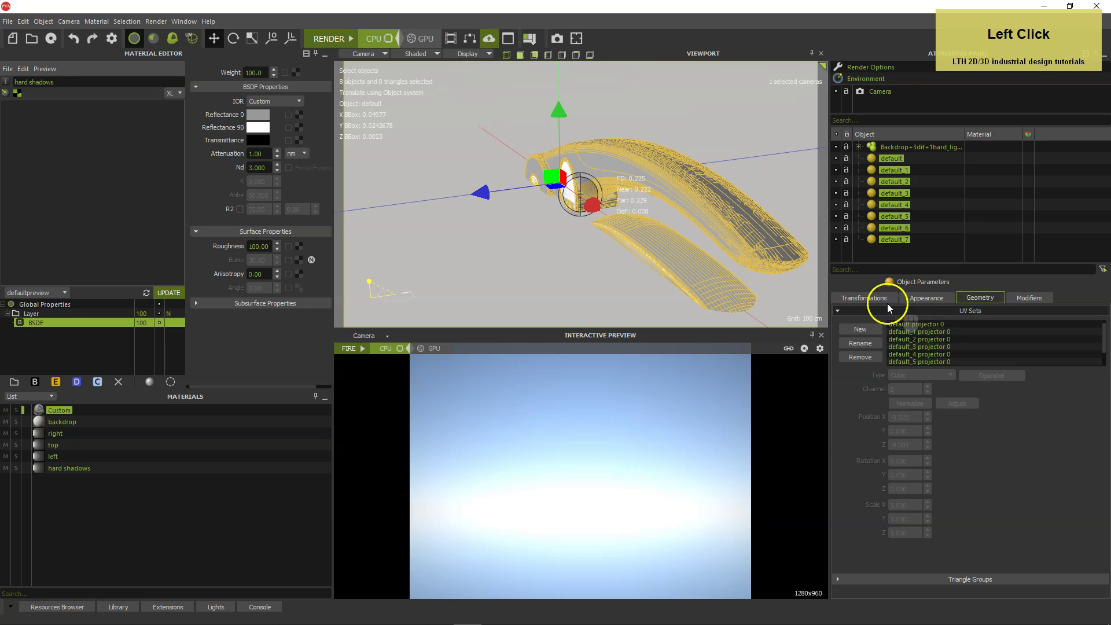
Lay the selected shear parts flat by setting their object rotation to X -90 and Y 90
click(873, 297)
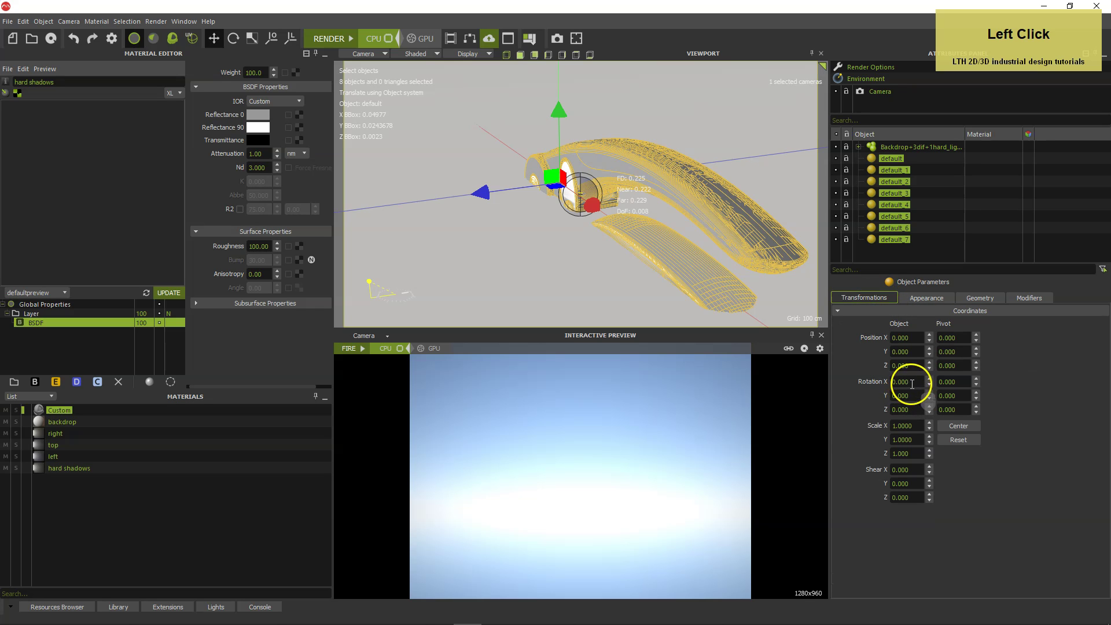
drag(907, 383, 875, 377)
text(-)
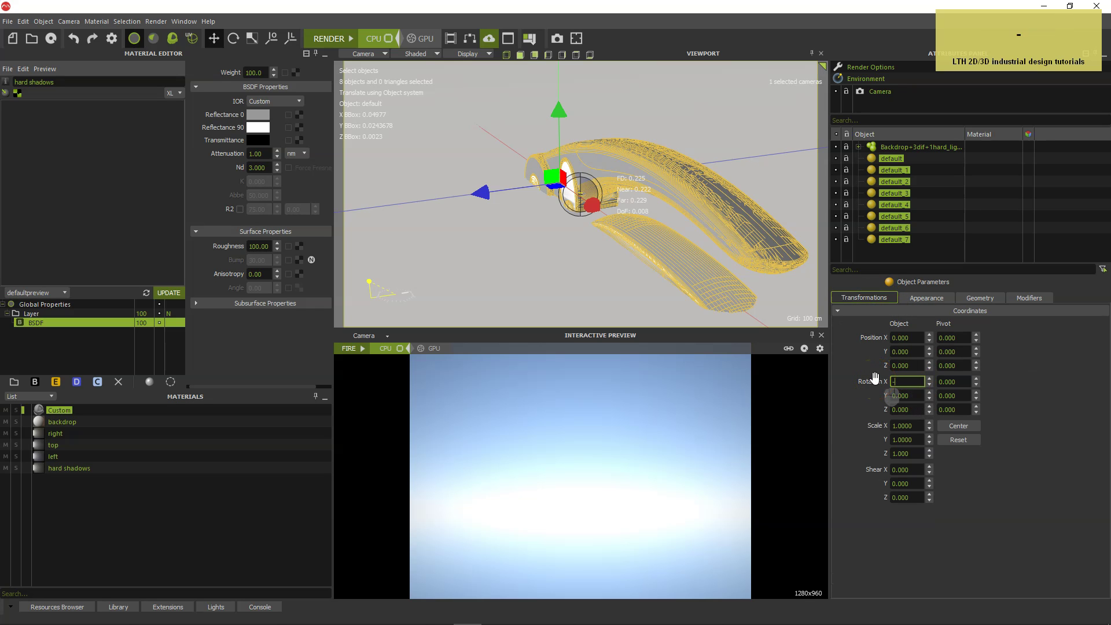
text(90)
key(Return)
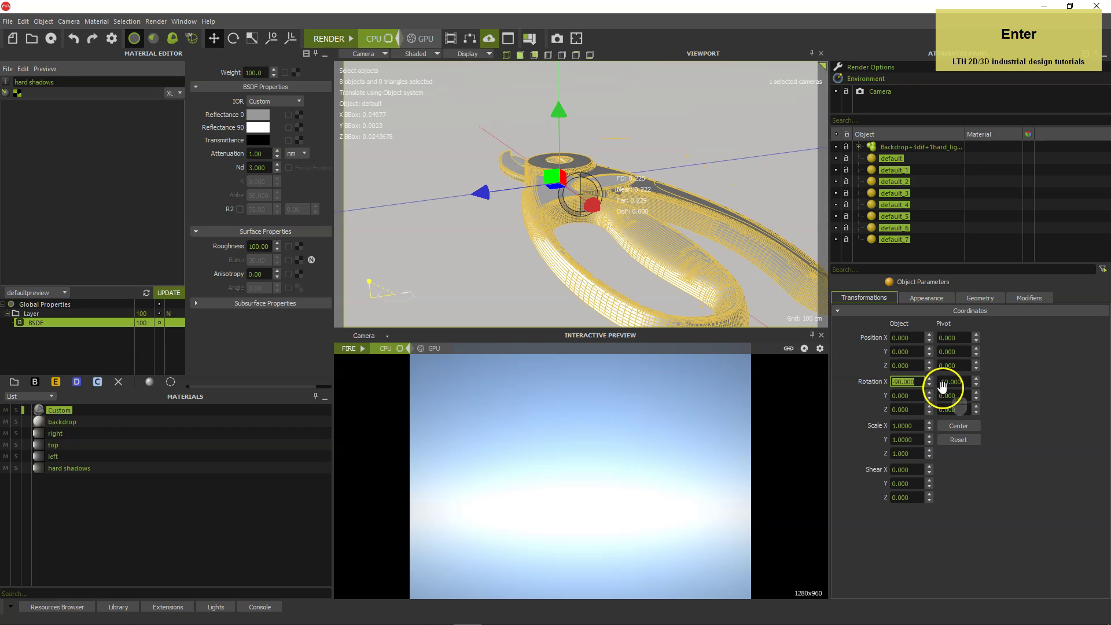
click(892, 397)
text(90)
key(Return)
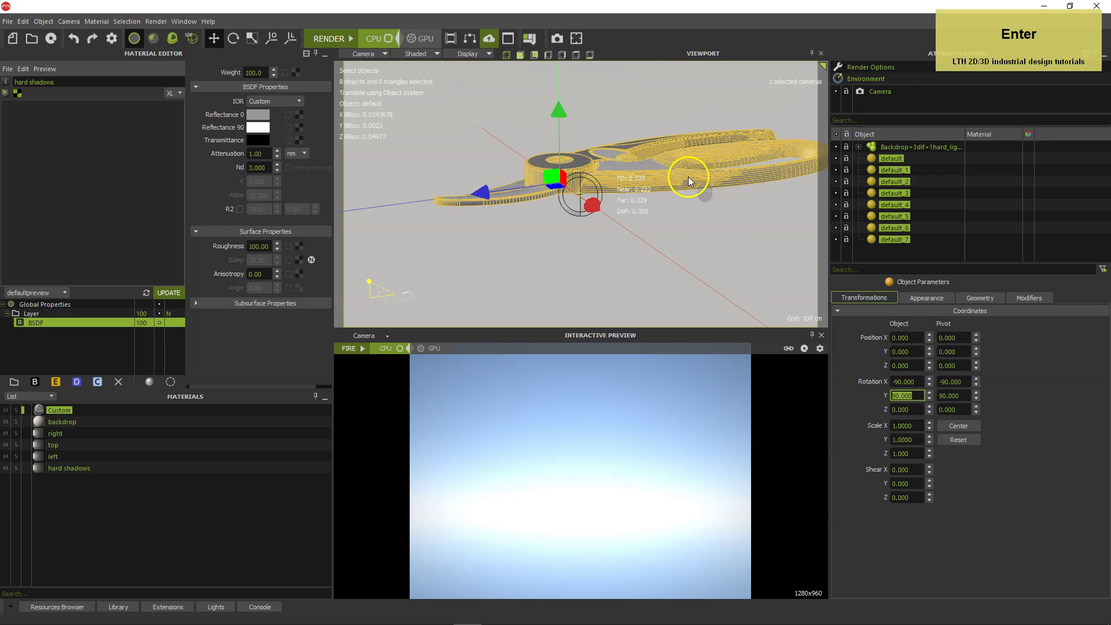
Raise the selected shear parts above the backdrop by setting their object position Y to 0.011
scroll(689, 174, down, 5)
scroll(686, 175, down, 3)
scroll(687, 175, up, 6)
scroll(687, 175, up, 5)
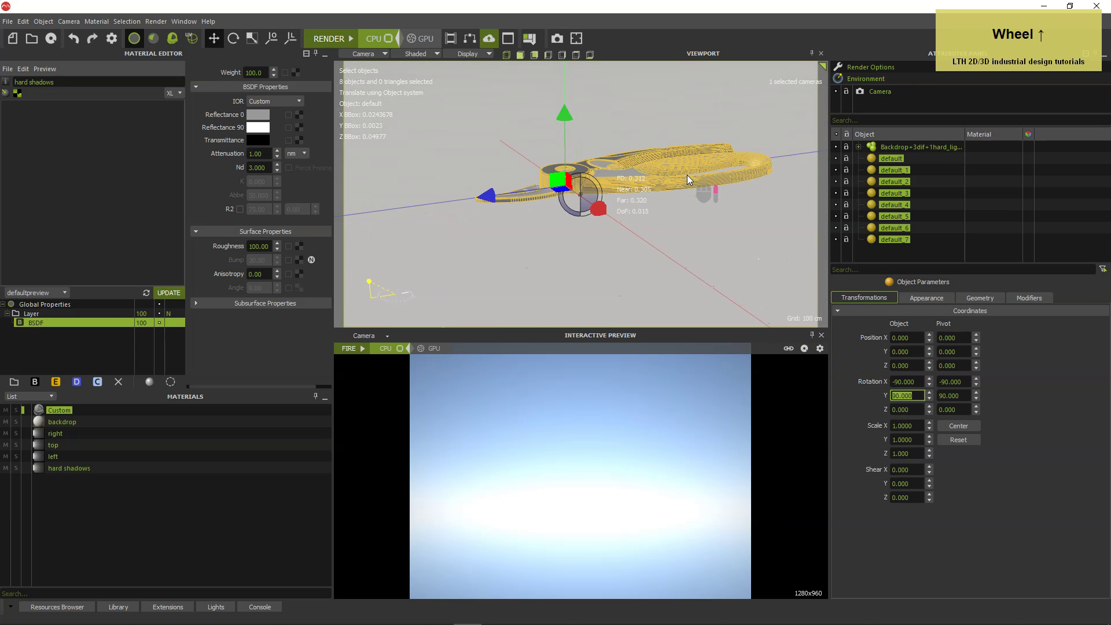
click(908, 351)
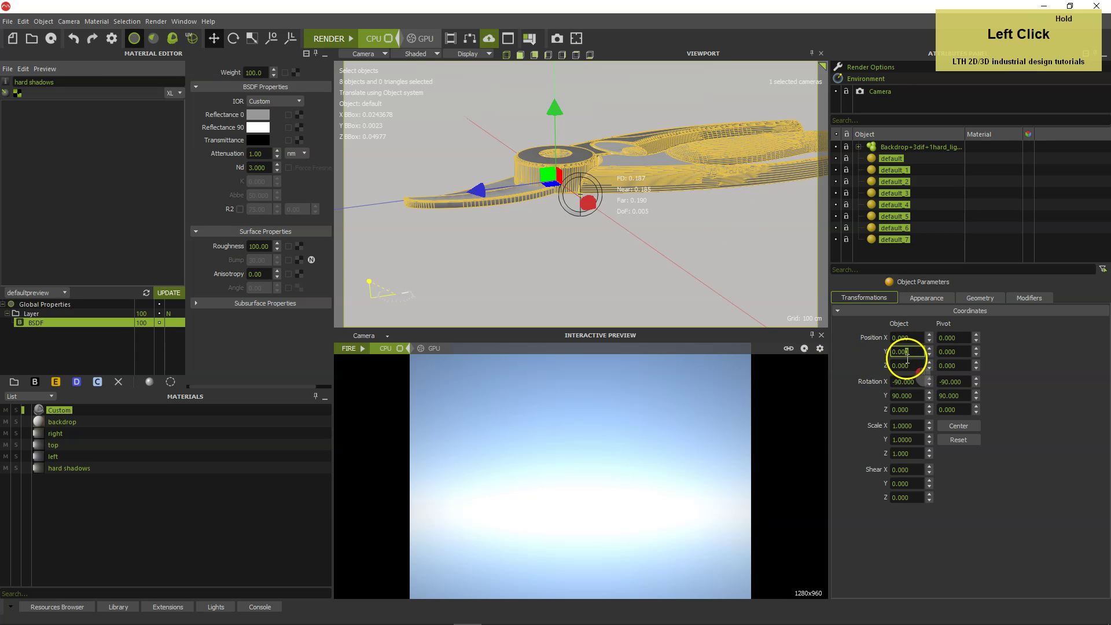
text(11)
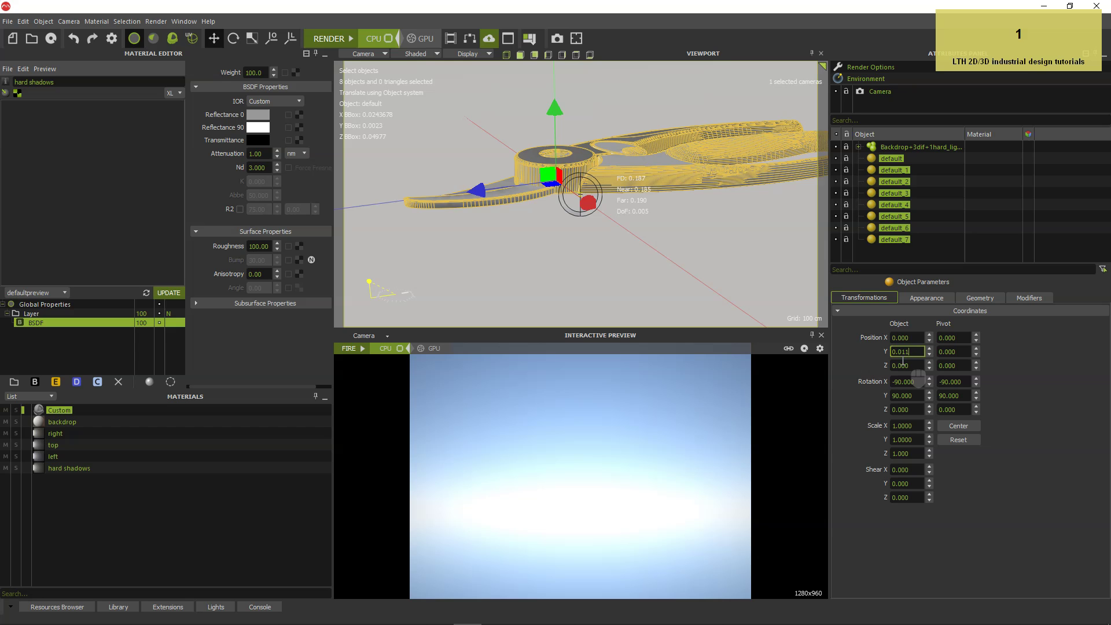
key(Tab)
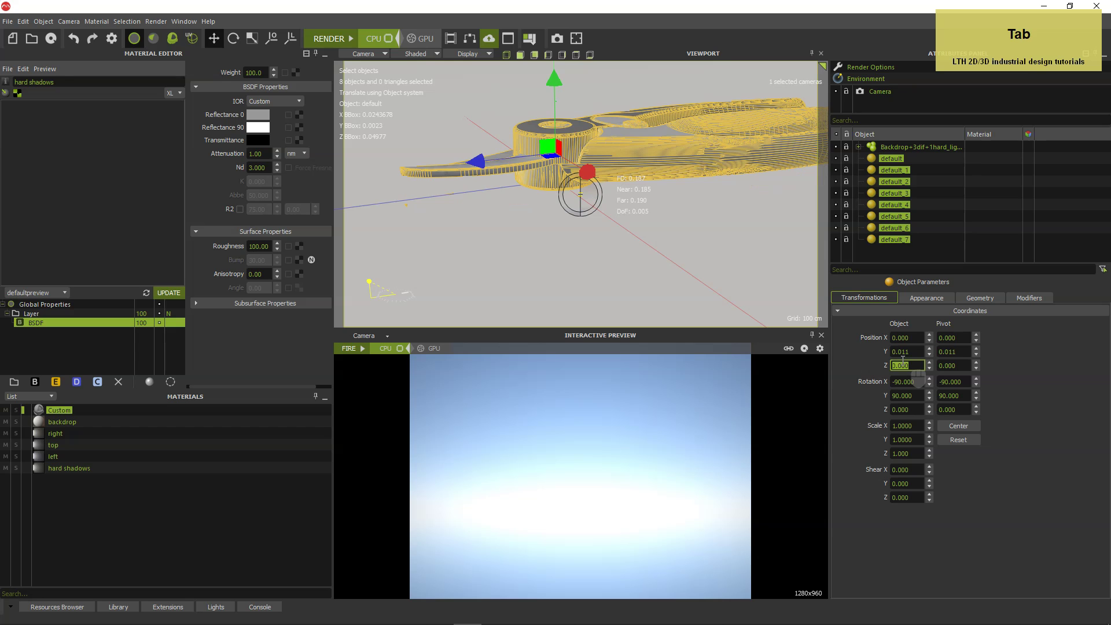
Center the camera on the selected shears and frame the whole tool from a higher oblique angle
right_click(666, 236)
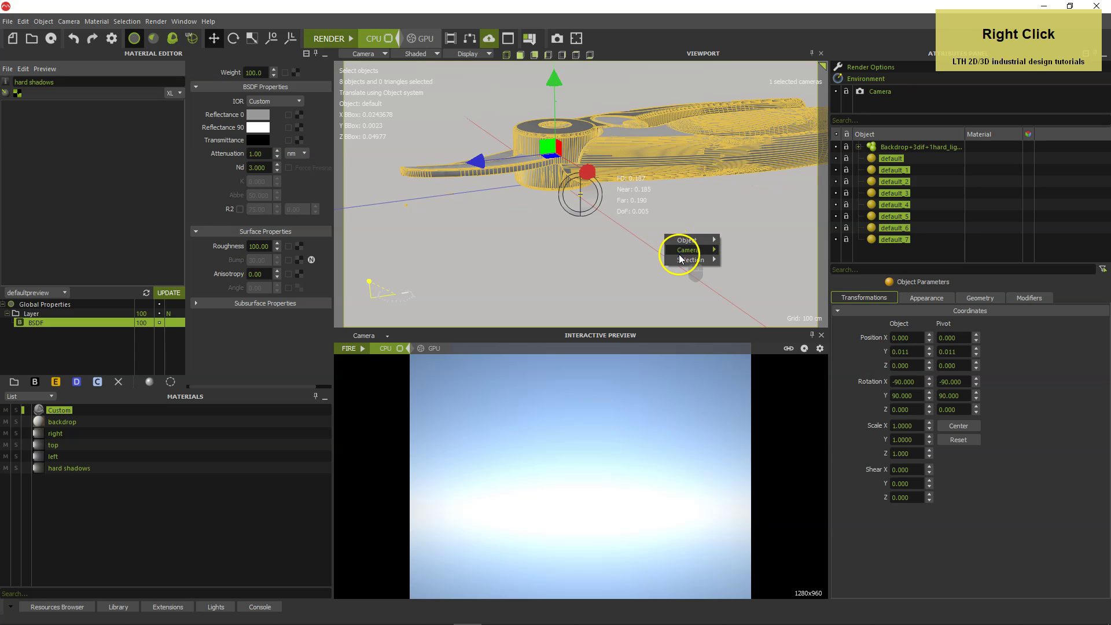
mouse_move(715, 261)
click(752, 307)
scroll(691, 250, down, 3)
alt+drag(691, 249, 650, 251)
scroll(670, 249, down, 2)
alt+middle_drag(650, 251, 652, 248)
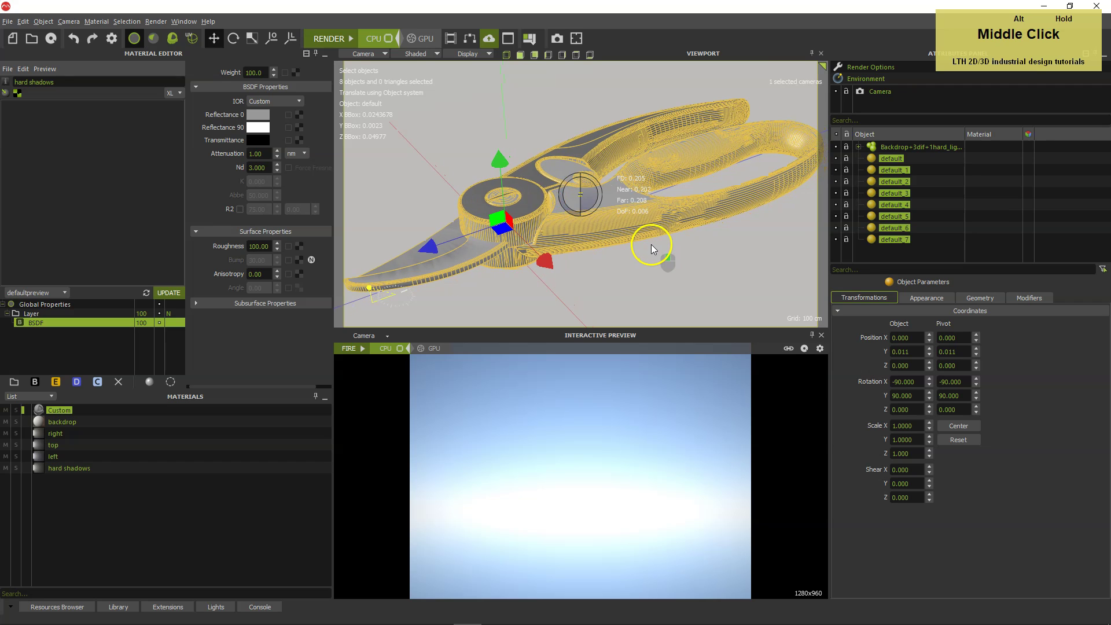
scroll(652, 248, down, 2)
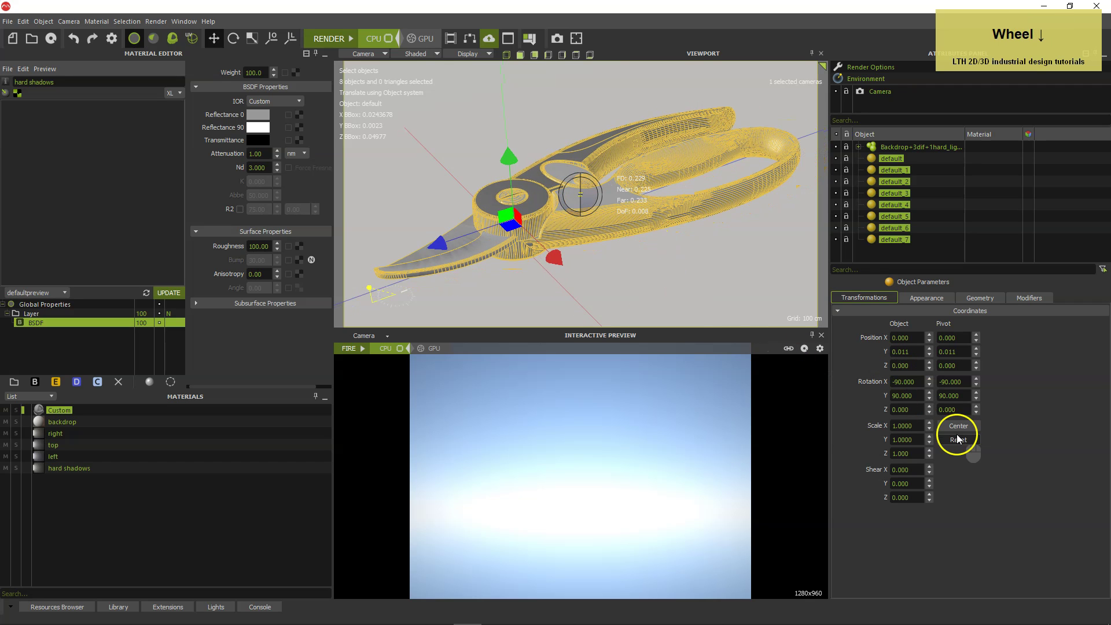
Reset the pivot of the selected shear parts and auto-focus the camera on them
click(951, 443)
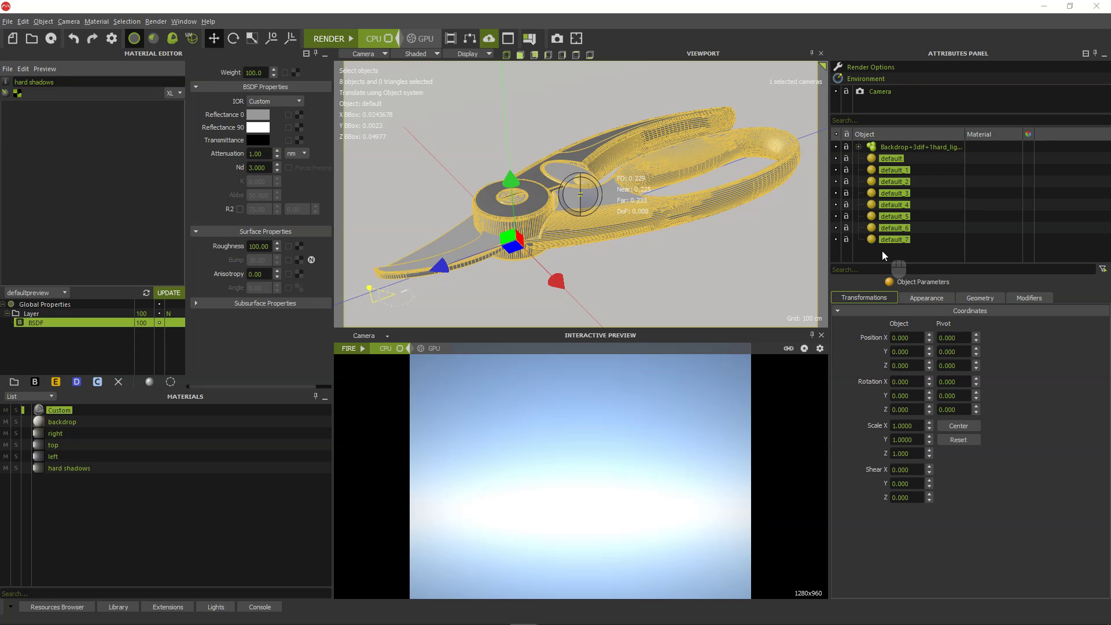
right_click(670, 184)
mouse_move(709, 198)
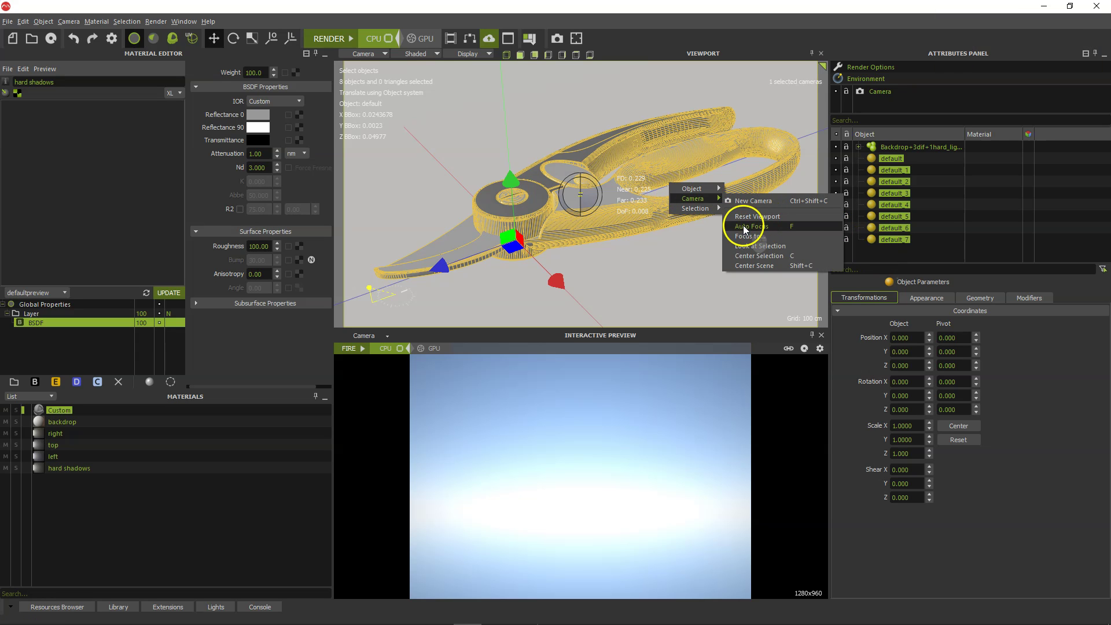
click(766, 227)
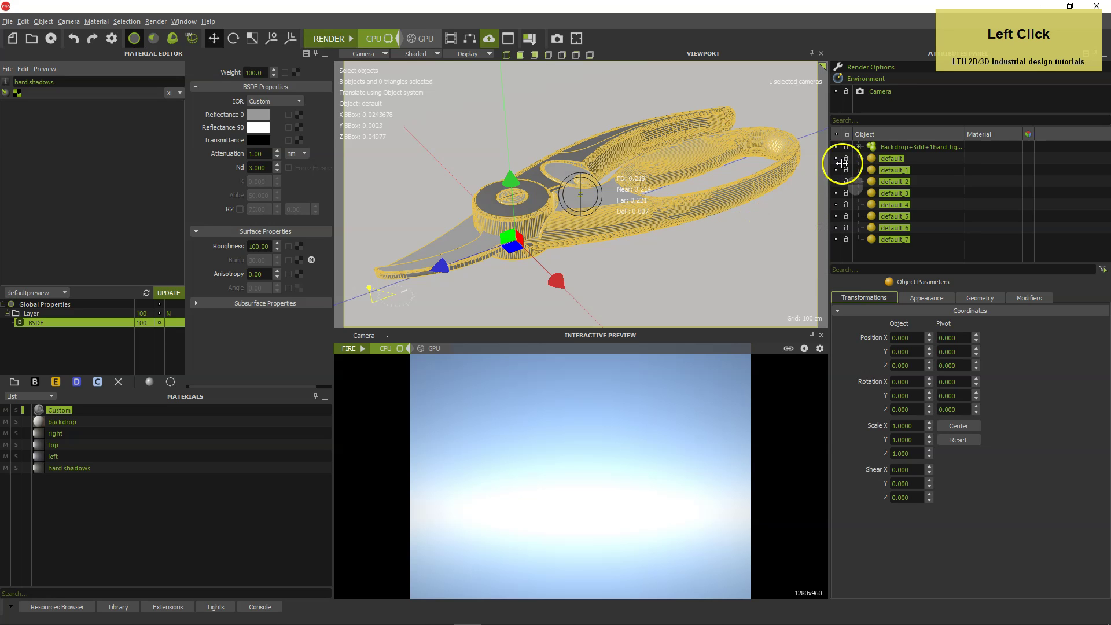
Set the environment type to None and check which lights the backdrop group contains
click(863, 78)
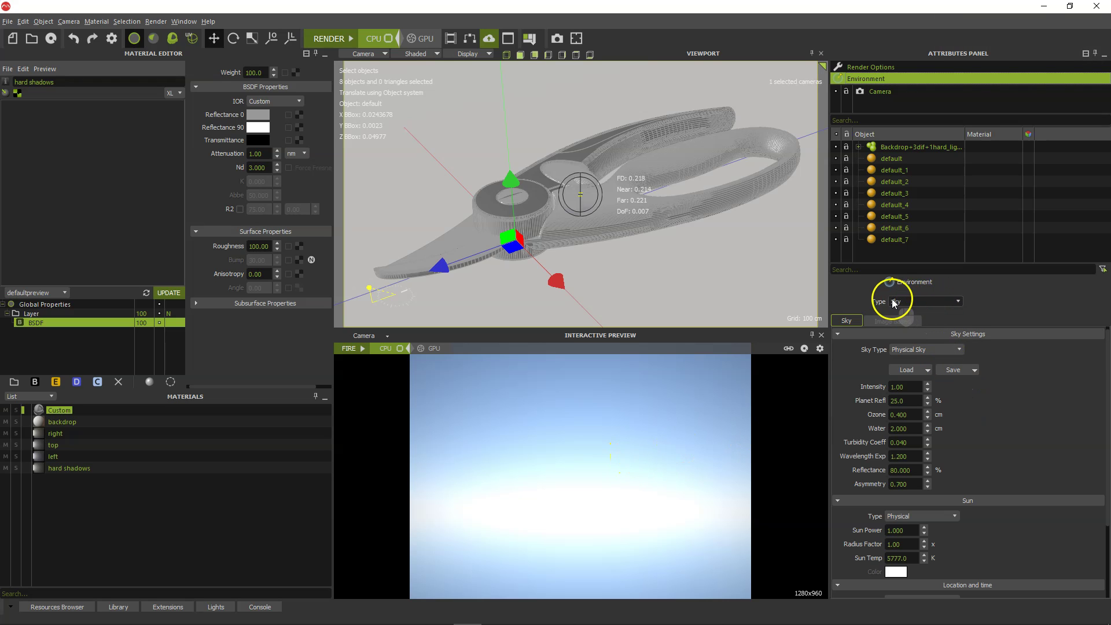
click(914, 300)
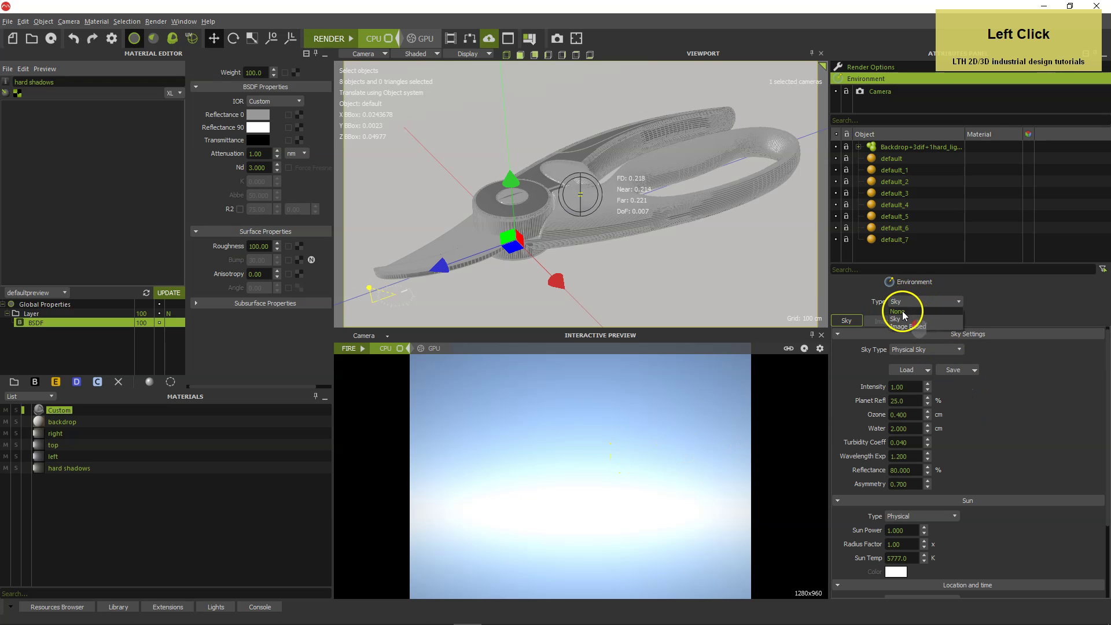
click(899, 312)
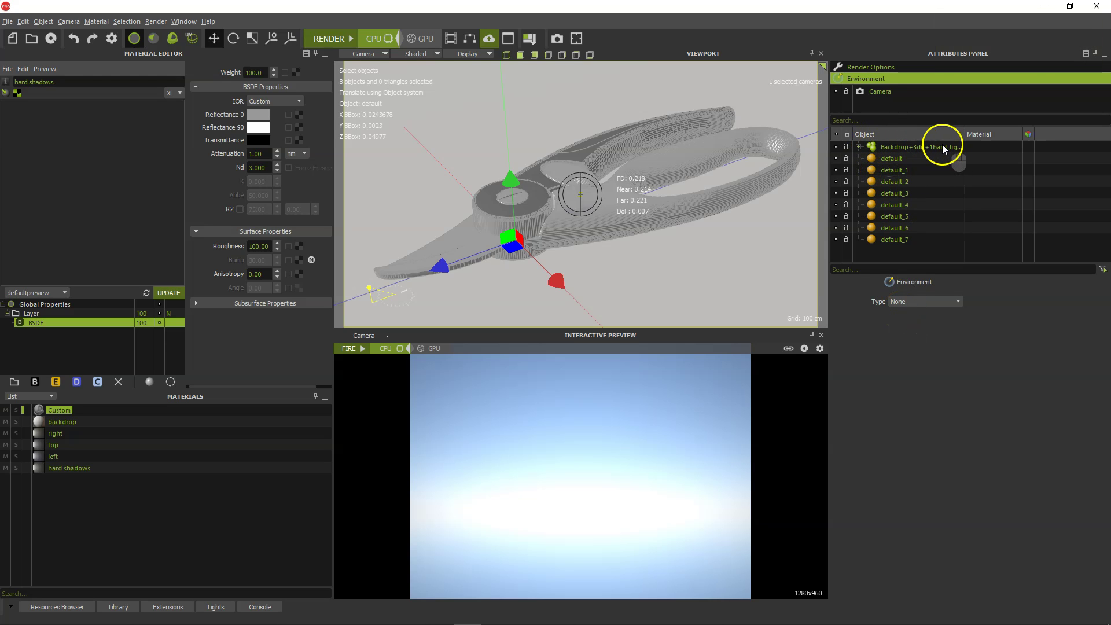
click(859, 147)
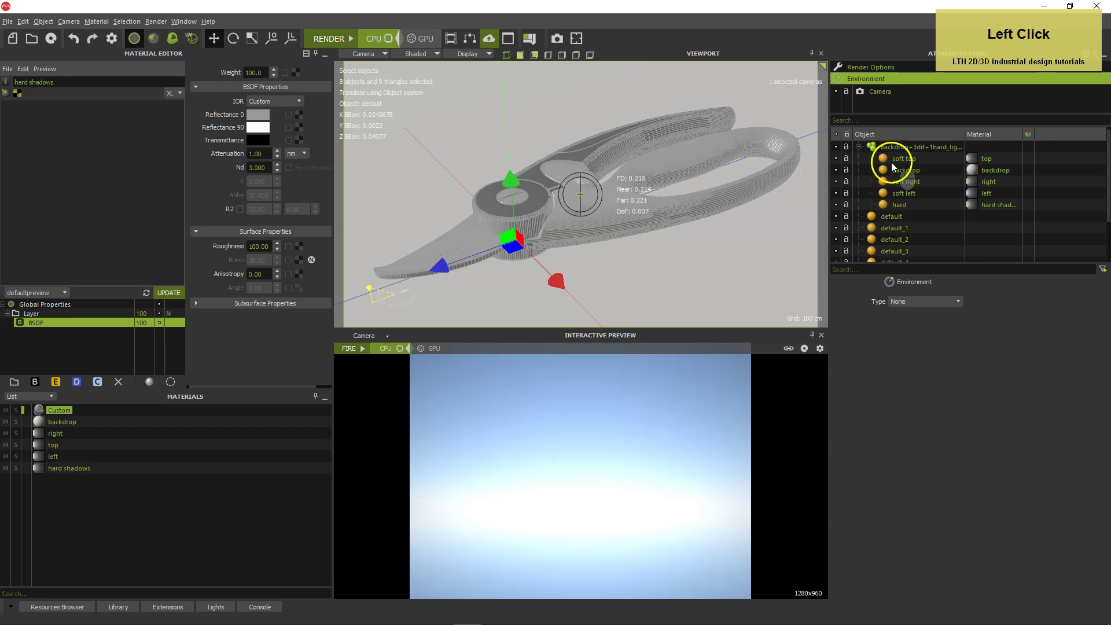
click(859, 147)
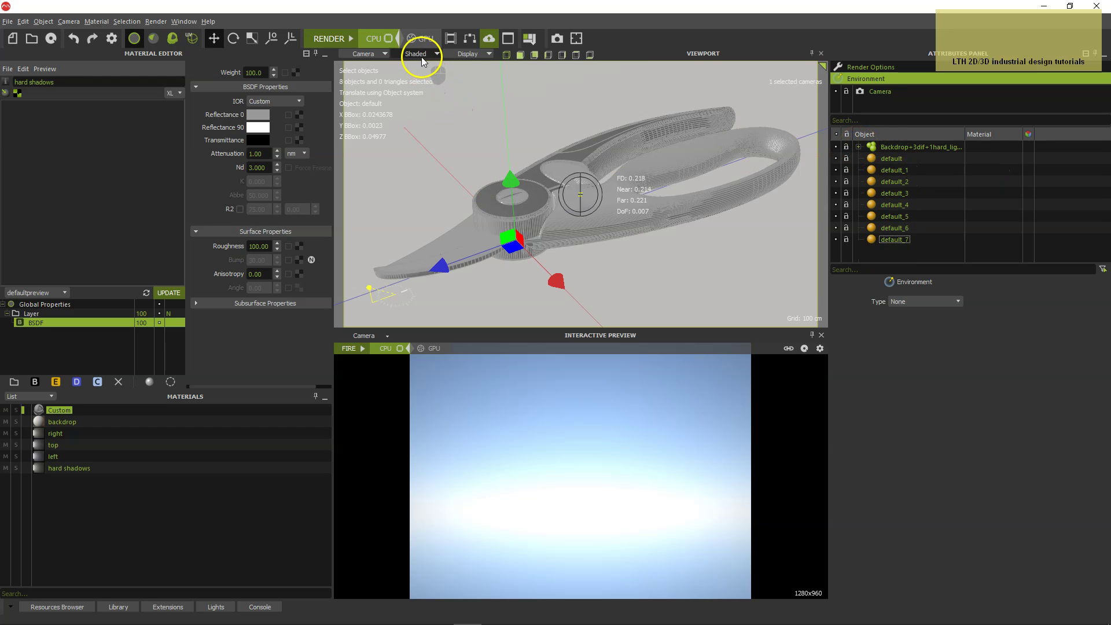
Start the interactive preview render, enlarge its area slightly and fine-tune the camera's angle and framing on the shears
click(364, 348)
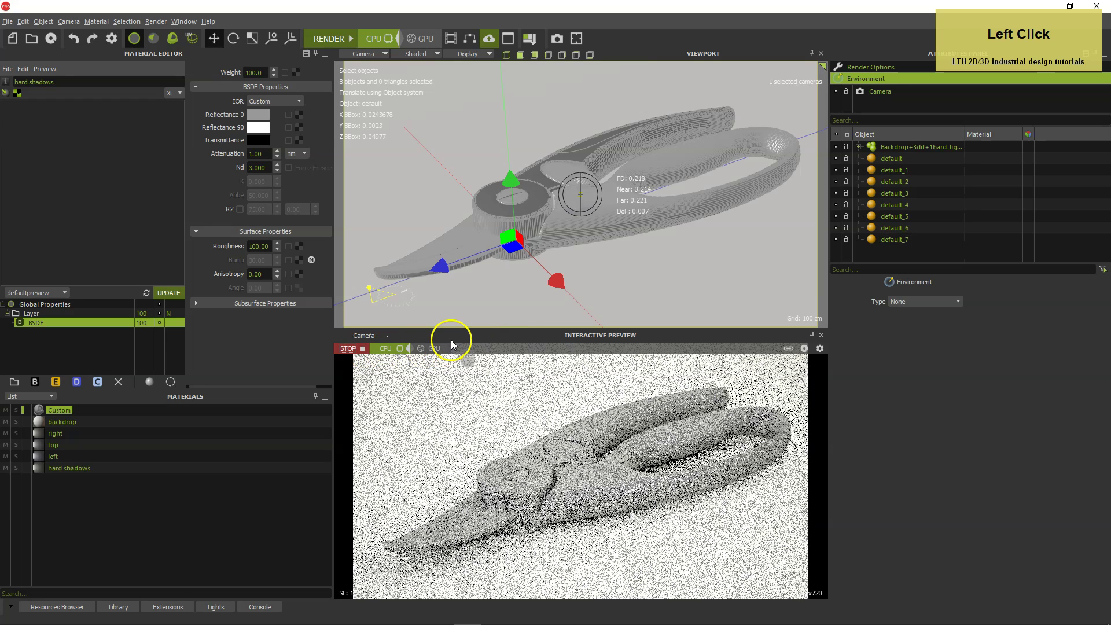
drag(462, 329, 466, 325)
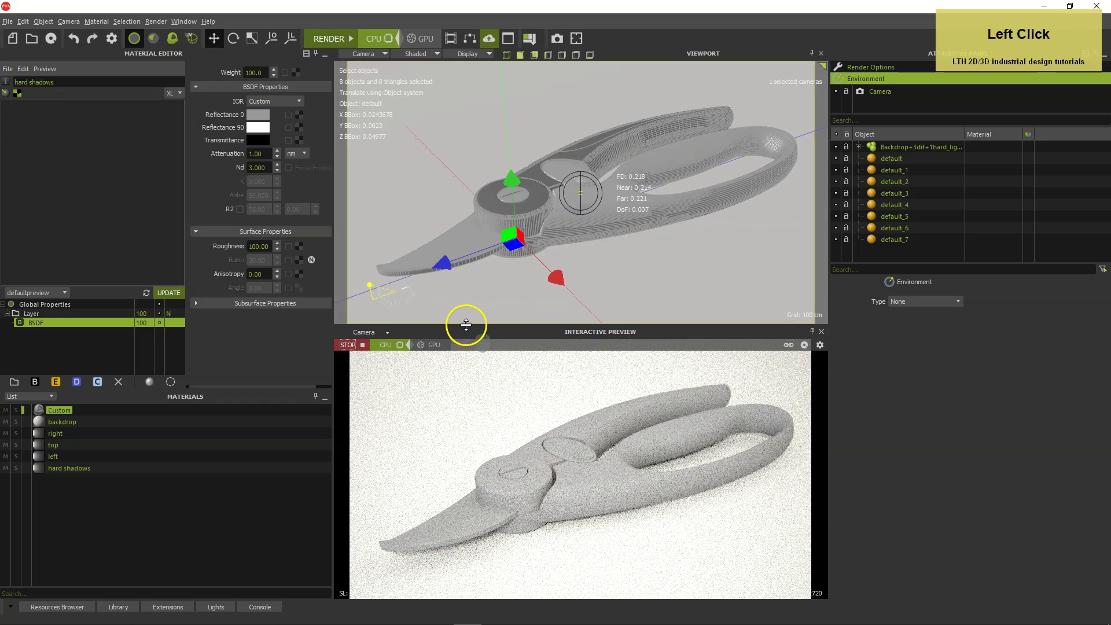
alt+drag(612, 275, 605, 289)
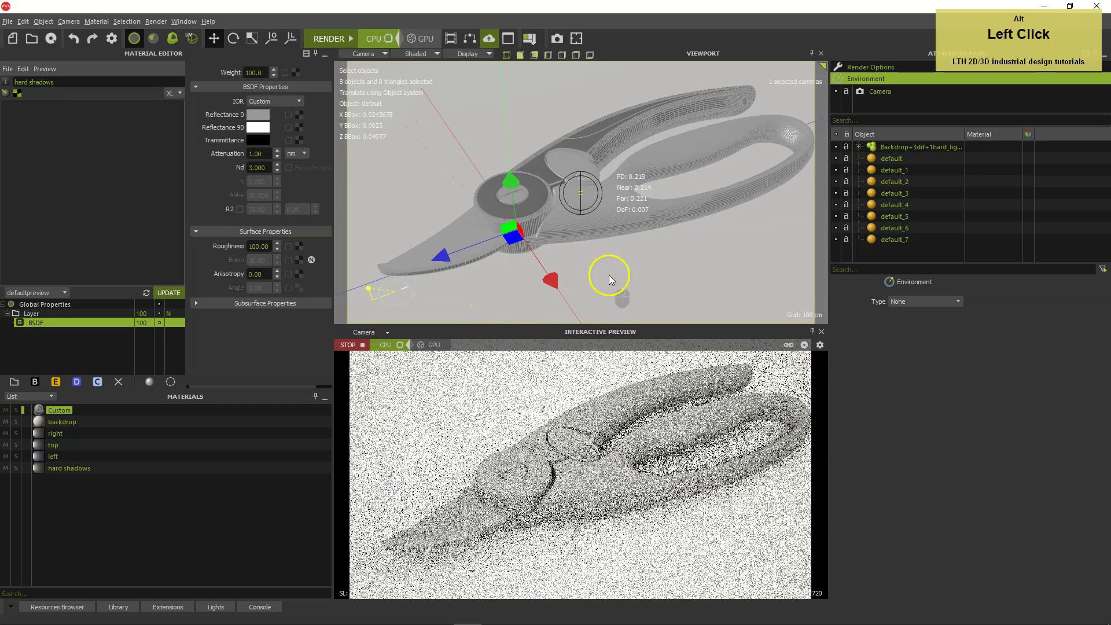
alt+drag(627, 244, 626, 233)
alt+middle_click(640, 239)
alt+middle_drag(641, 238, 636, 238)
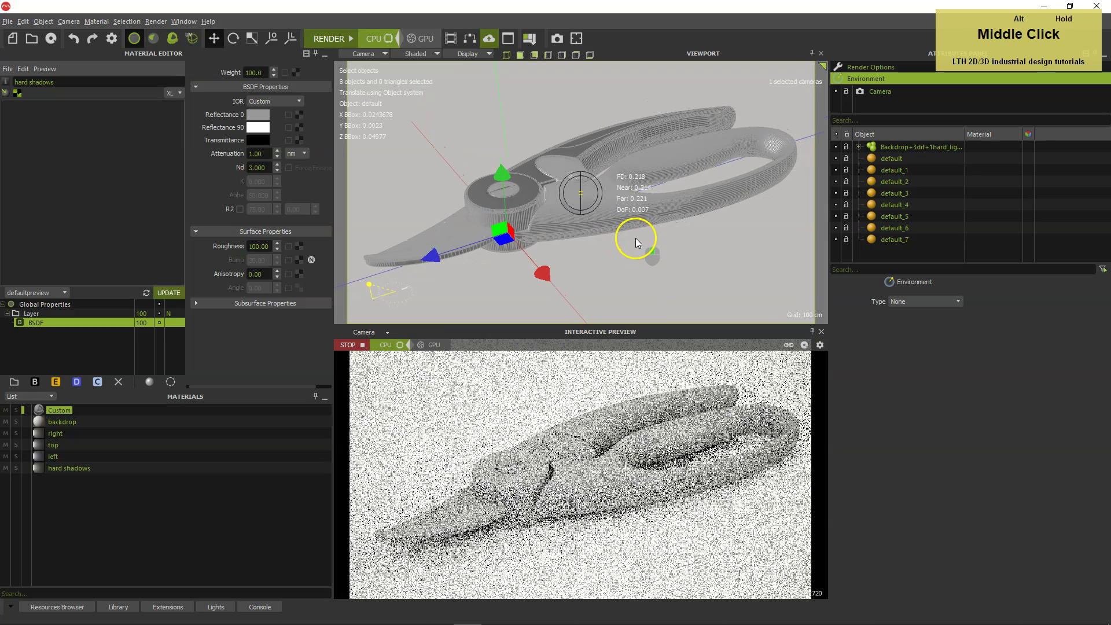
Check the sampling level, time limit and quality in the interactive preview's options without changing them
click(820, 345)
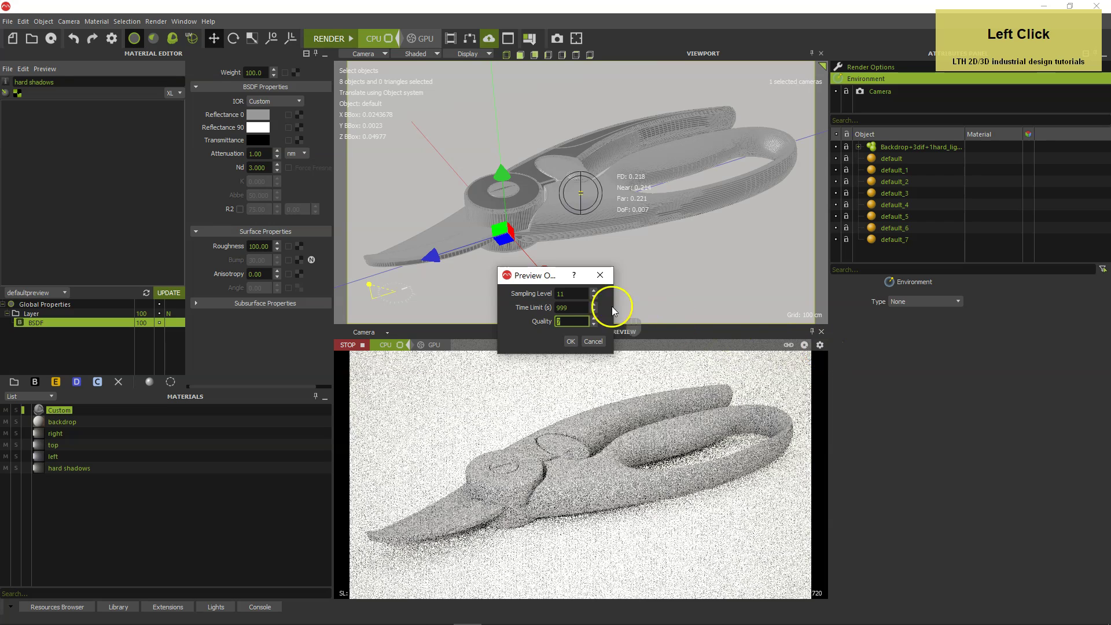
click(572, 294)
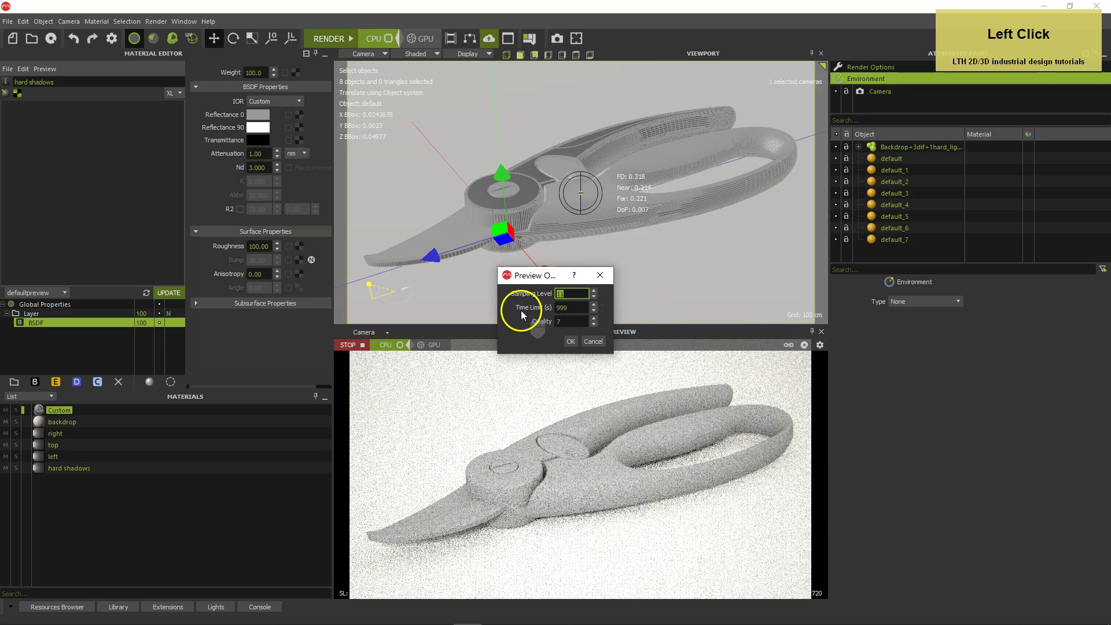
click(571, 322)
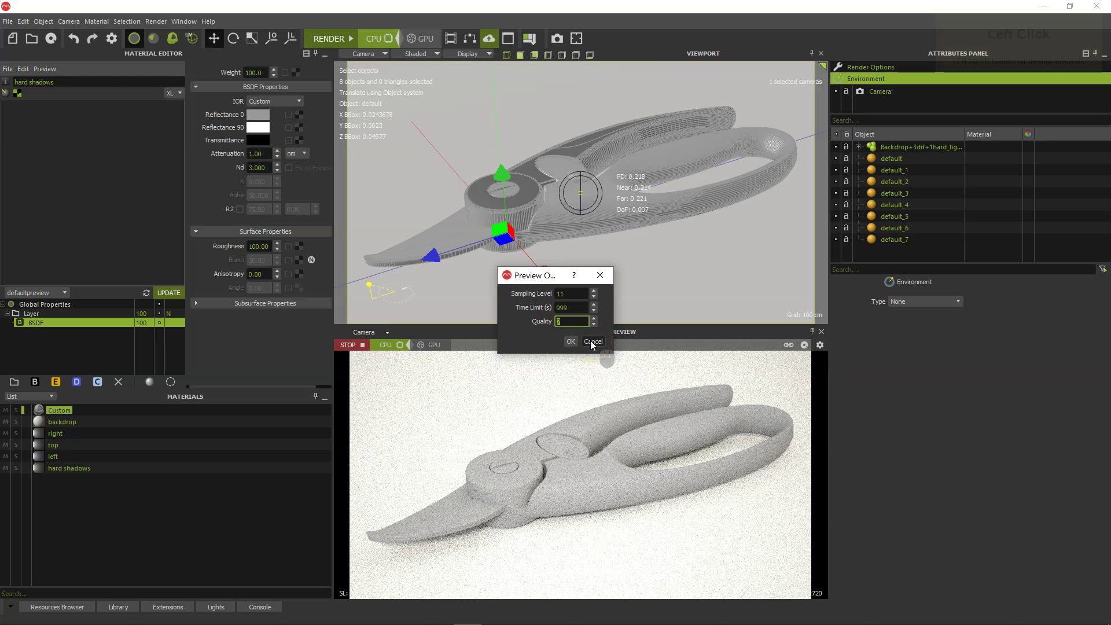
click(591, 342)
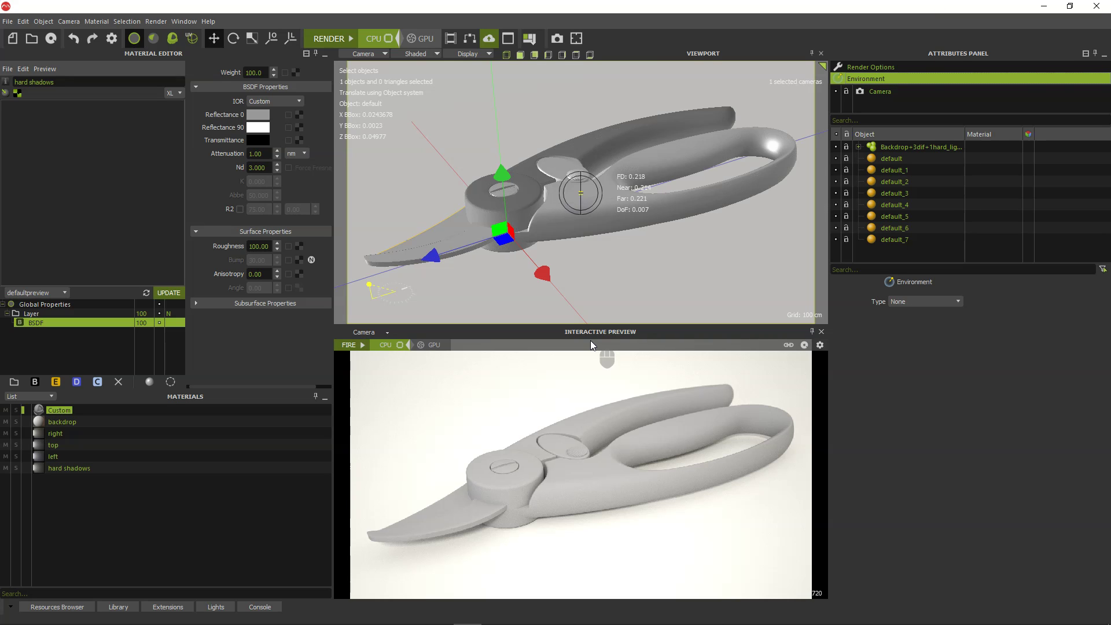
Open the MXM materials plastic ABS matt RAL2008 Bright red orange, RAL9005 Jet black logo, RAL9005 Jet black, steel blued and steel INOX
click(8, 69)
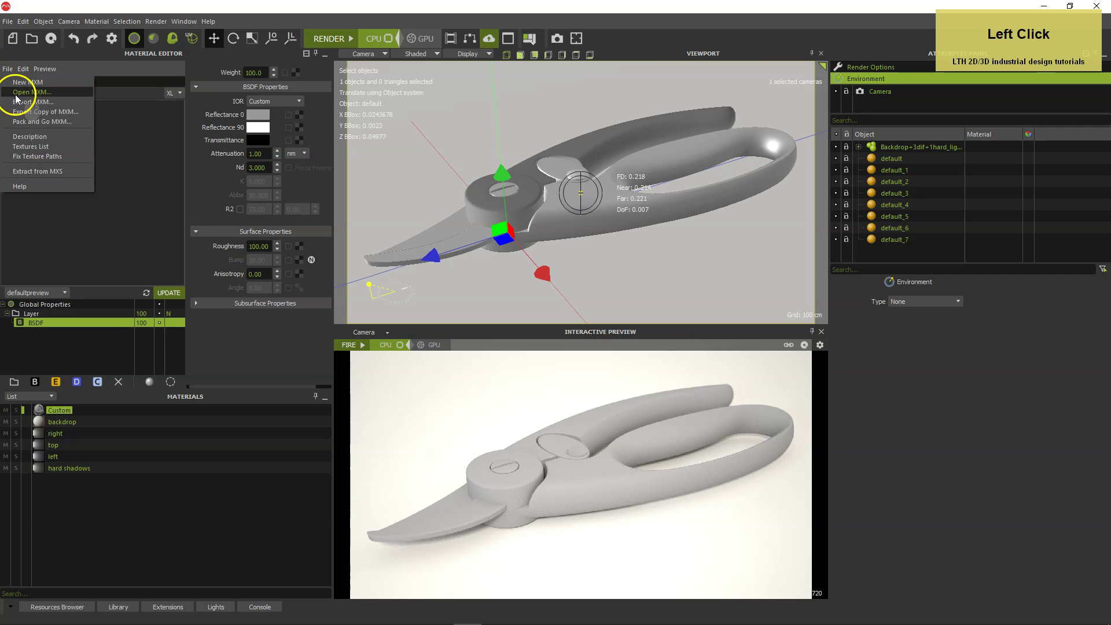
click(28, 93)
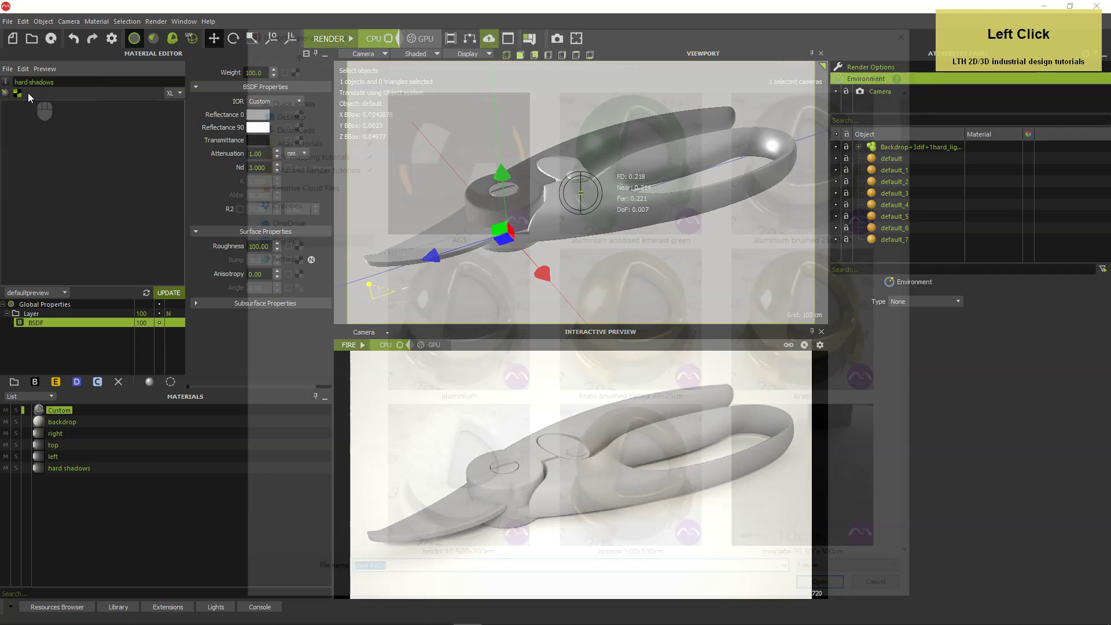
drag(918, 131, 913, 327)
ctrl+click(465, 183)
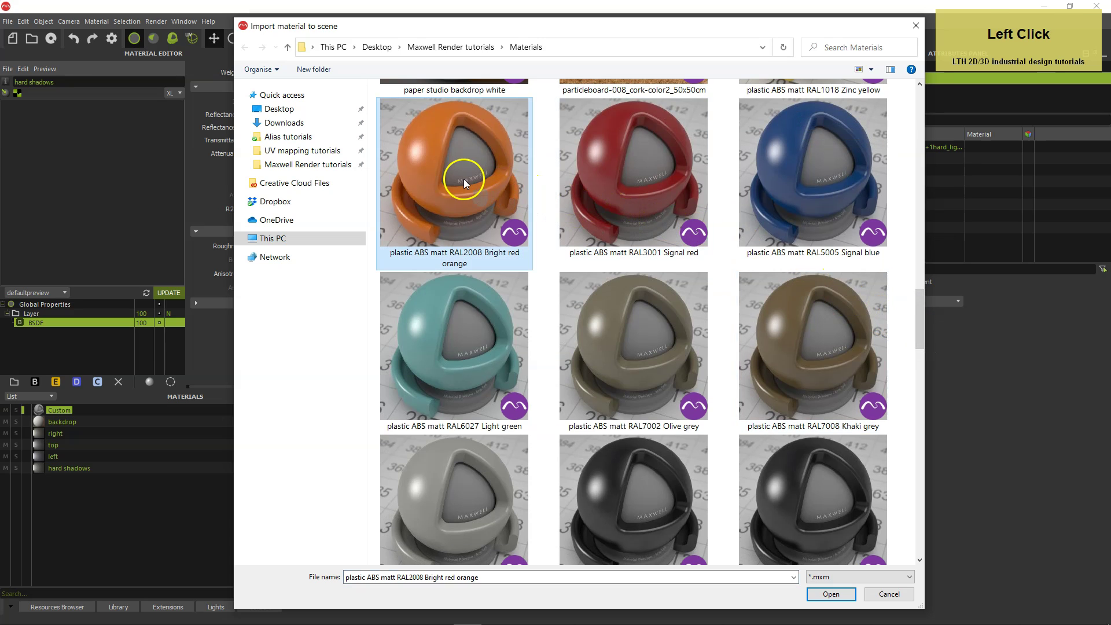
drag(922, 321, 922, 347)
ctrl+click(658, 278)
ctrl+click(821, 274)
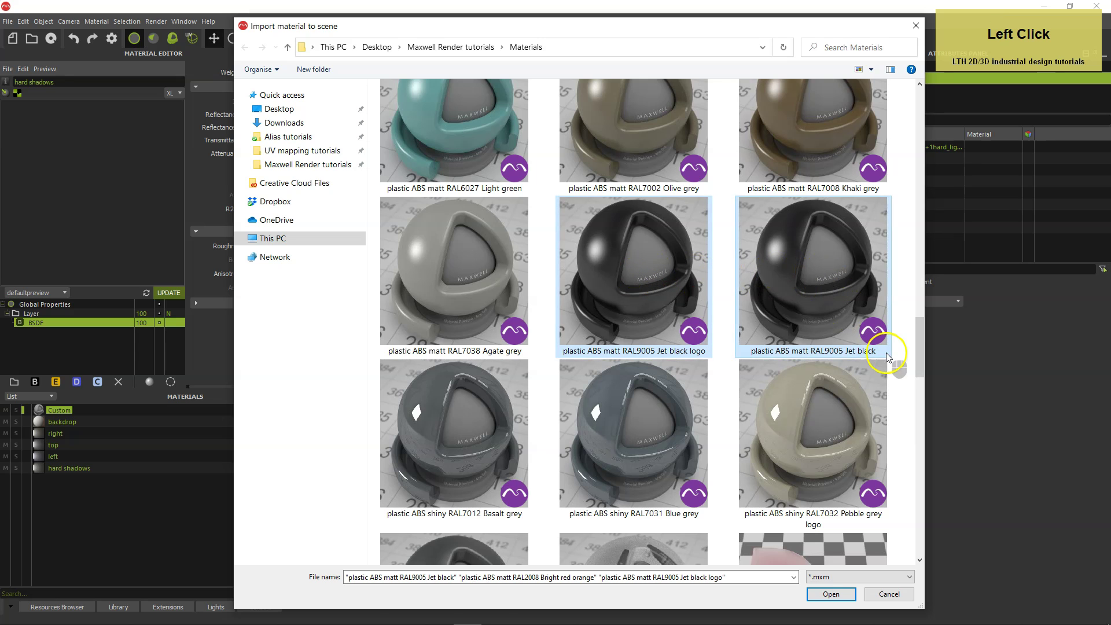
drag(919, 346, 923, 372)
ctrl+click(454, 228)
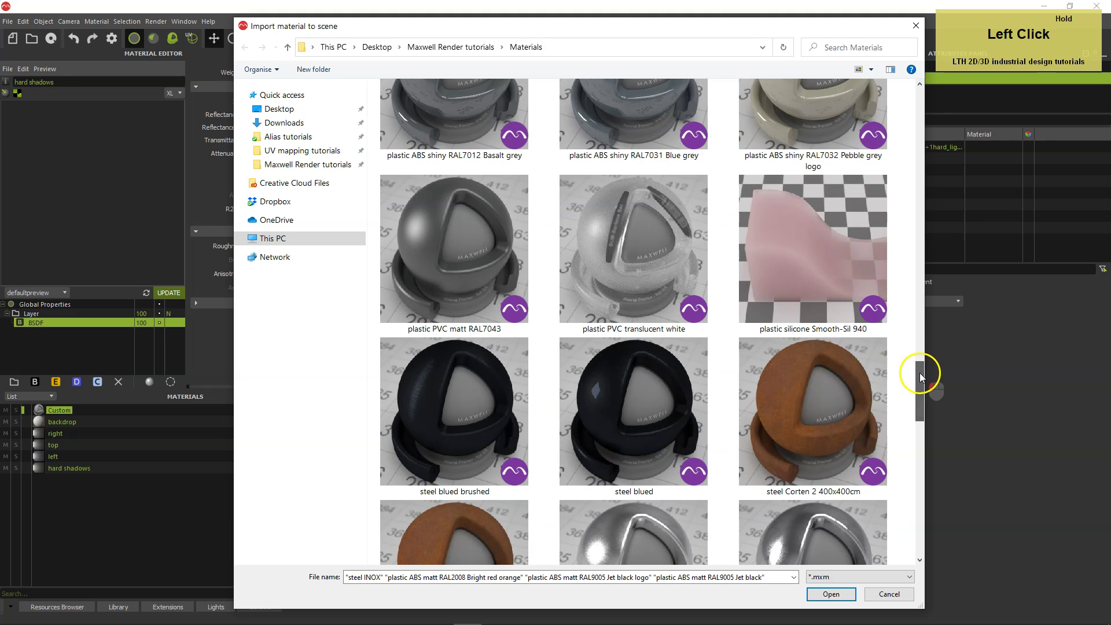
ctrl+click(641, 376)
ctrl+click(625, 377)
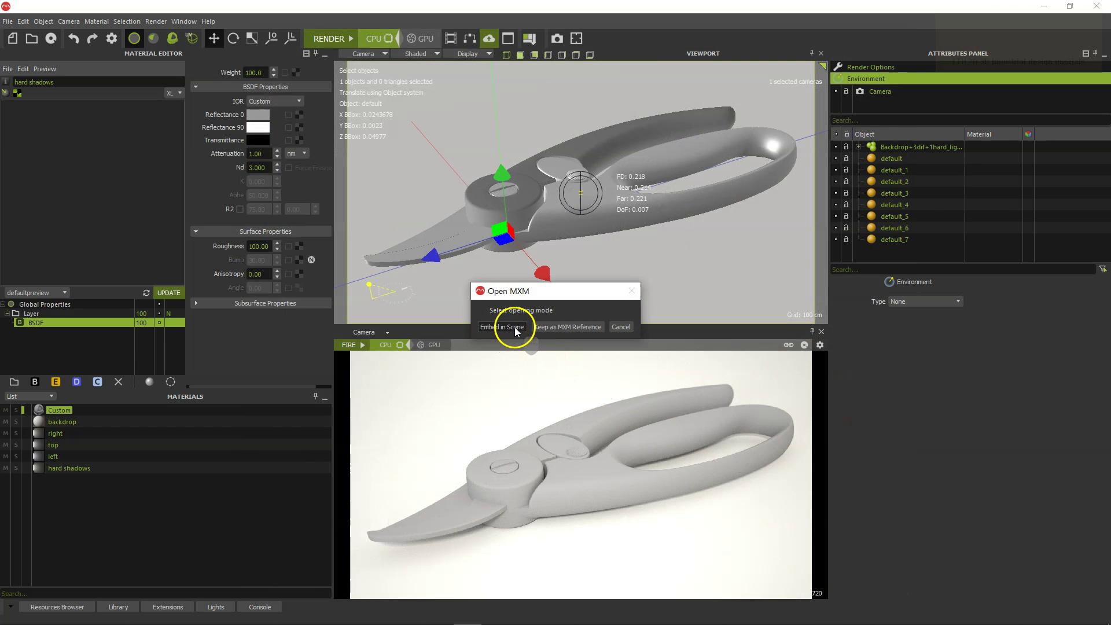
Embed each of the opened plastic and steel materials in the scene
click(503, 327)
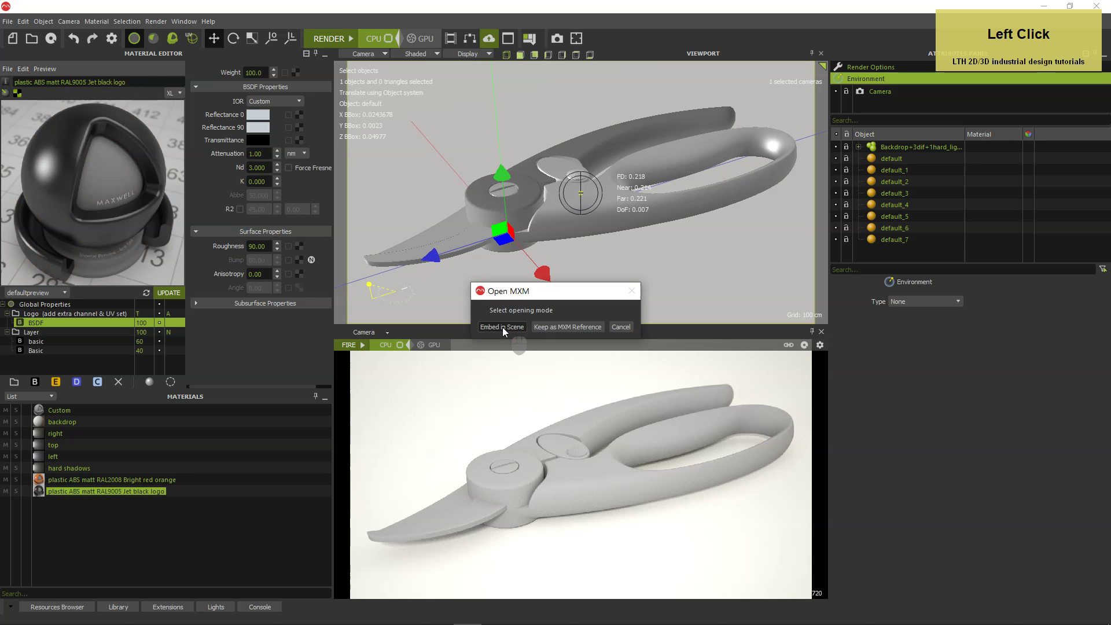
click(503, 328)
click(502, 328)
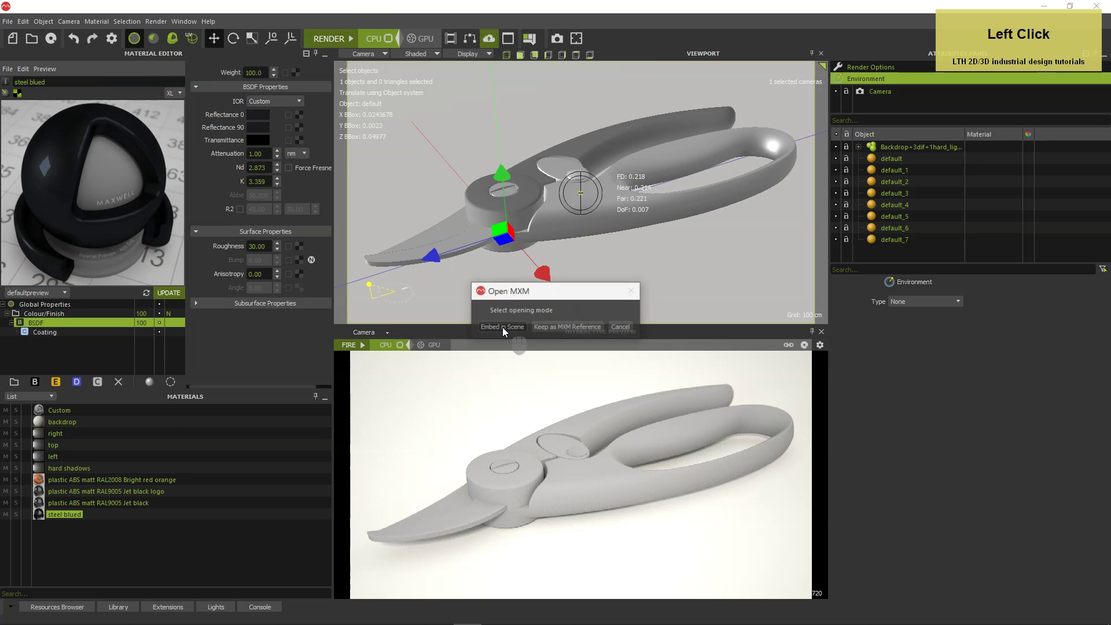
click(502, 328)
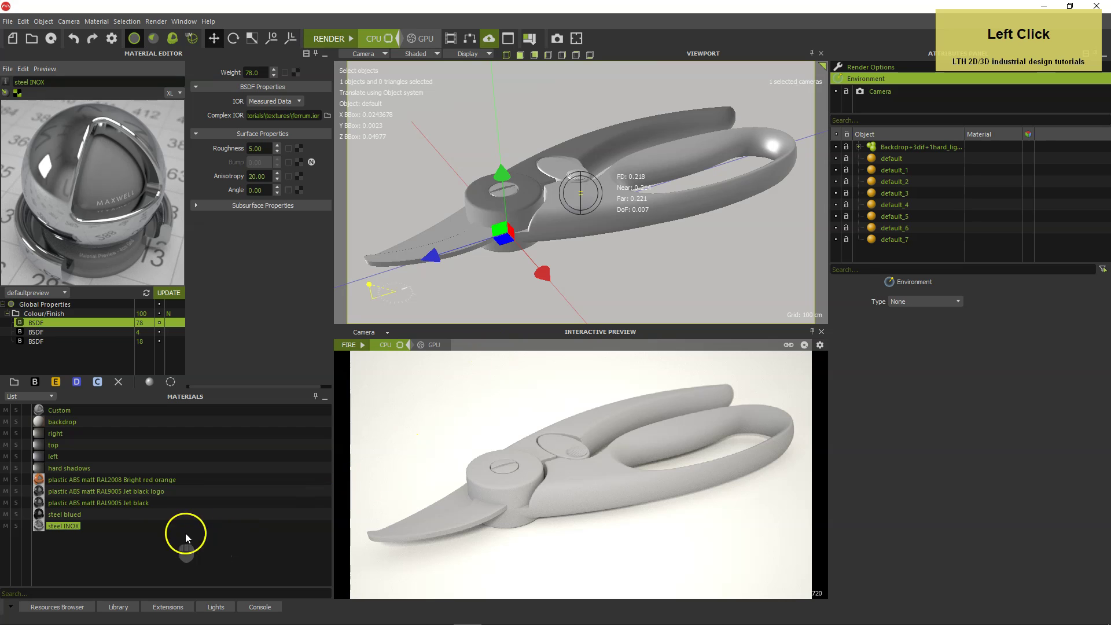
Apply plastic ABS matt RAL2008 Bright red orange to the oval lock (default_5) and the upper handle's inlay (default_3)
click(92, 481)
drag(60, 470, 554, 165)
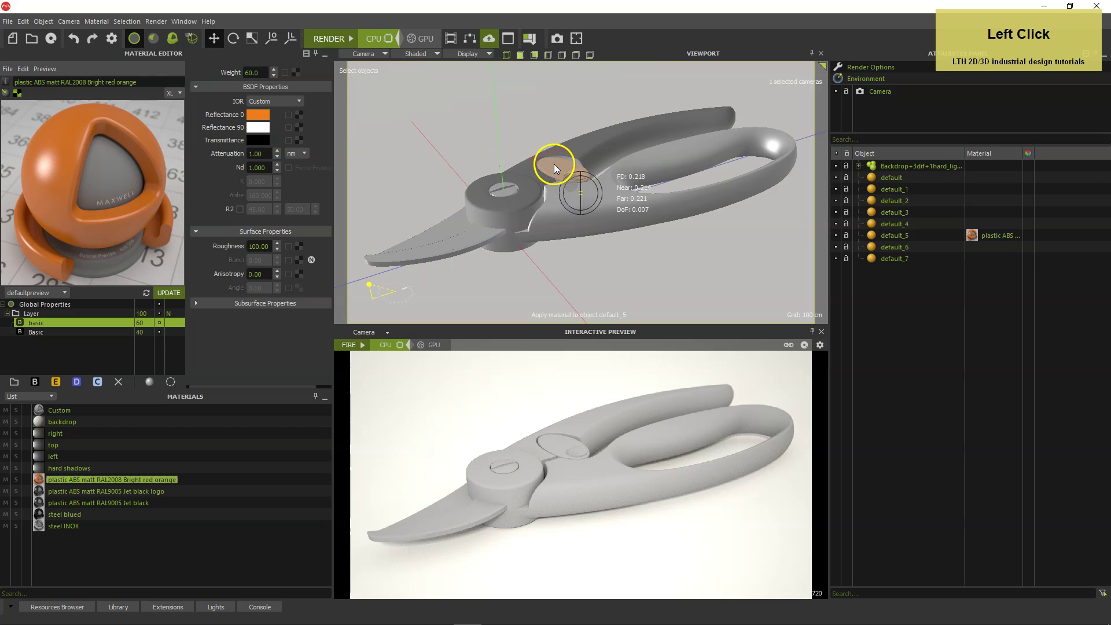
drag(39, 477, 593, 133)
drag(126, 480, 128, 475)
Apply the steel blued material to the blade object named default and dismiss the auto-save warning
click(86, 502)
drag(40, 515, 457, 221)
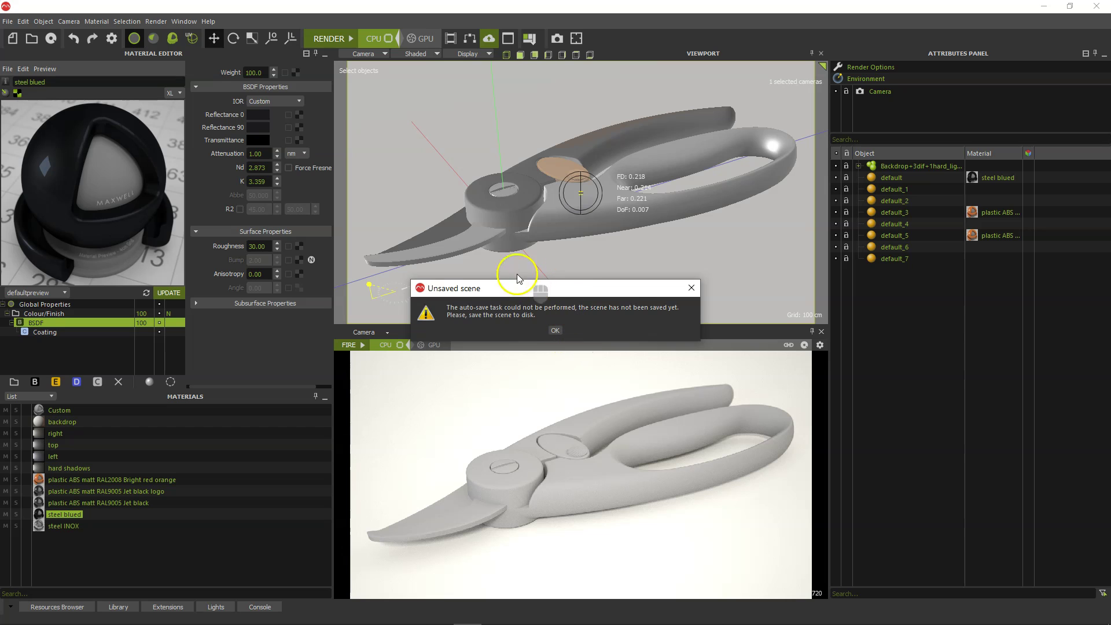
click(555, 330)
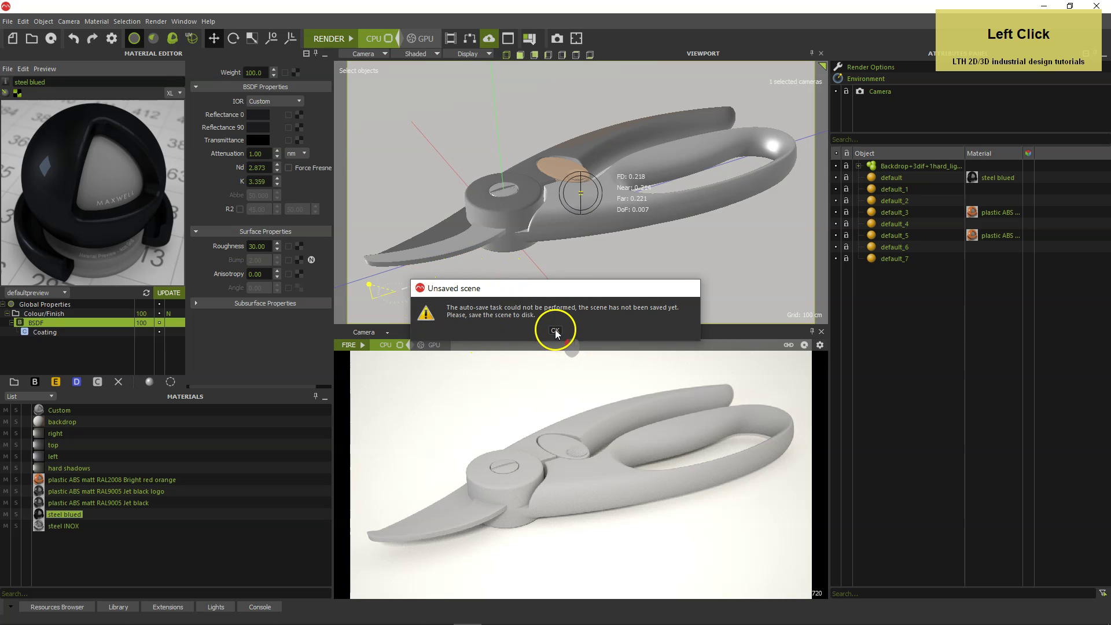
Save the scene as a Maxwell scene file named tool in the Tool folder
click(8, 22)
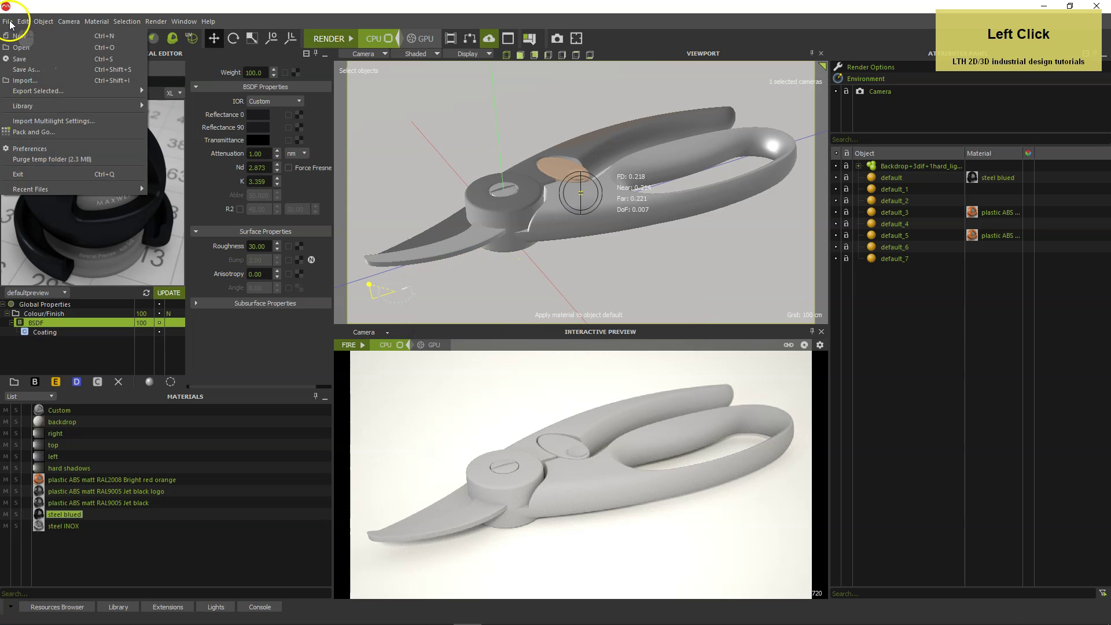
click(23, 69)
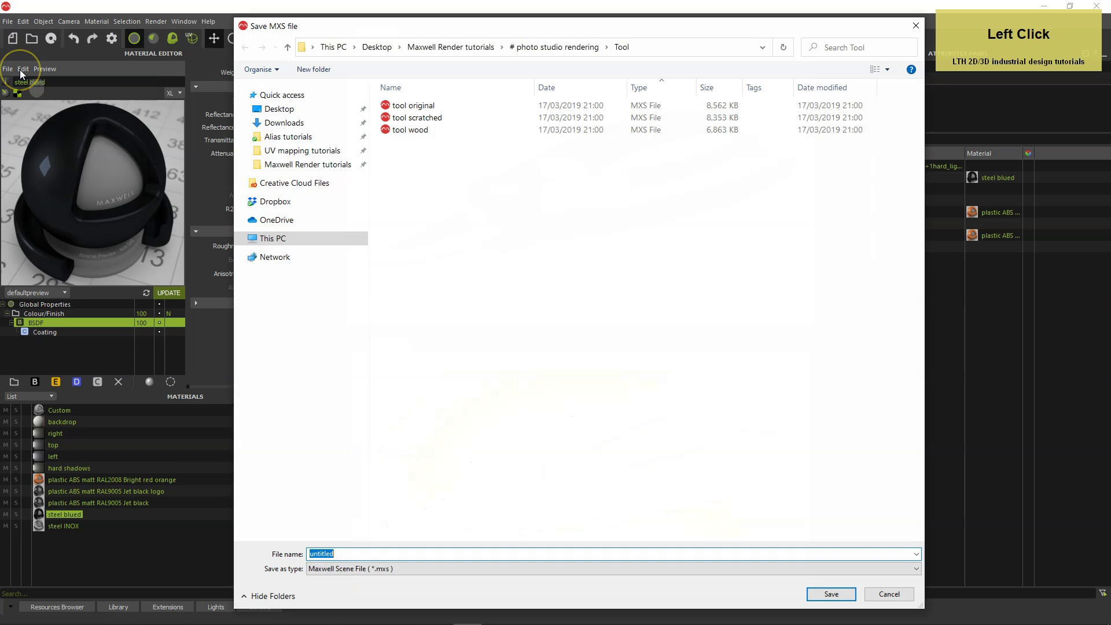
text(tool)
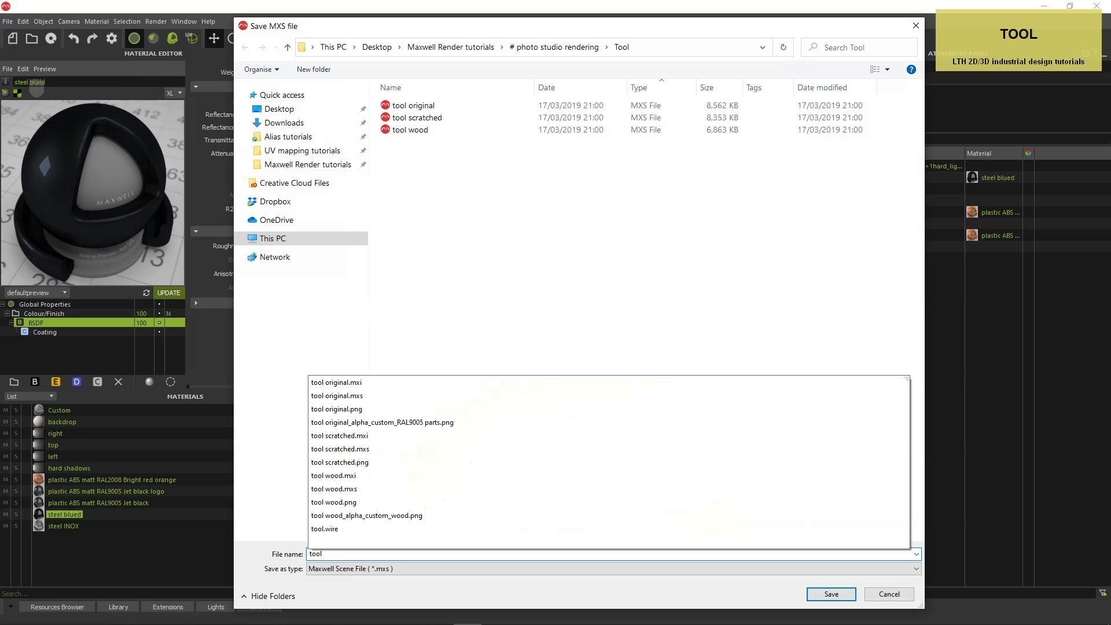
key(Tab)
key(Return)
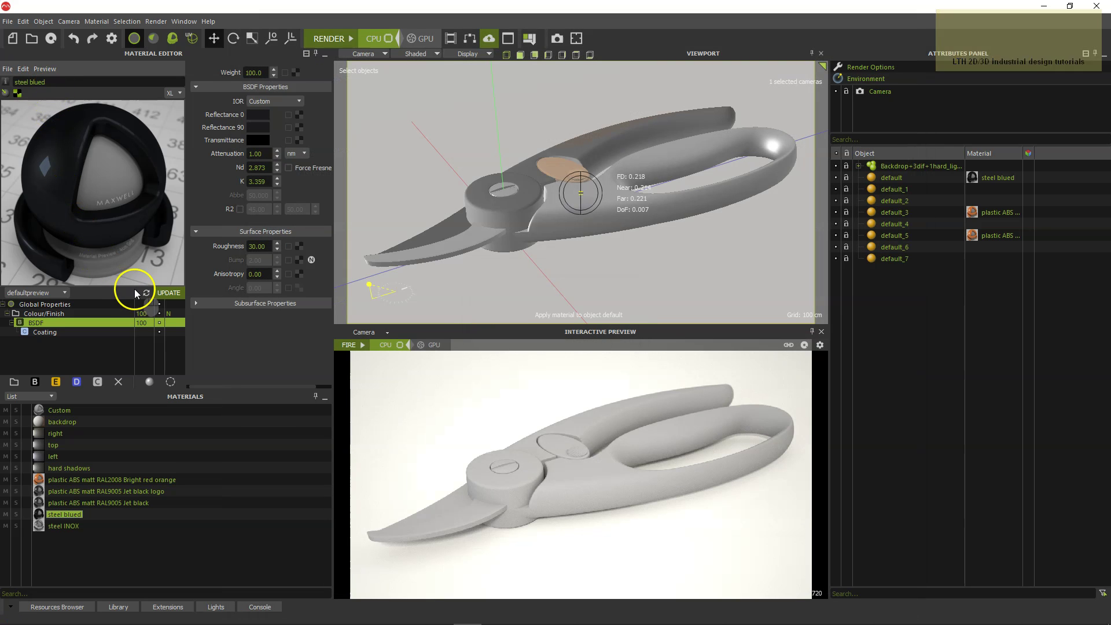
Apply steel INOX to default_1 and plastic ABS matt RAL9005 Jet black to the upper handle default_4, accepting the projector edit
drag(44, 523, 450, 255)
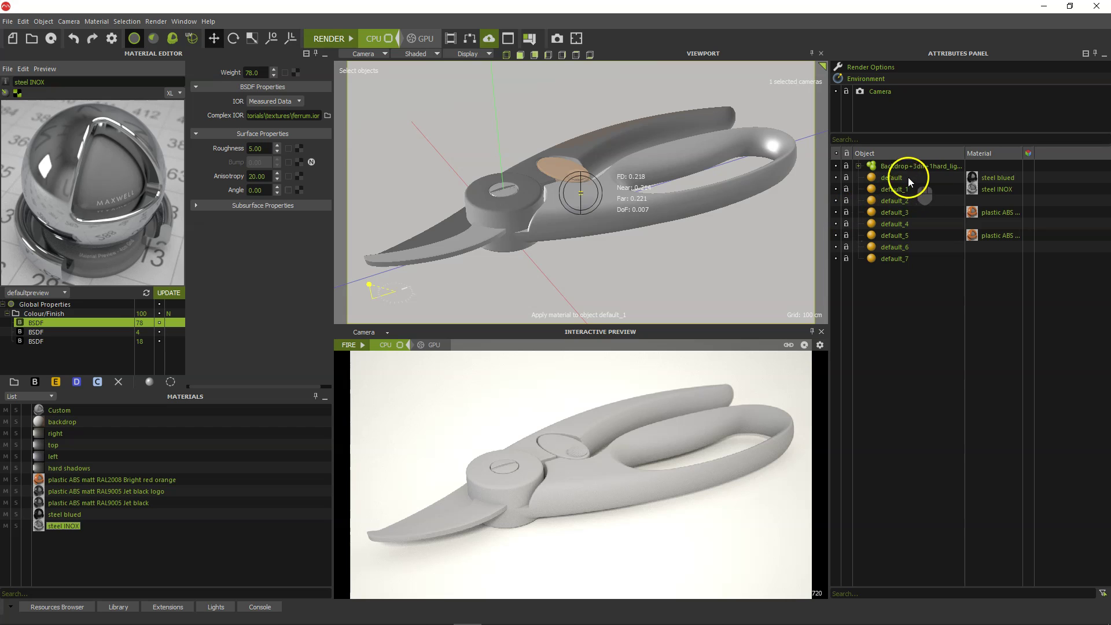
drag(969, 181, 705, 317)
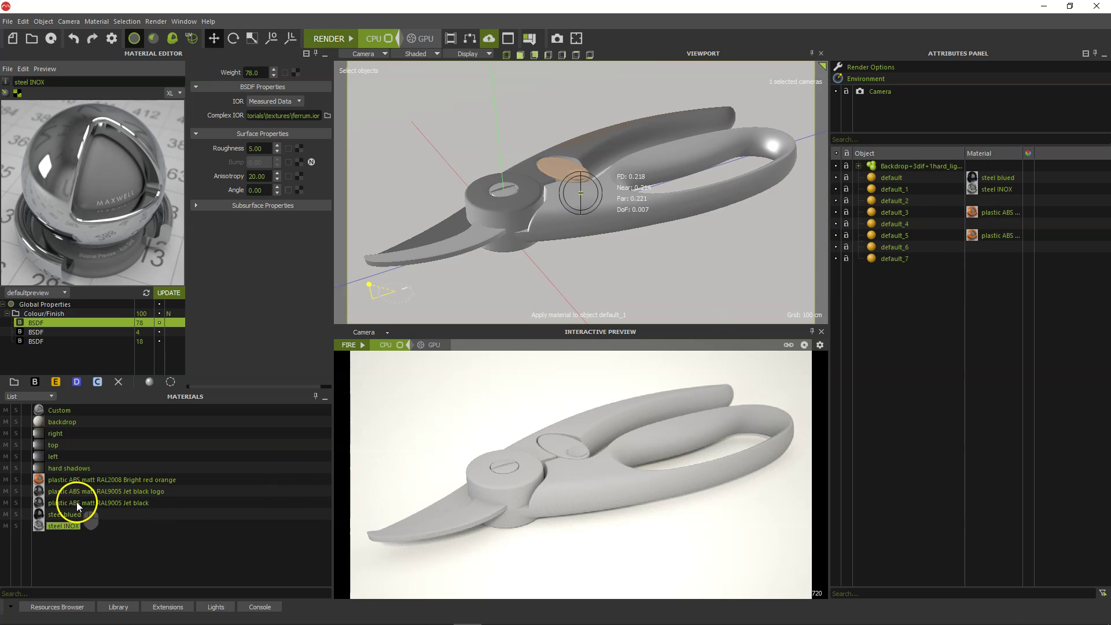
drag(42, 505, 492, 215)
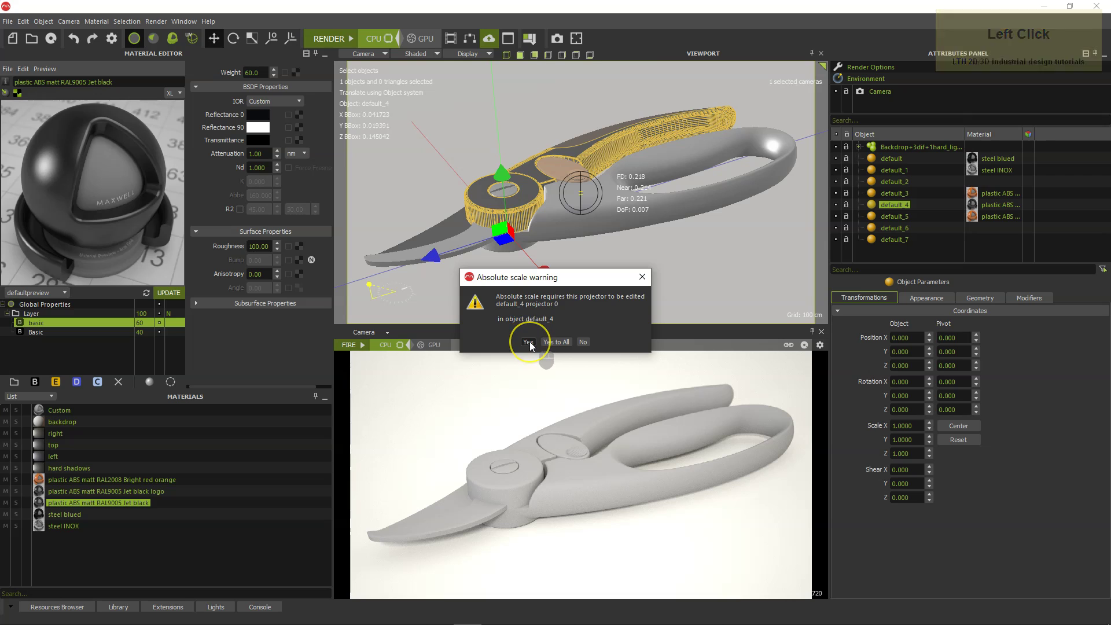
click(528, 342)
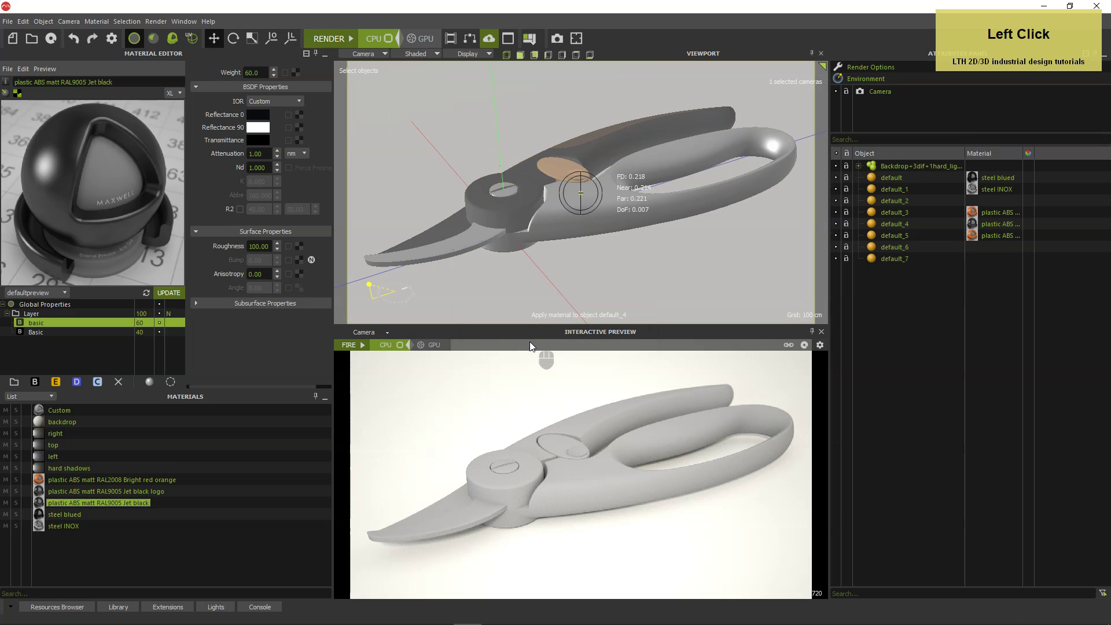
Apply plastic ABS matt RAL9005 Jet black logo to the lower handle default_2 and accept the projector edit
click(40, 491)
drag(38, 490, 675, 210)
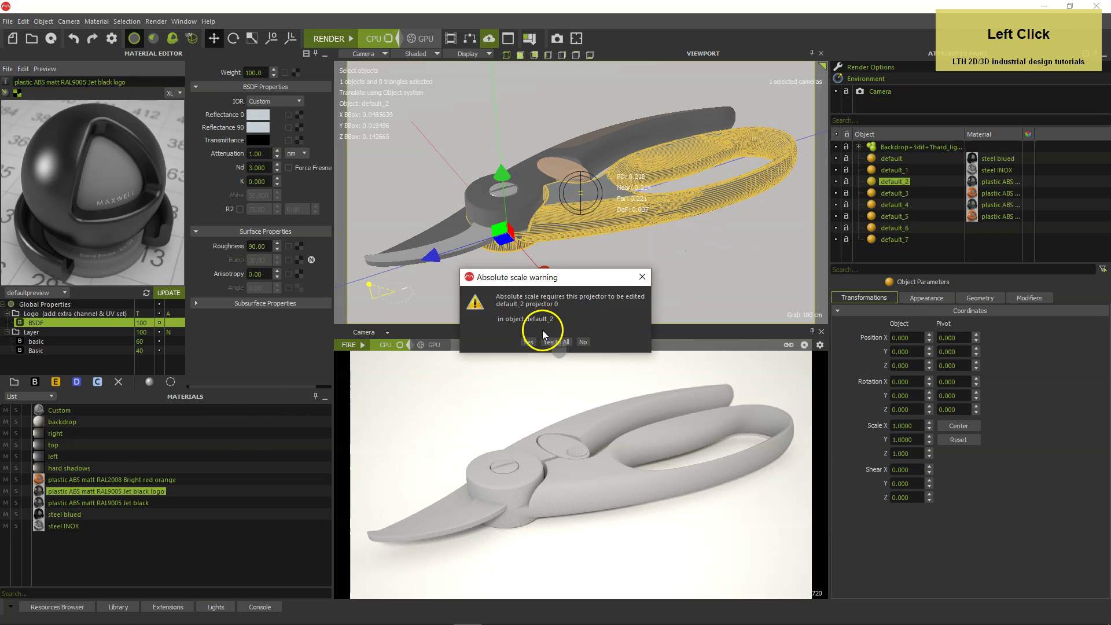
click(530, 342)
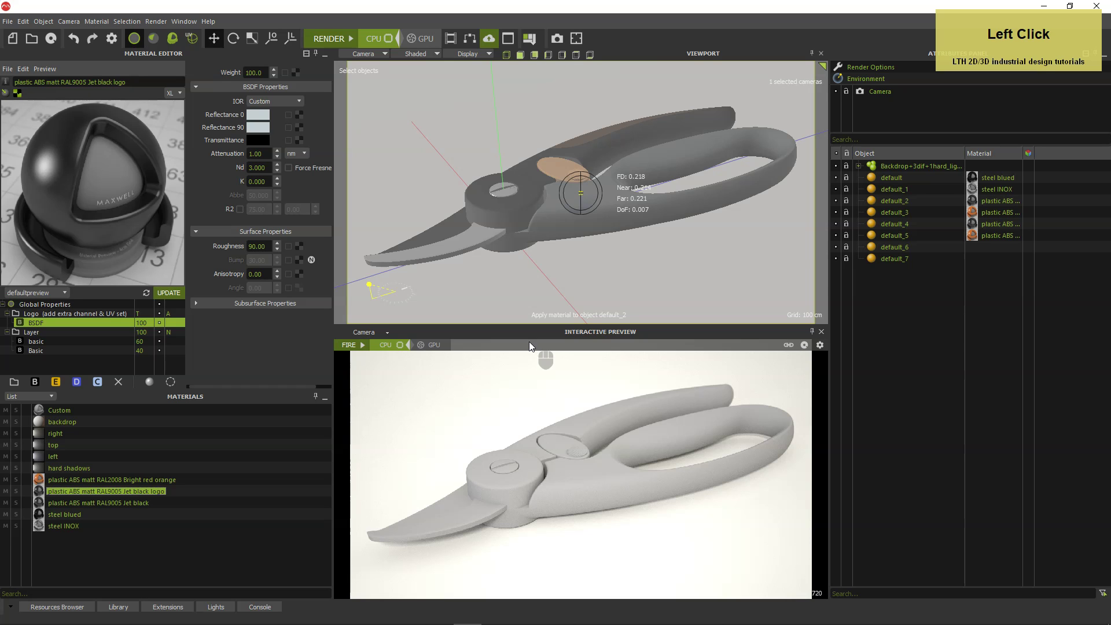
Add a second UV set to default_2, rename it logo and deselect the object
click(893, 200)
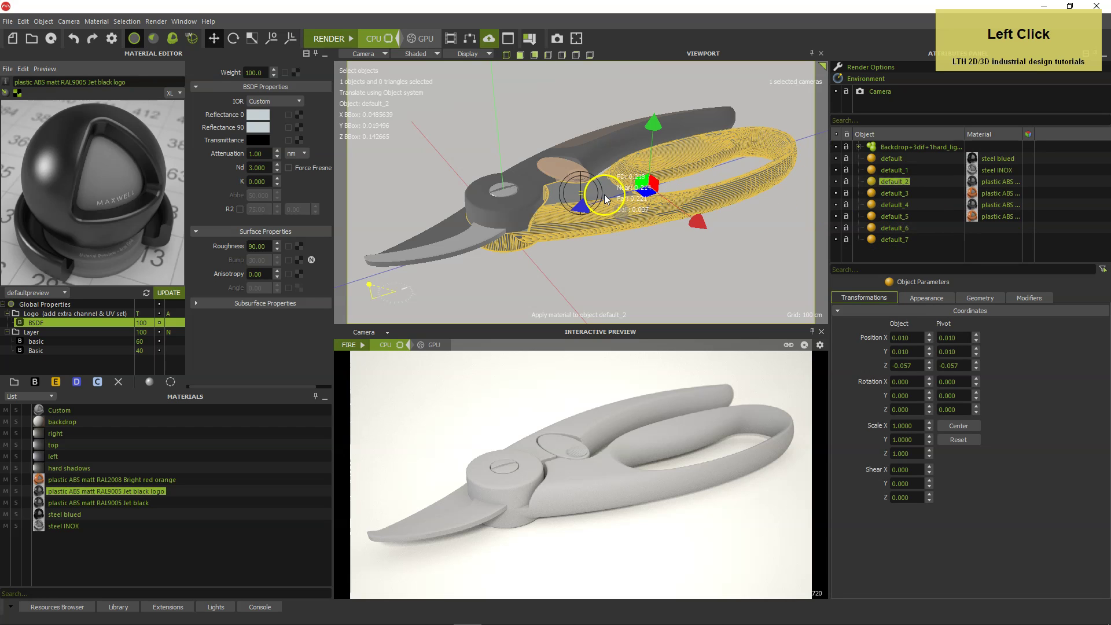
click(983, 298)
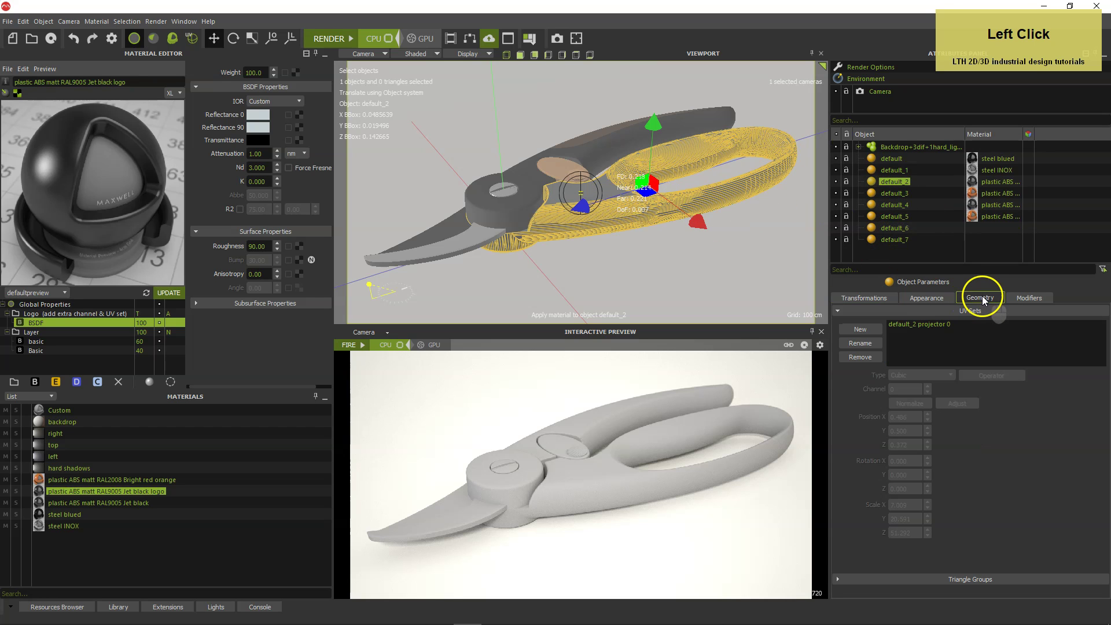
click(928, 325)
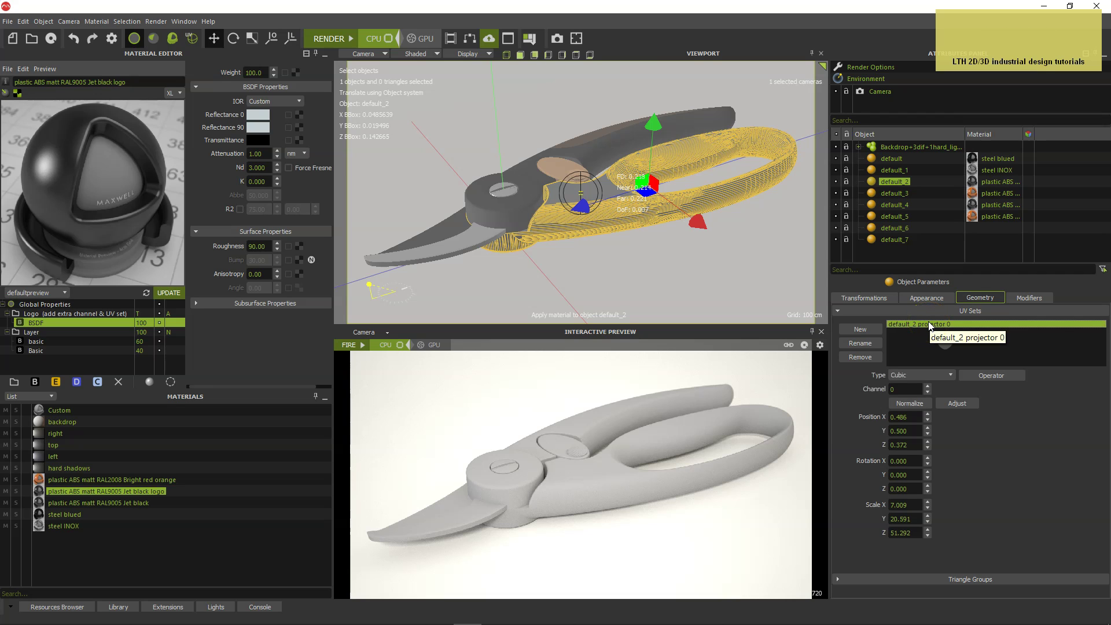
click(860, 330)
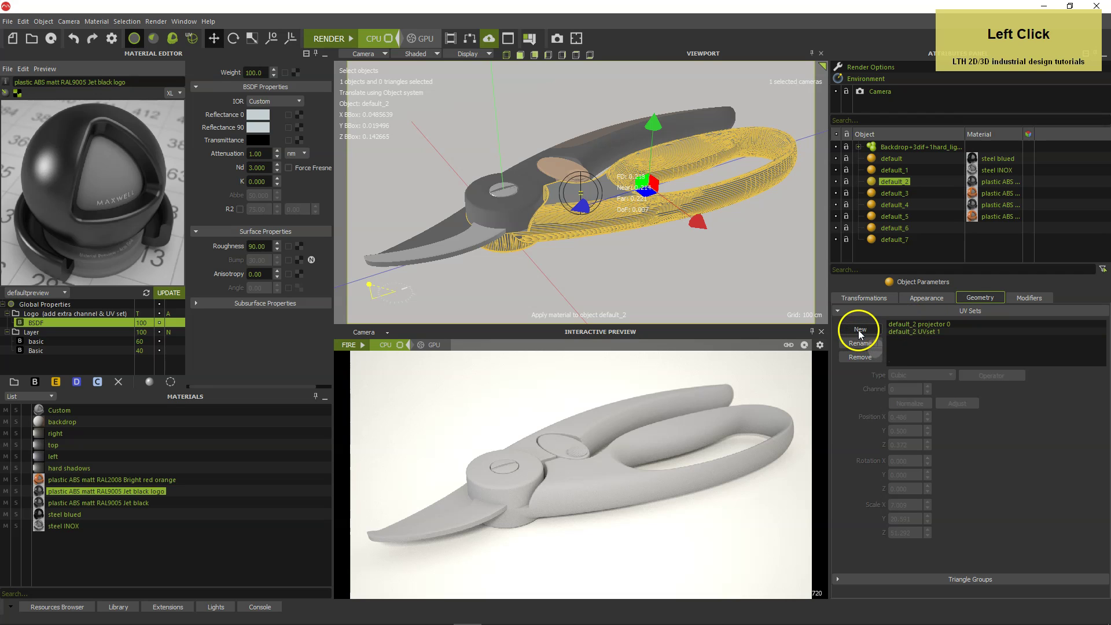
click(920, 332)
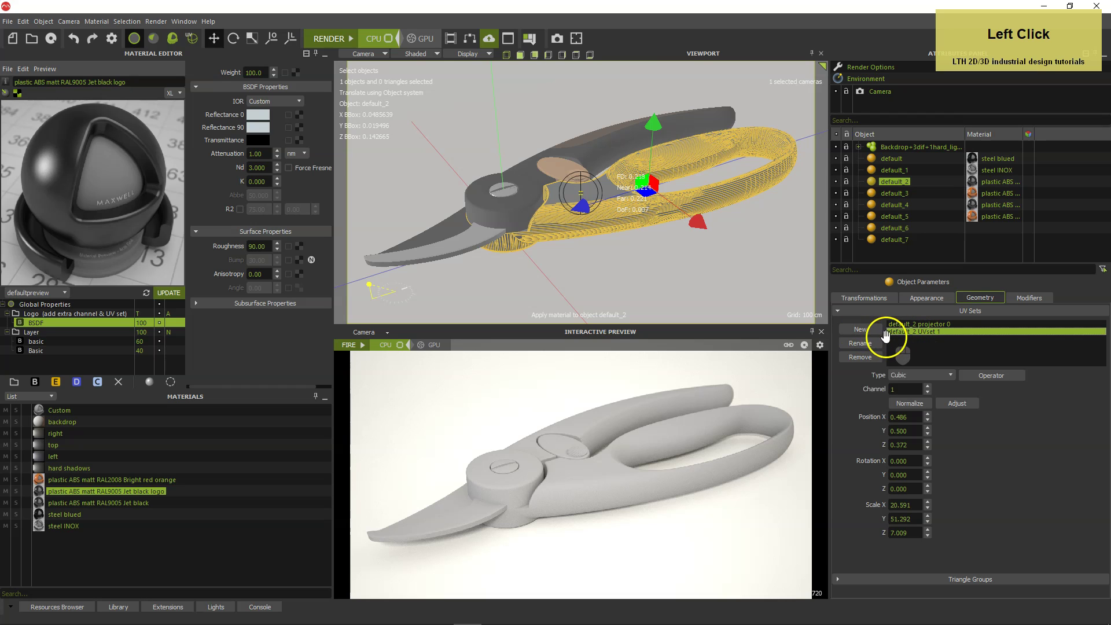
click(868, 345)
text(logo)
key(Return)
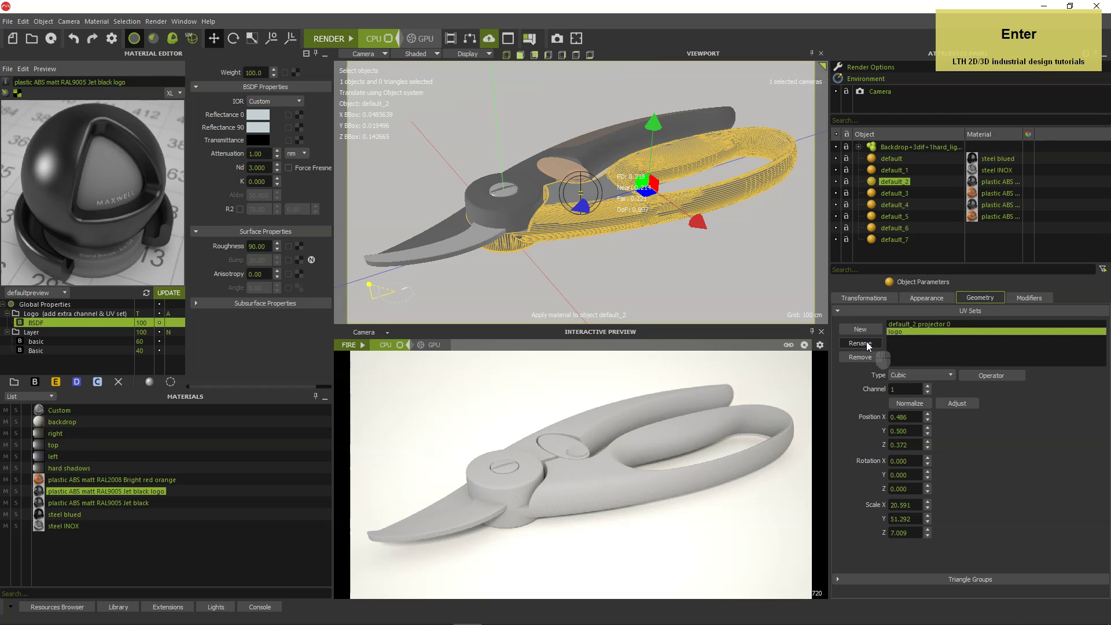
click(897, 261)
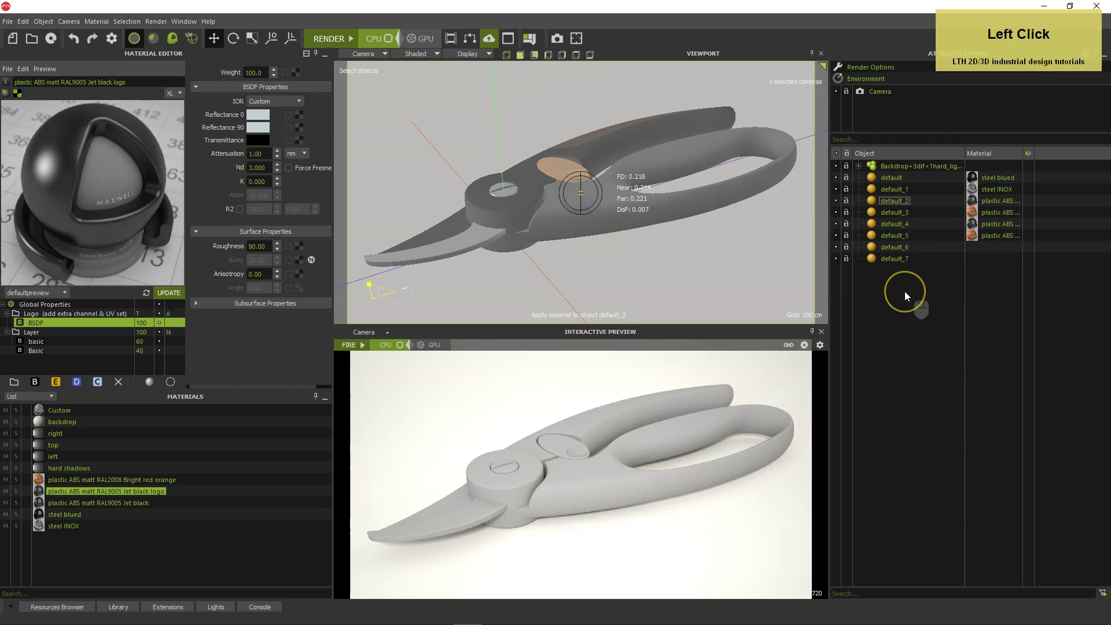
Run the interactive preview from a closer camera position and apply steel INOX to default_6 and default_7
click(393, 396)
click(361, 345)
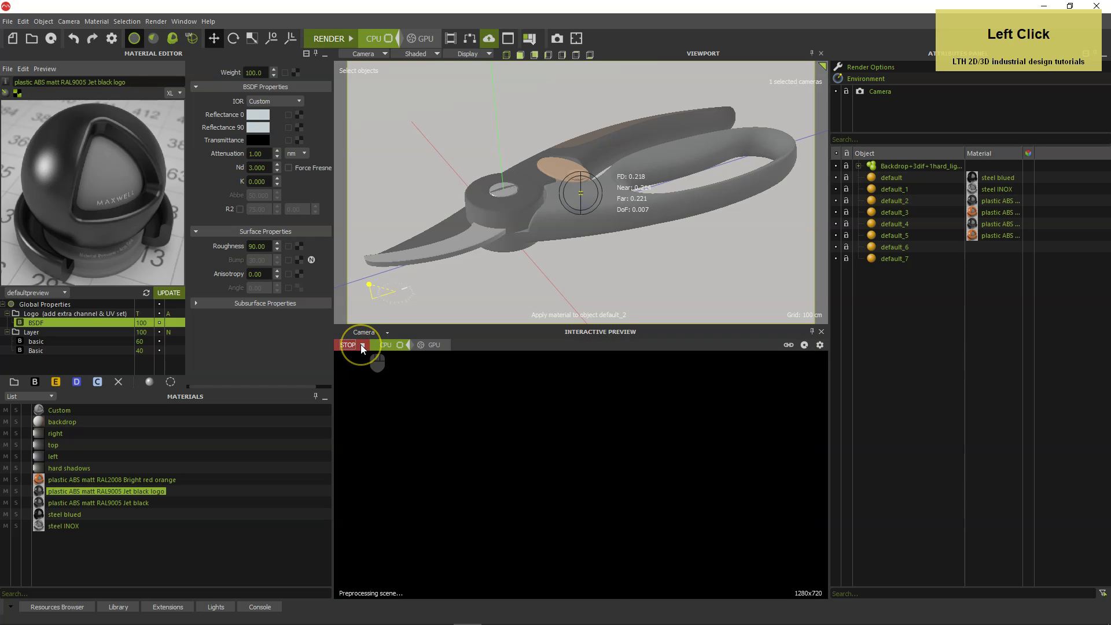
scroll(700, 265, up, 2)
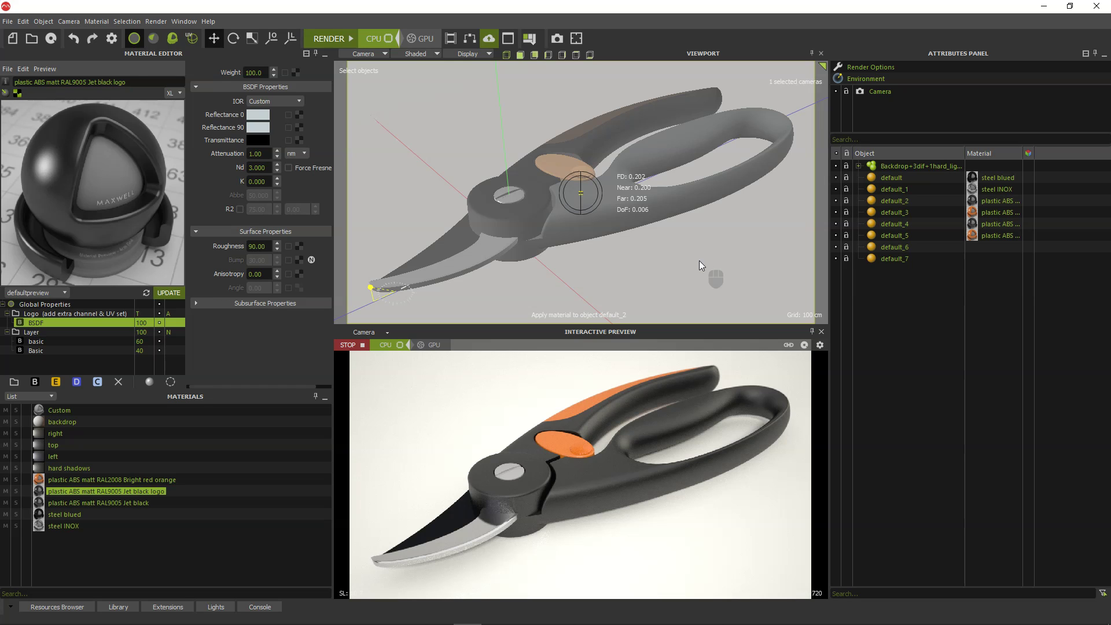
click(658, 192)
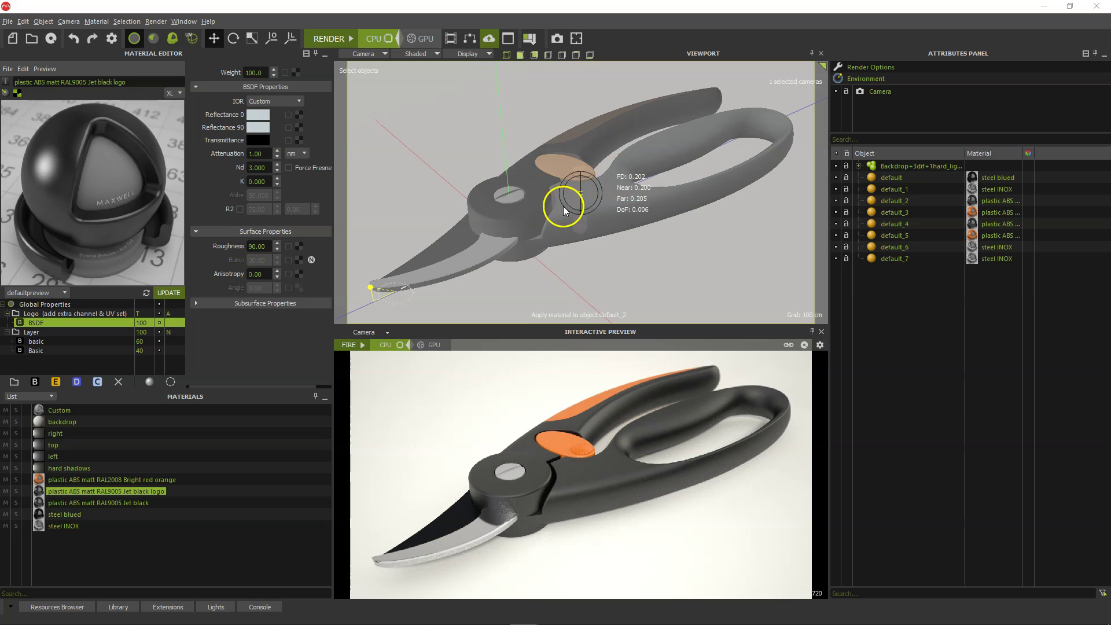
Switch the viewport to wireframe and change the logo UV set of default_2 to a planar projection adjusted to the object
click(419, 54)
click(418, 73)
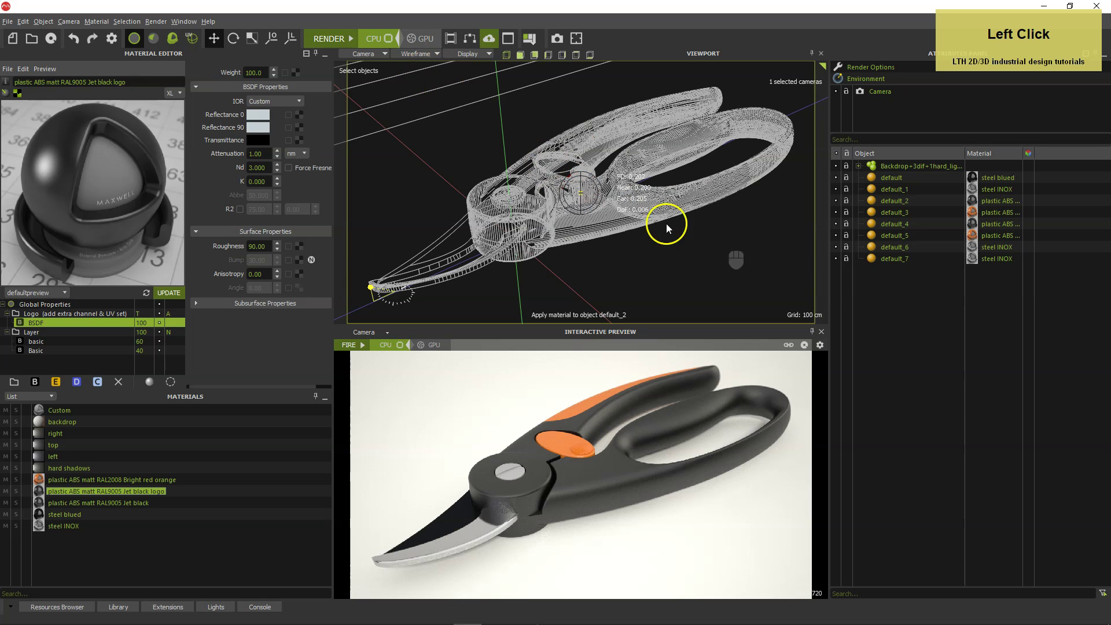
click(872, 200)
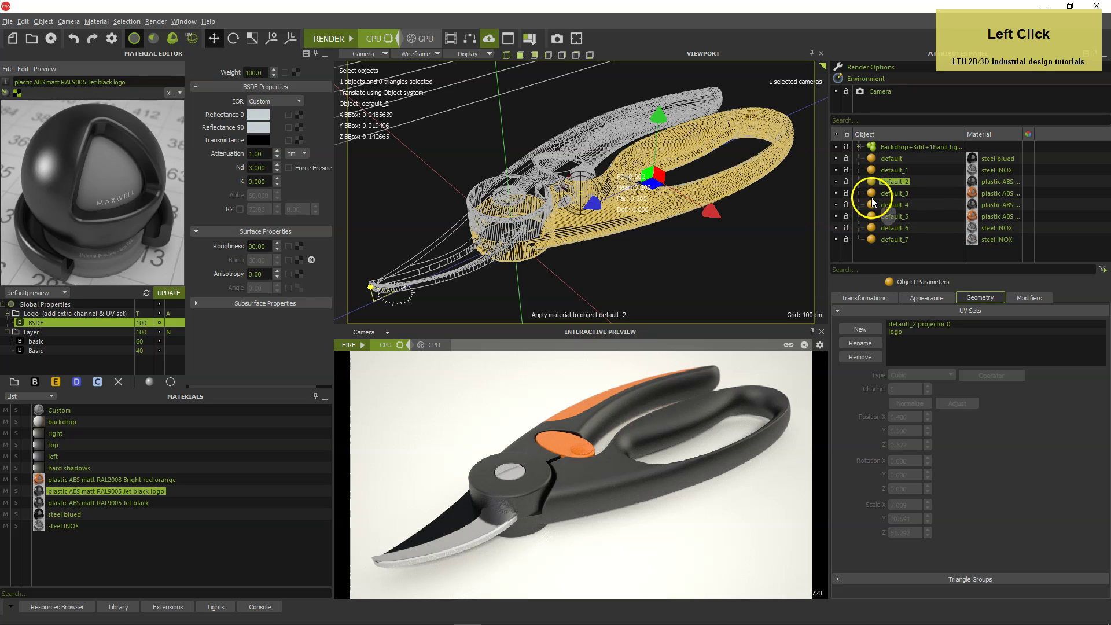
click(901, 332)
click(914, 376)
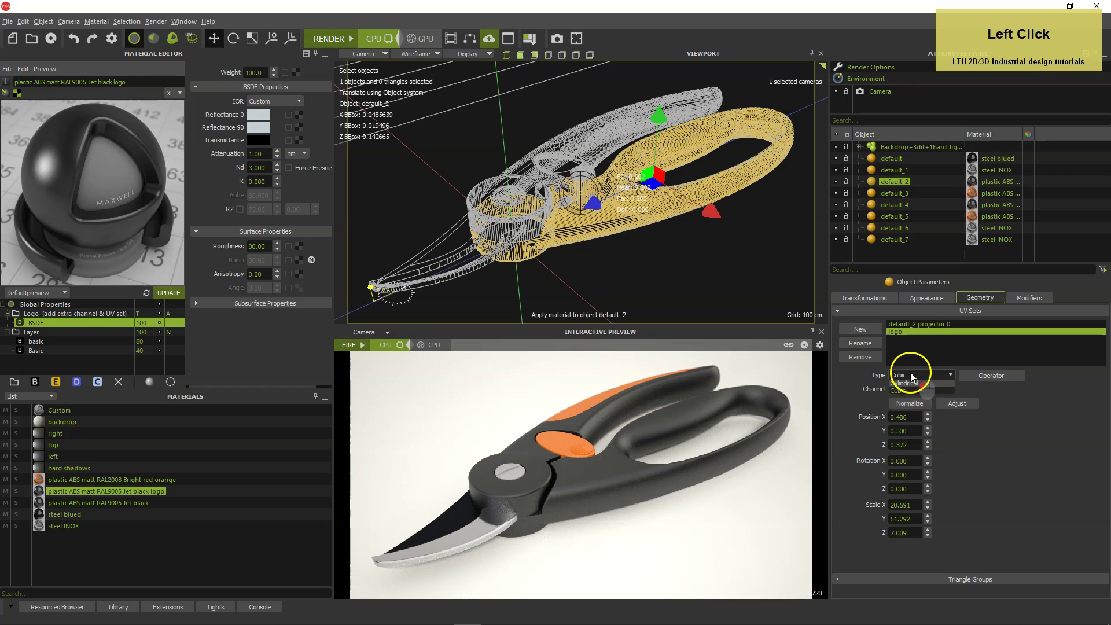
click(909, 393)
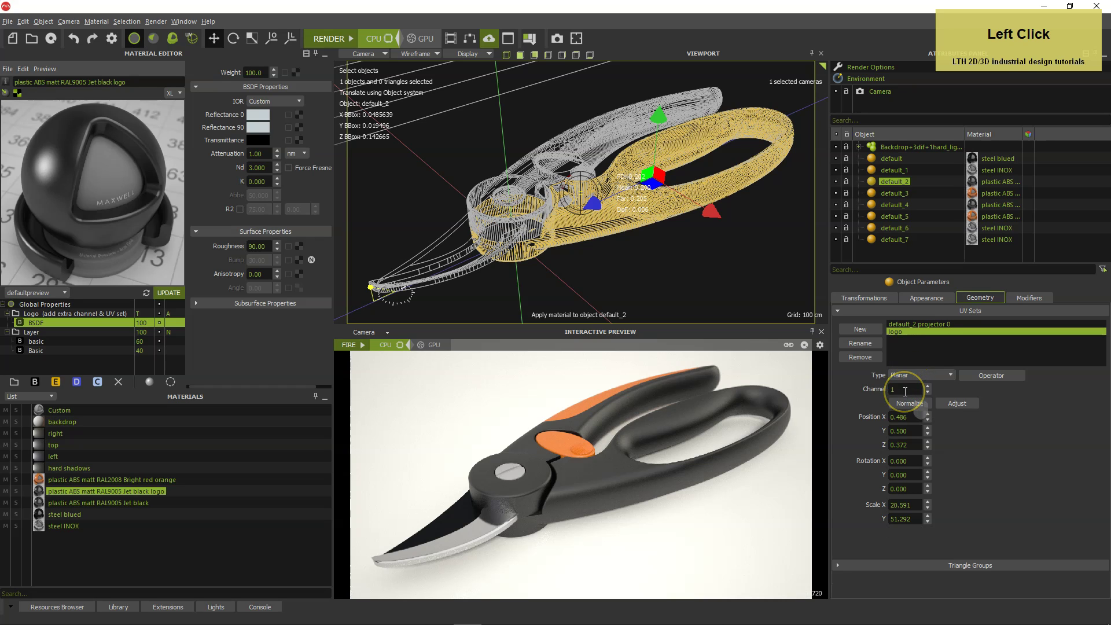
click(955, 404)
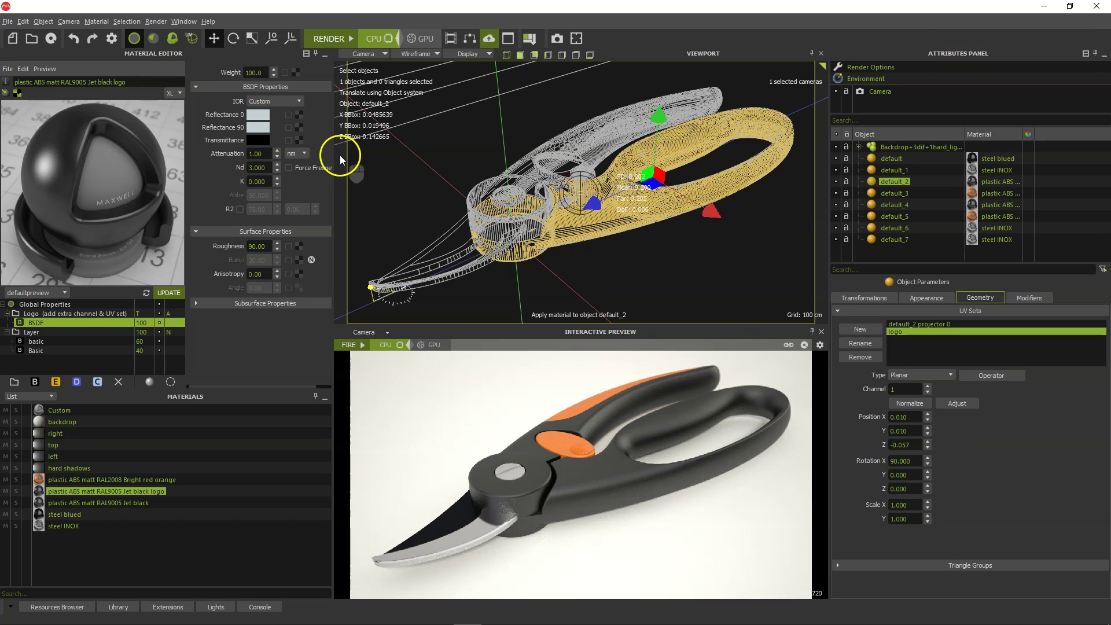
Activate projector selection and bring the logo projector on the lower handle into close view
click(193, 39)
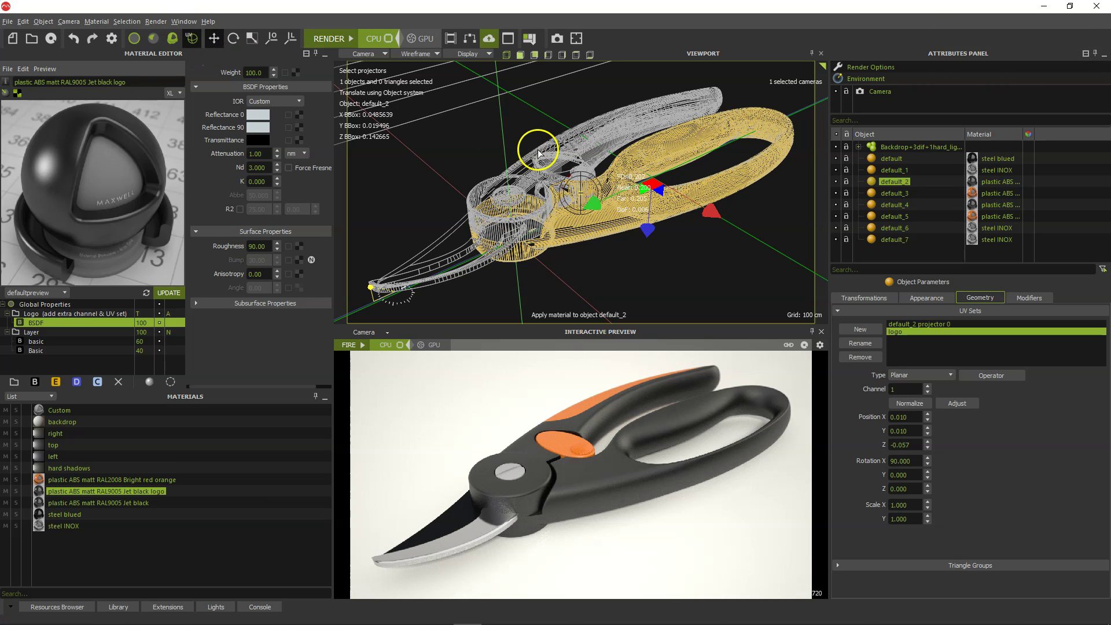
scroll(587, 167, down, 5)
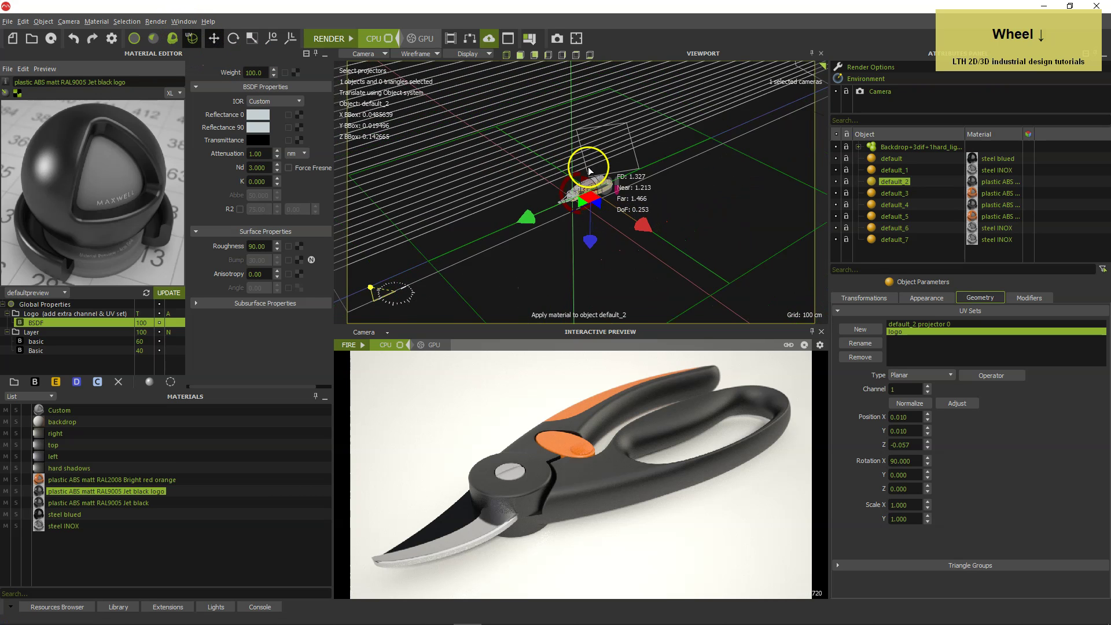
scroll(589, 169, down, 3)
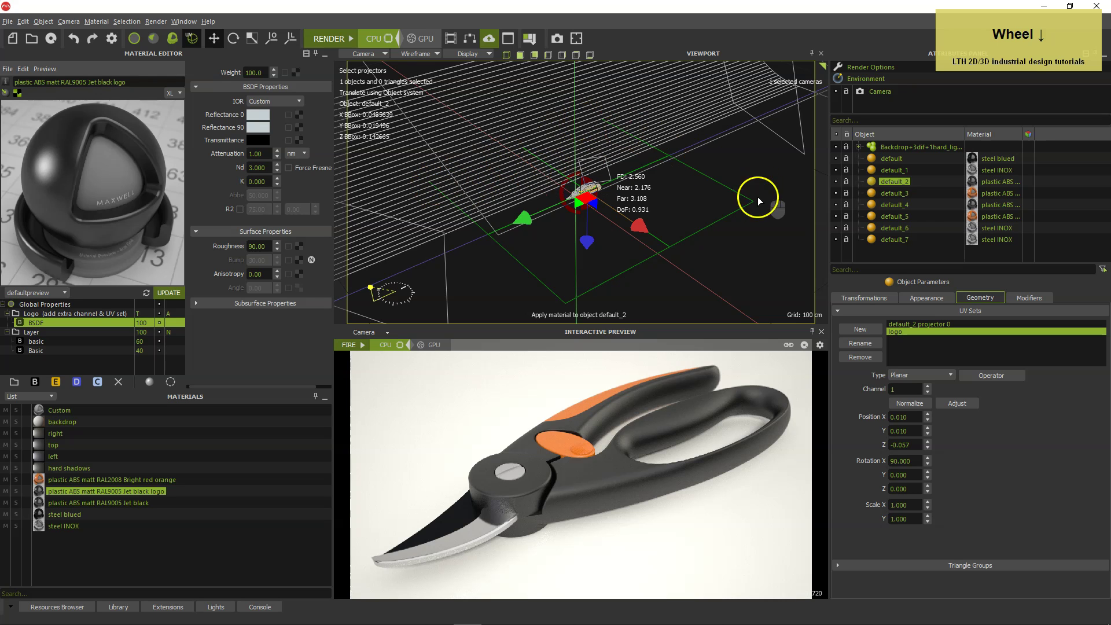
scroll(600, 217, up, 5)
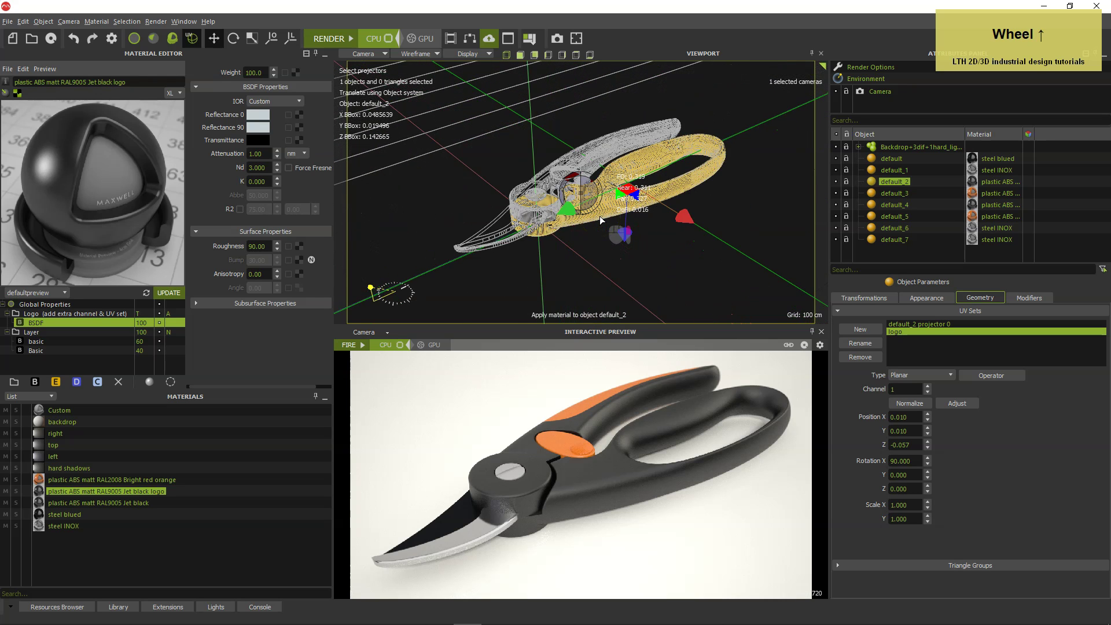
scroll(599, 217, up, 4)
alt+middle_drag(694, 217, 666, 203)
alt+drag(666, 202, 682, 245)
alt+middle_drag(682, 244, 683, 301)
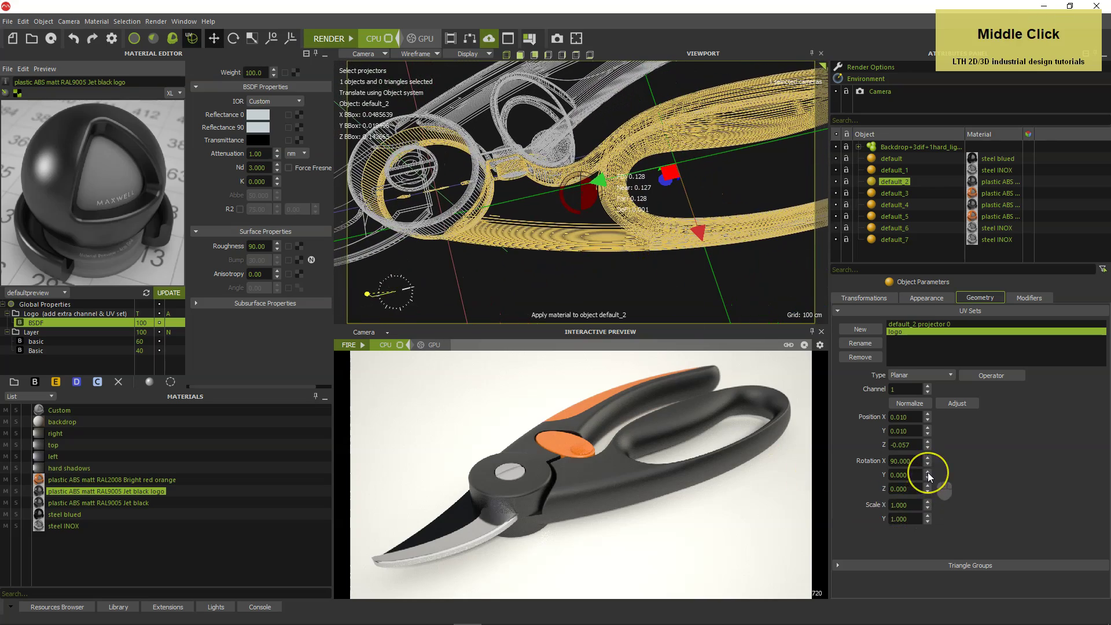
Switch to Photoshop, check the width, height and resolution of logo_FISKARS.png in Image Size, and return to Maxwell Studio
key(alt+Tab)
key(alt+Tab)
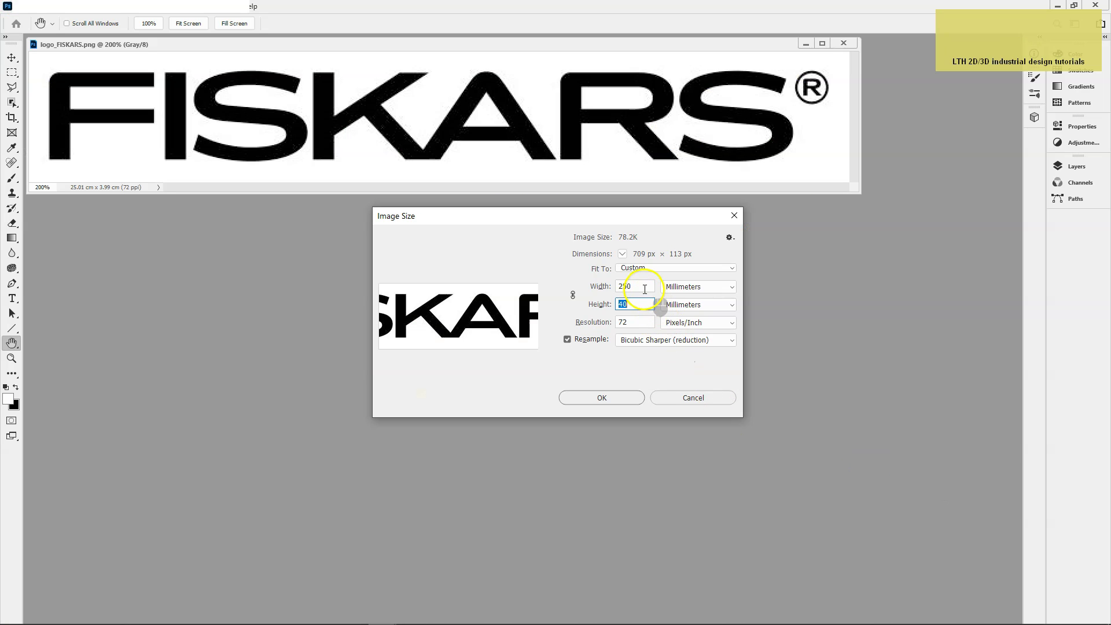
click(590, 286)
click(585, 306)
click(636, 322)
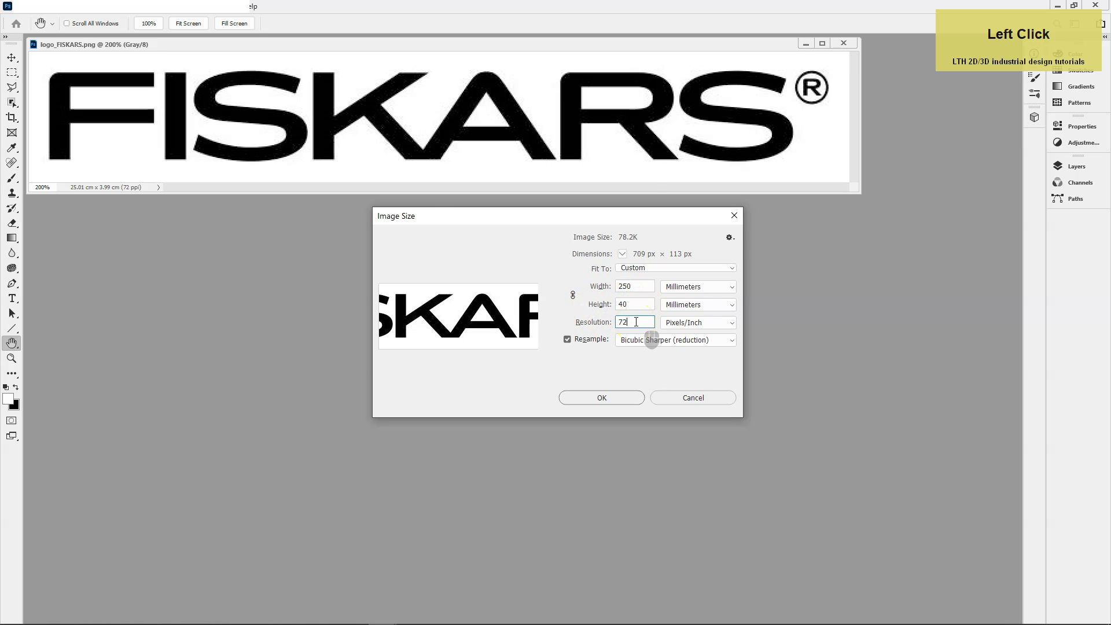
key(alt+Tab)
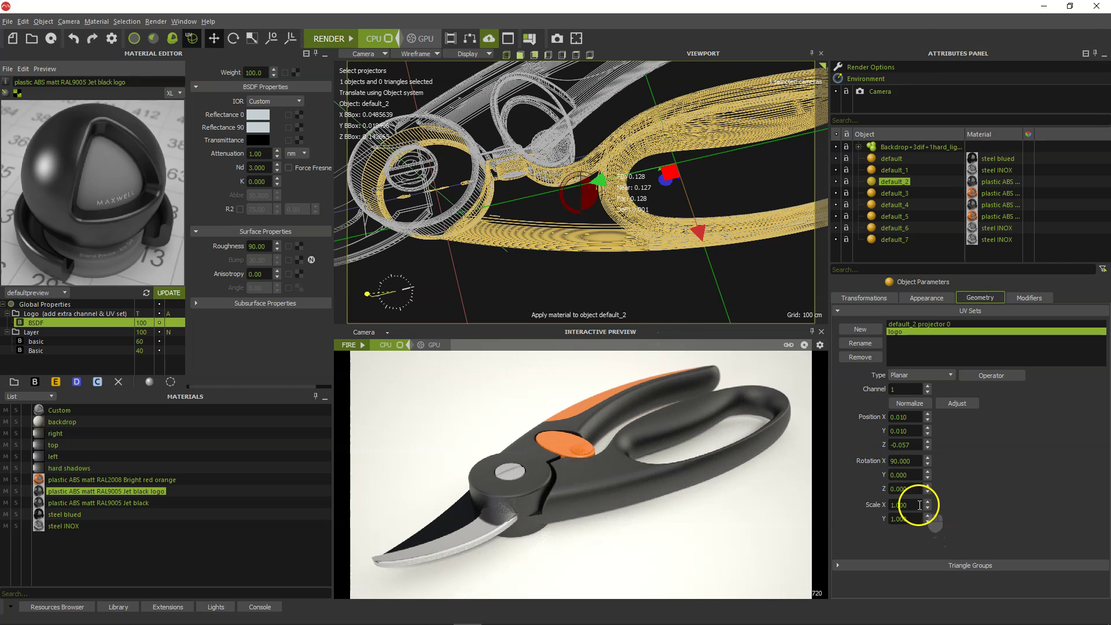
Set the scale of the logo UV projector on default_2 to X 0.025 and Y 0.004
click(884, 503)
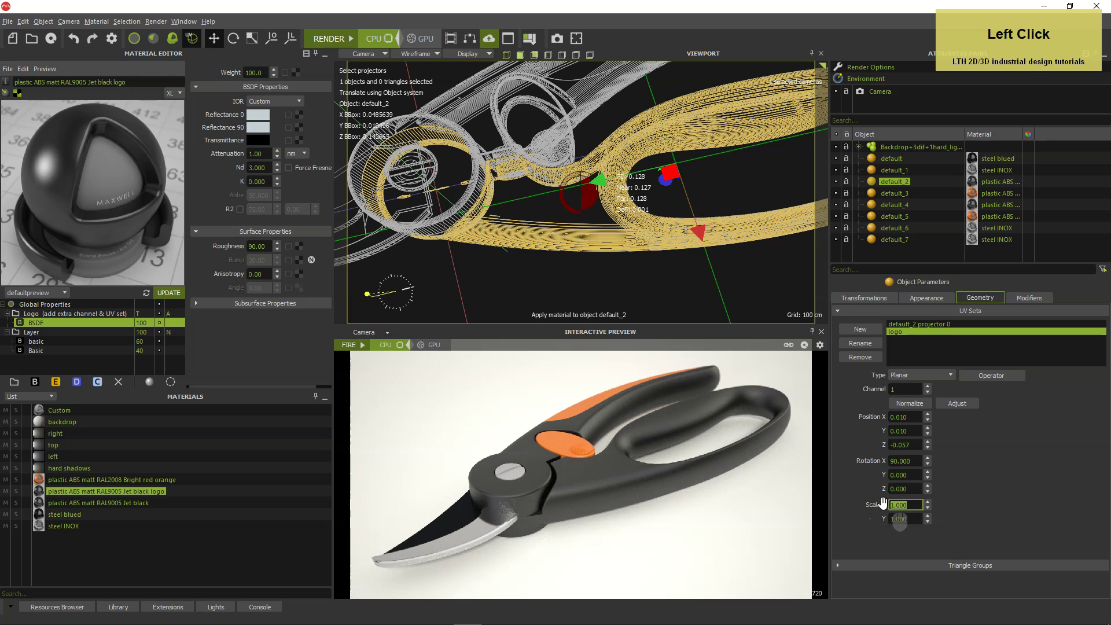
text(0.025)
key(Return)
drag(908, 519, 868, 521)
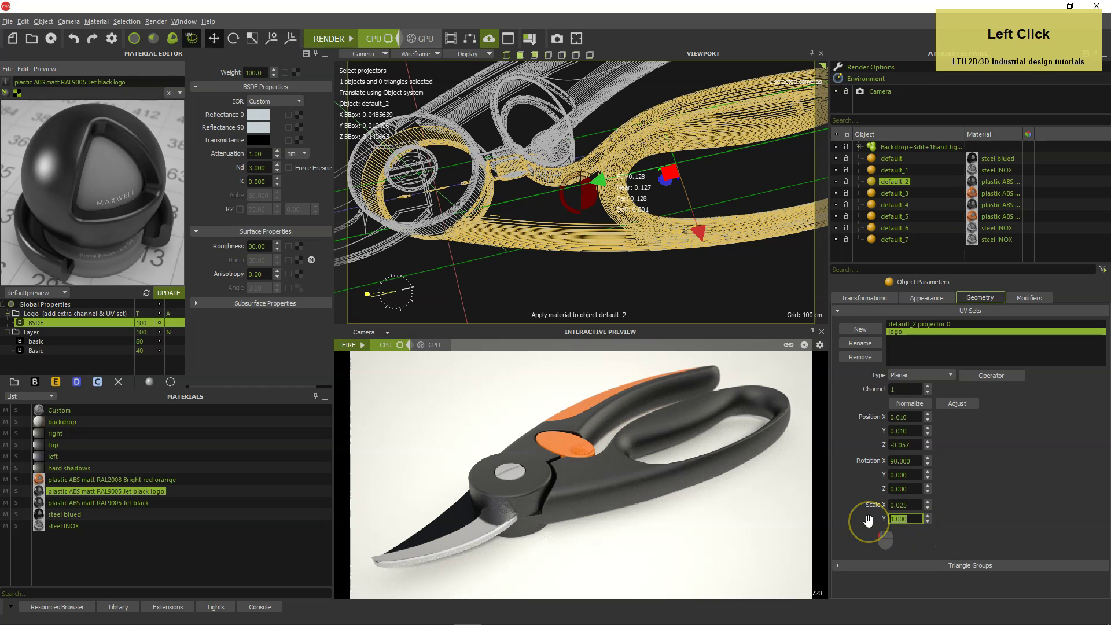
text(0,004)
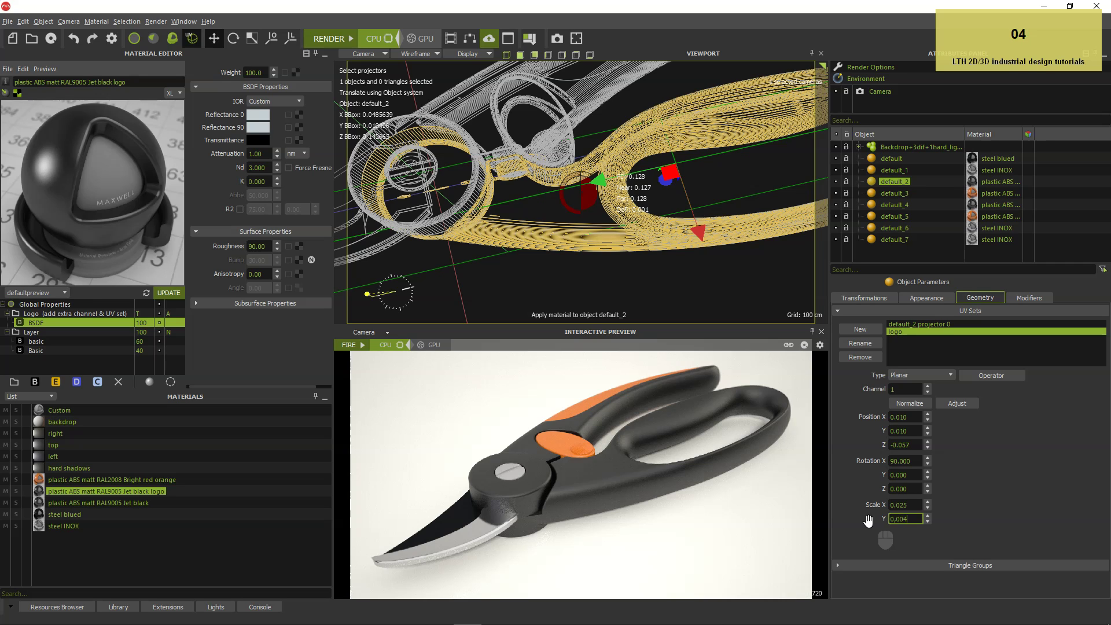
key(Return)
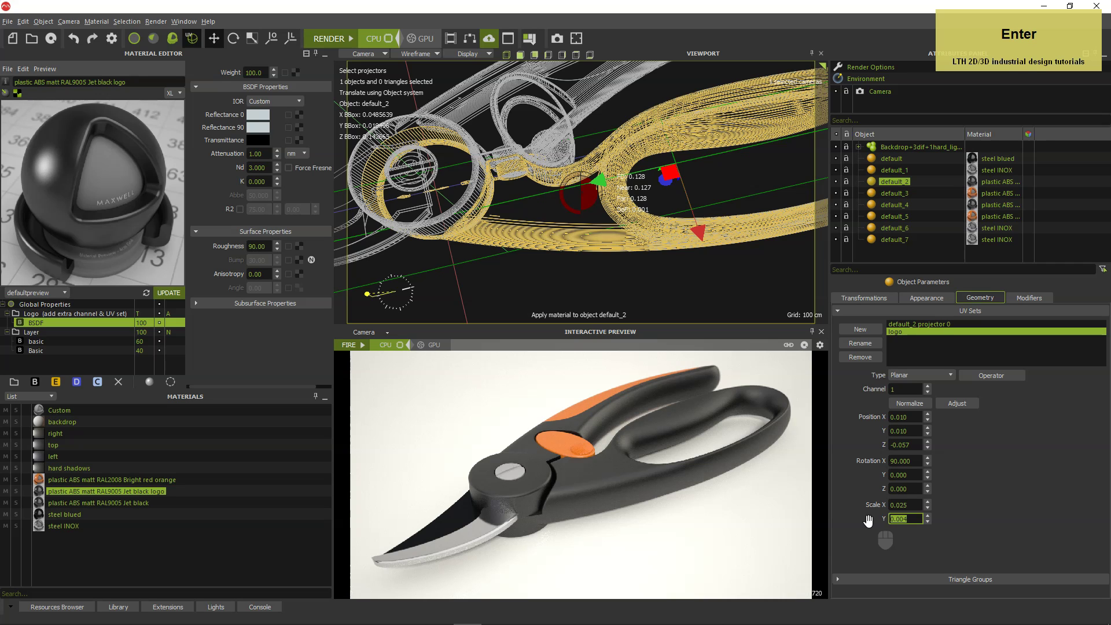
Set the logo projector's rotation to X -90 and Y 90
click(897, 461)
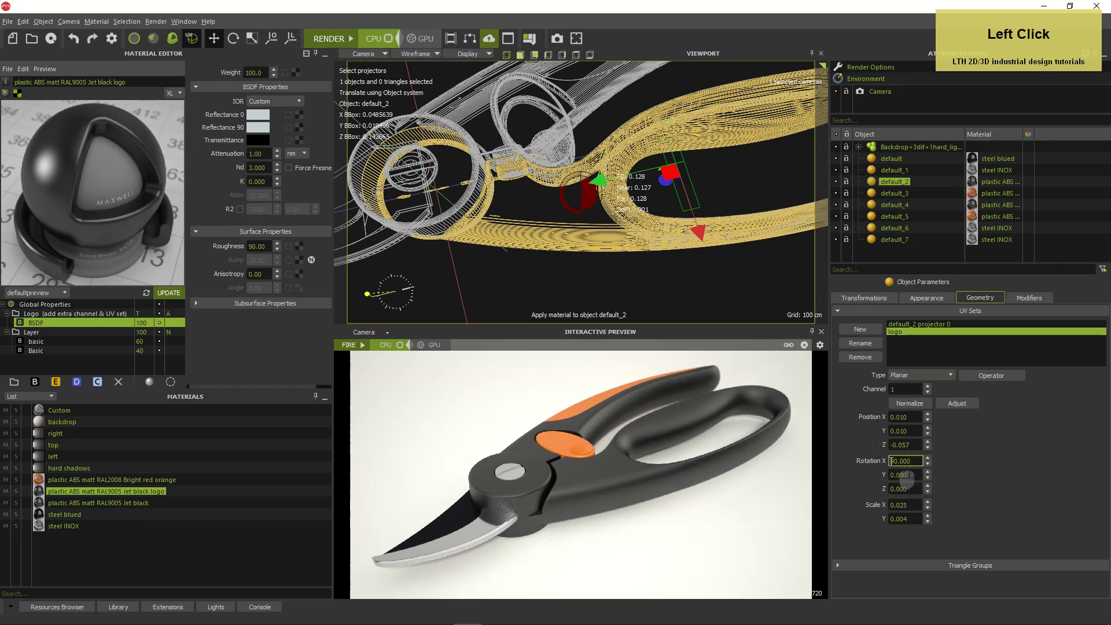
text(-)
click(892, 475)
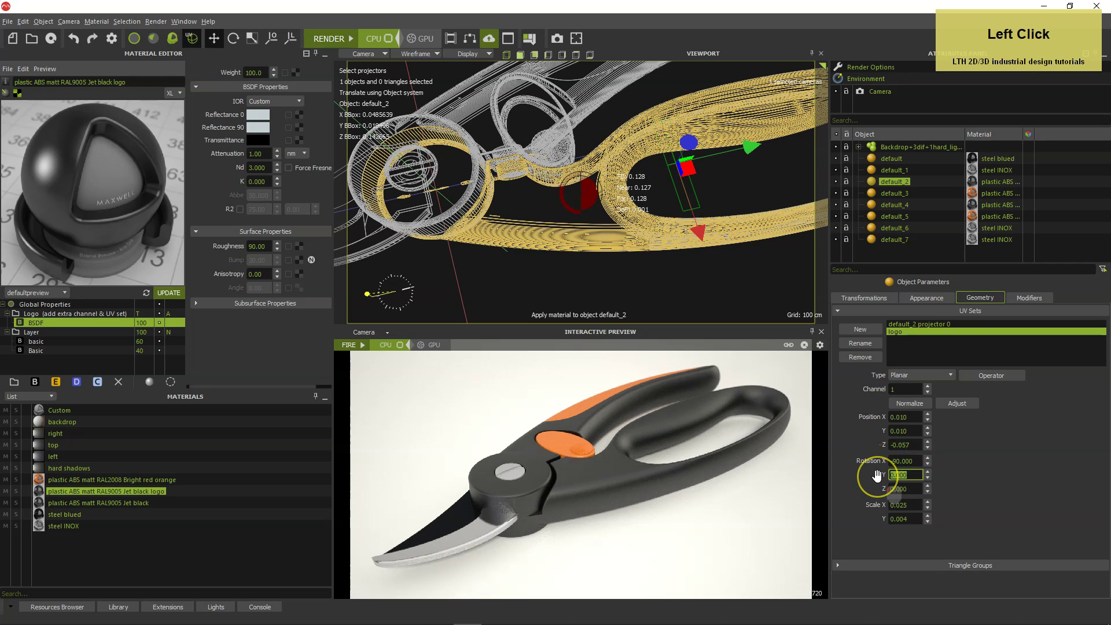
text(90)
key(Return)
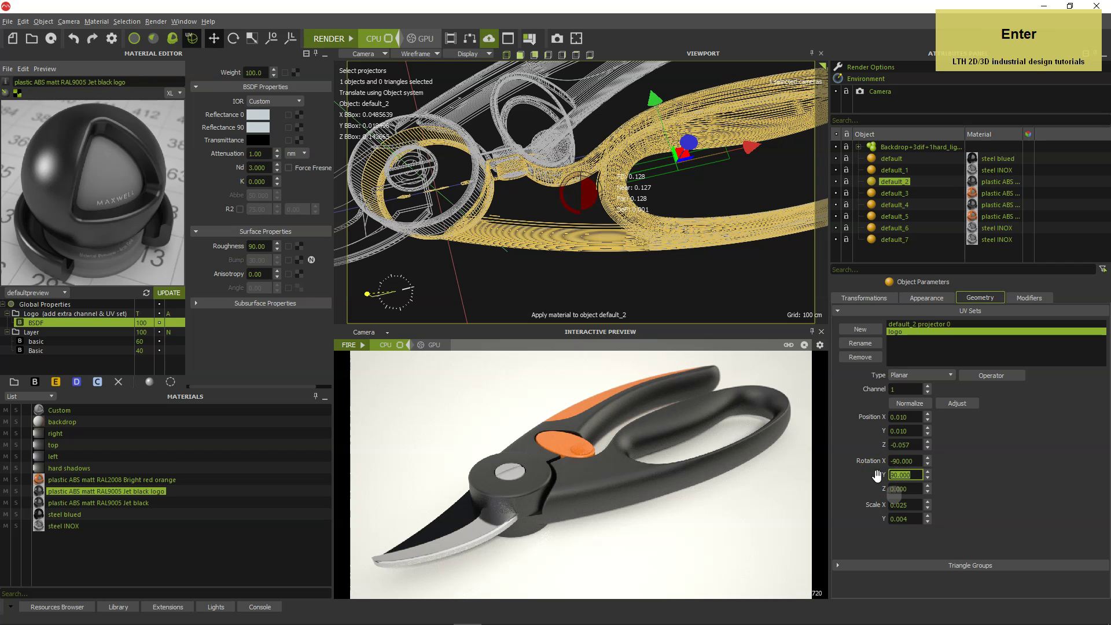
Move the logo projector onto the handle beside the orange button, to about Y 0.024 and Z -0.026, and display the viewport shaded
drag(677, 151, 689, 111)
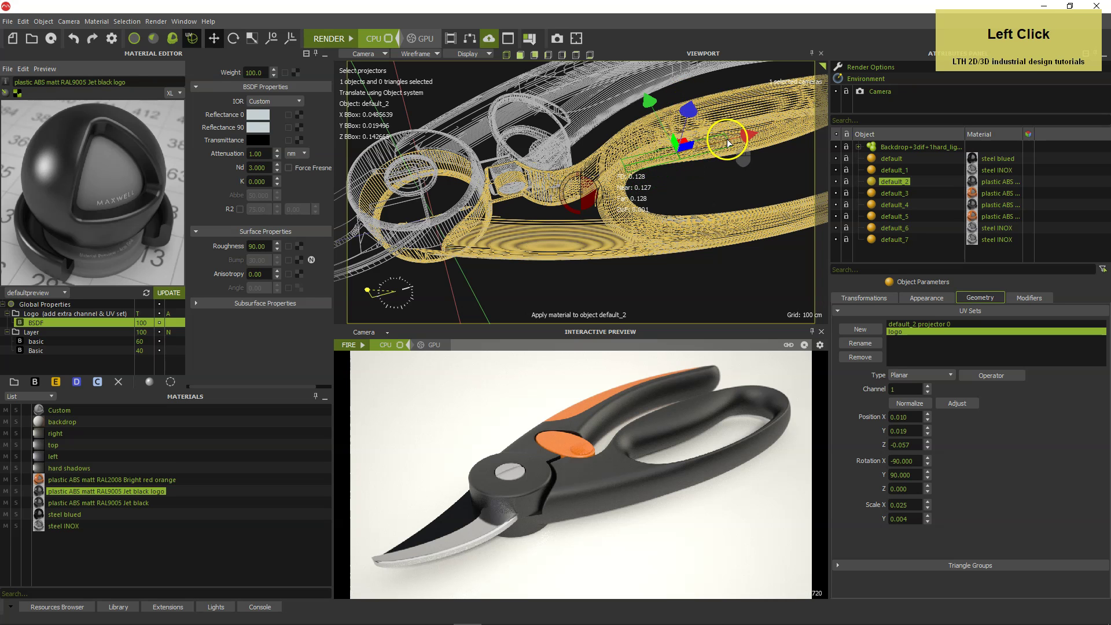
drag(745, 133, 545, 103)
click(433, 54)
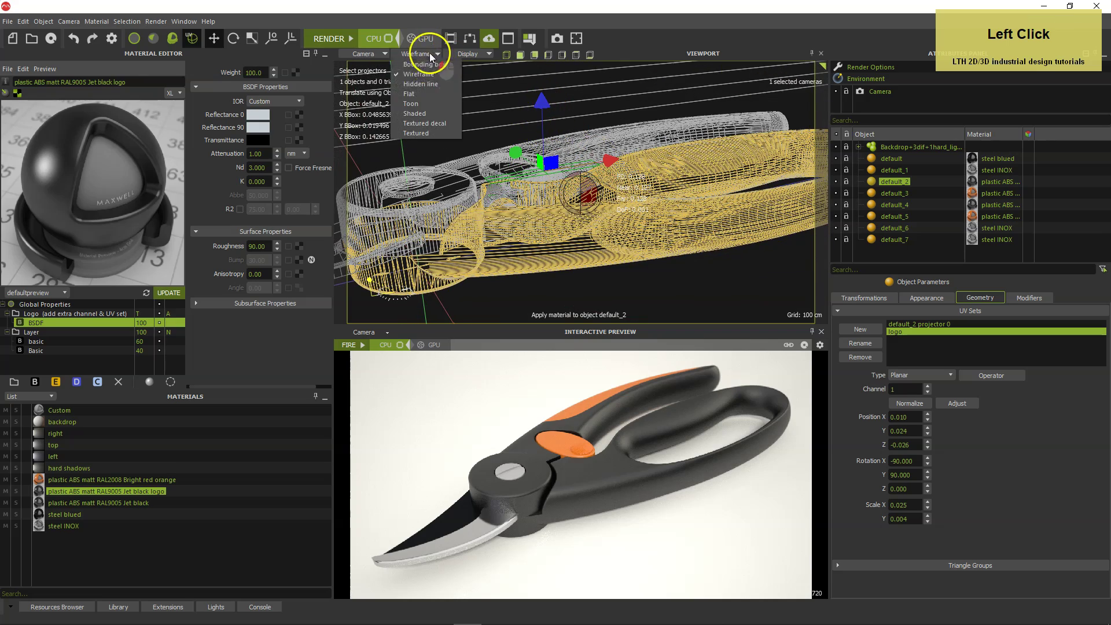
click(430, 111)
alt+drag(575, 186, 574, 213)
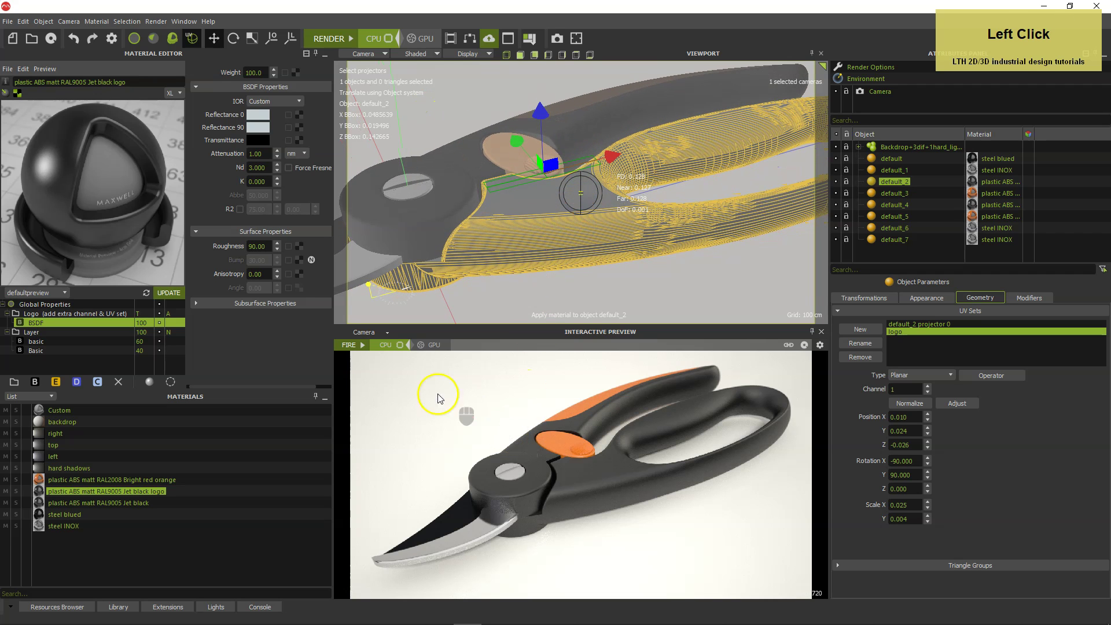
Start the interactive preview and shift the logo projector on the handle to about X 0.015 and Y 0.019
click(363, 345)
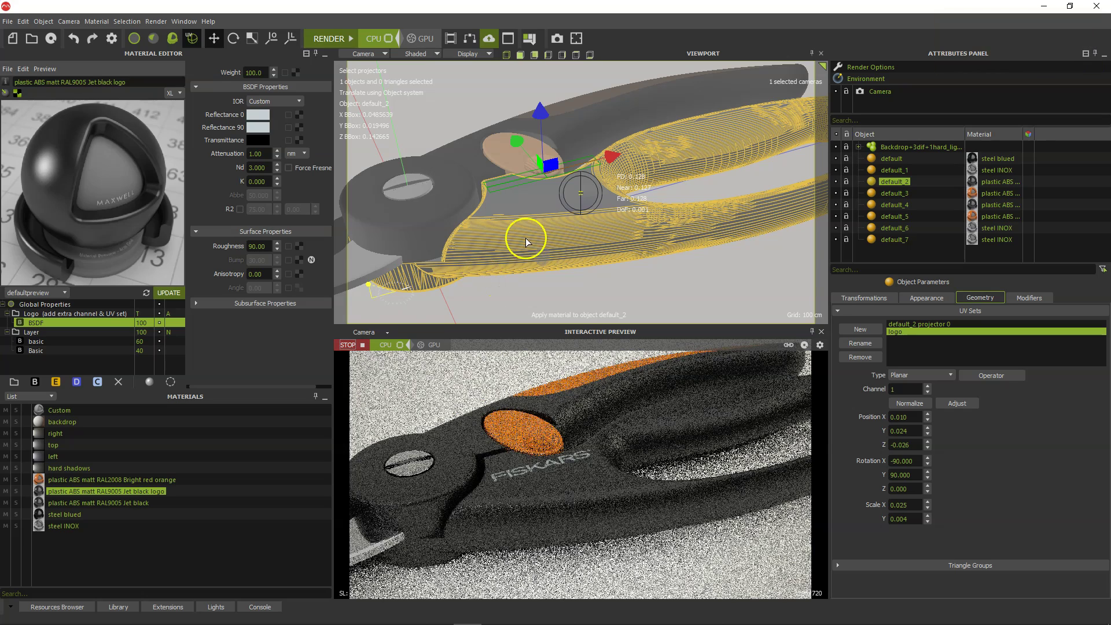
drag(517, 142, 555, 88)
alt+click(603, 204)
alt+drag(603, 204, 598, 149)
click(560, 70)
drag(561, 72, 560, 211)
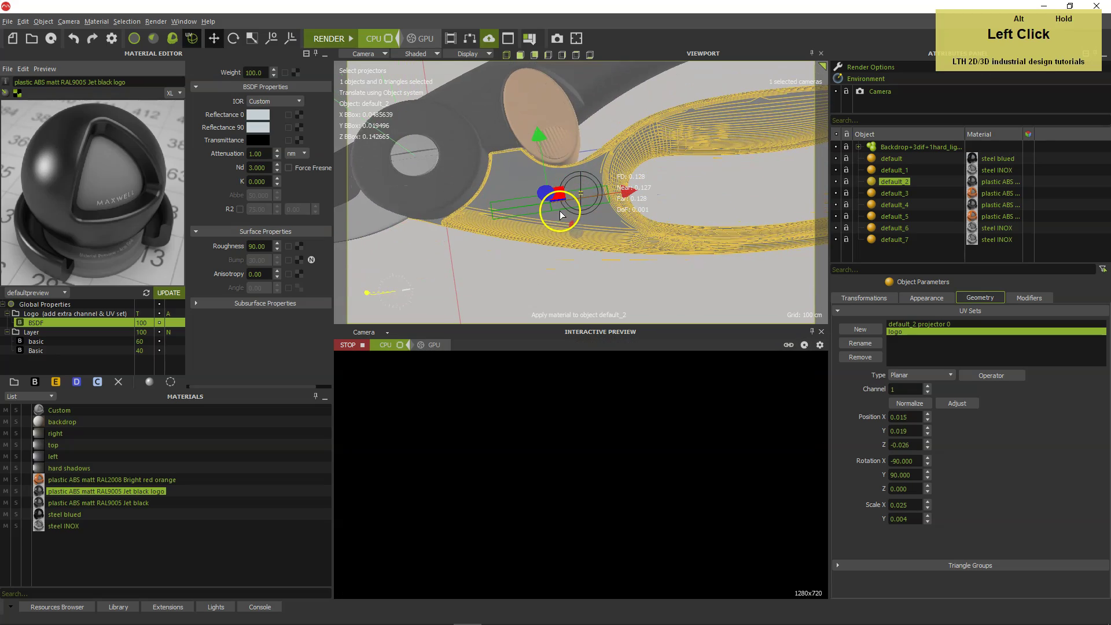
Bring the logo area of the handle into close camera view and auto-focus the camera on it
alt+right_drag(573, 228, 639, 198)
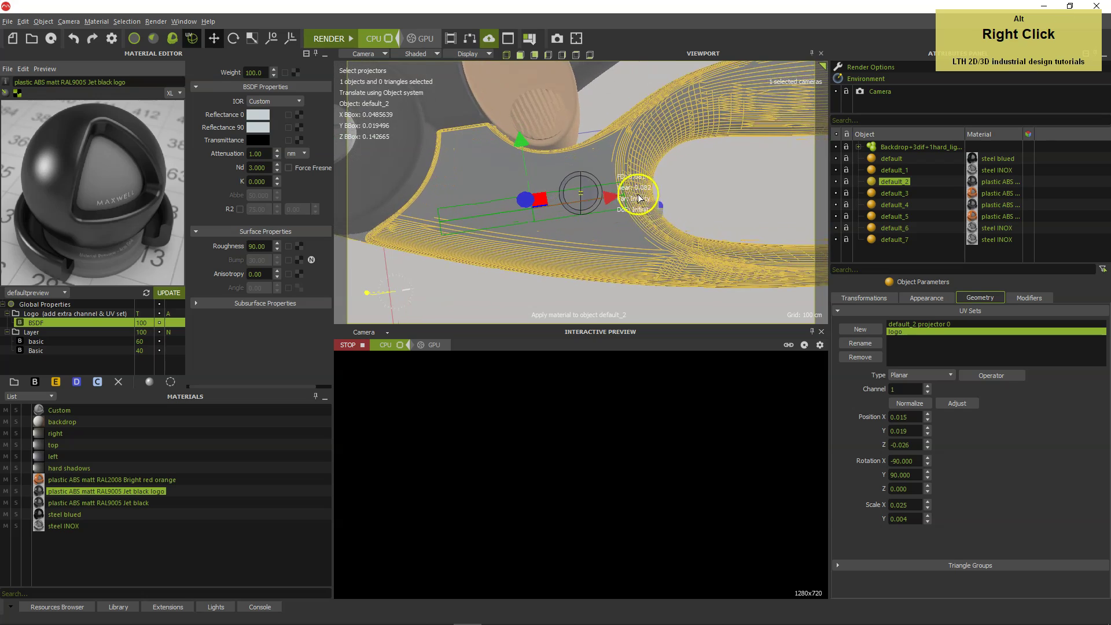
alt+middle_drag(638, 193, 636, 204)
right_click(640, 207)
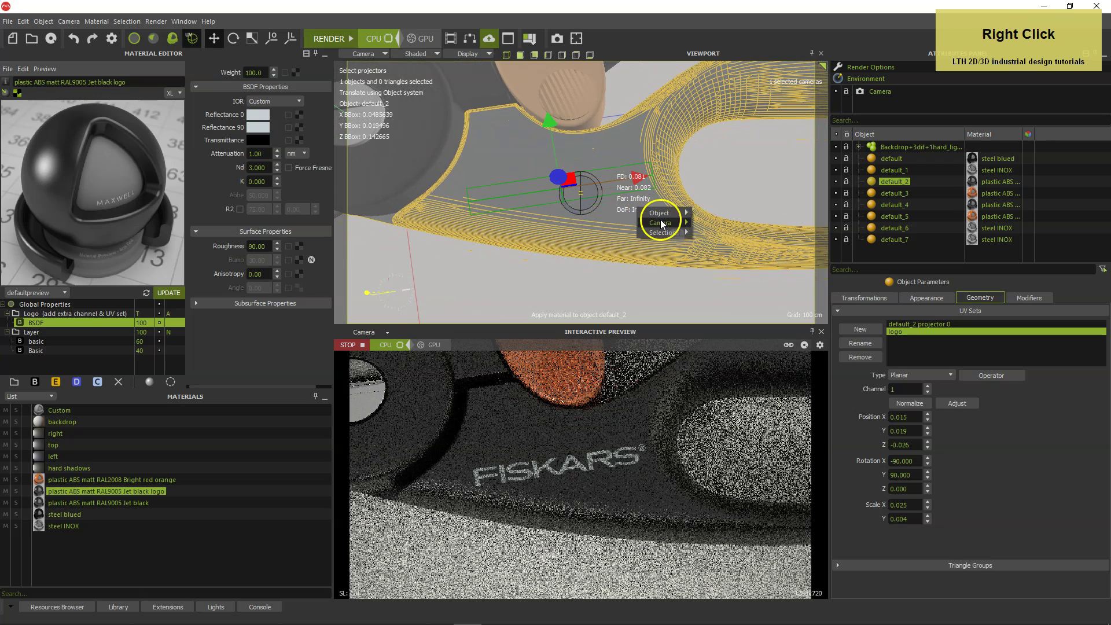
mouse_move(661, 224)
click(733, 254)
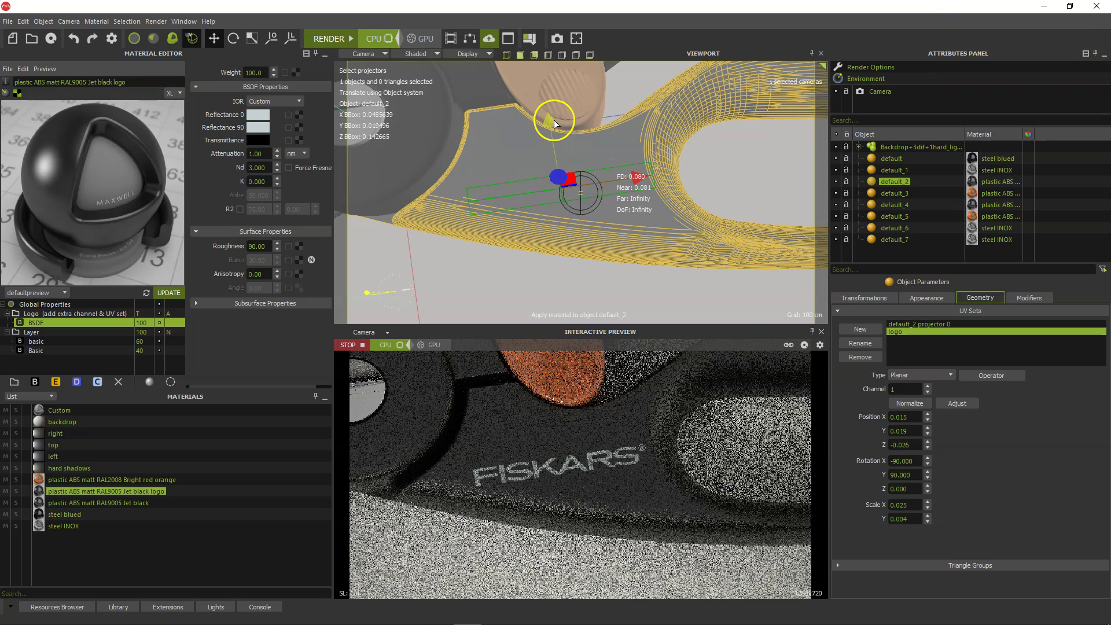
Nudge the logo projector to about X 0.014, then return to object selection mode and deselect default_2
drag(554, 120, 547, 116)
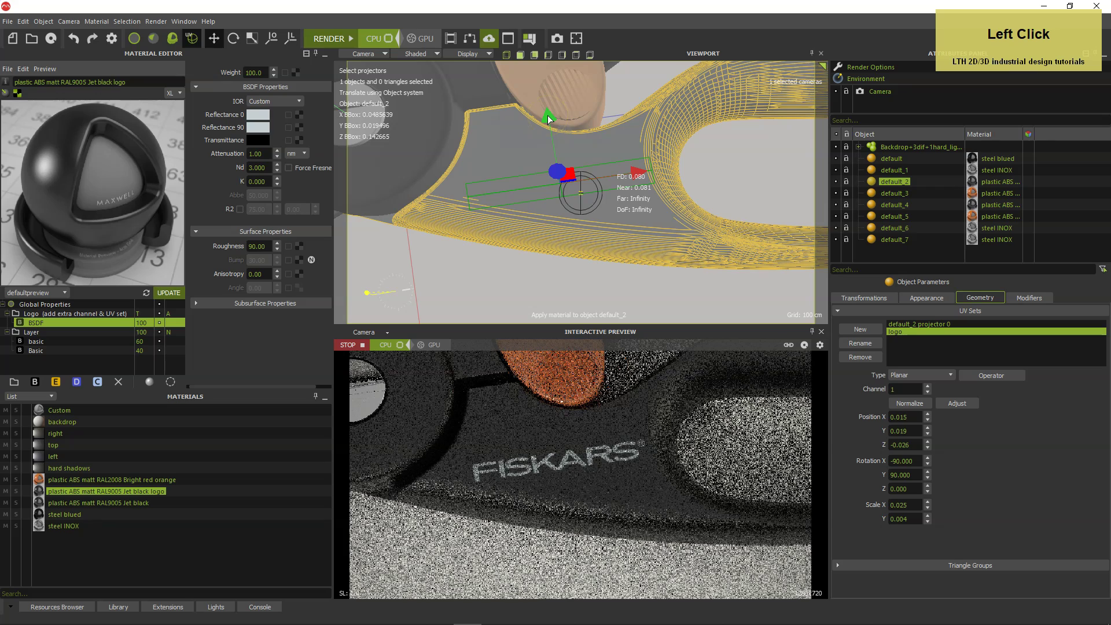
drag(678, 182, 683, 179)
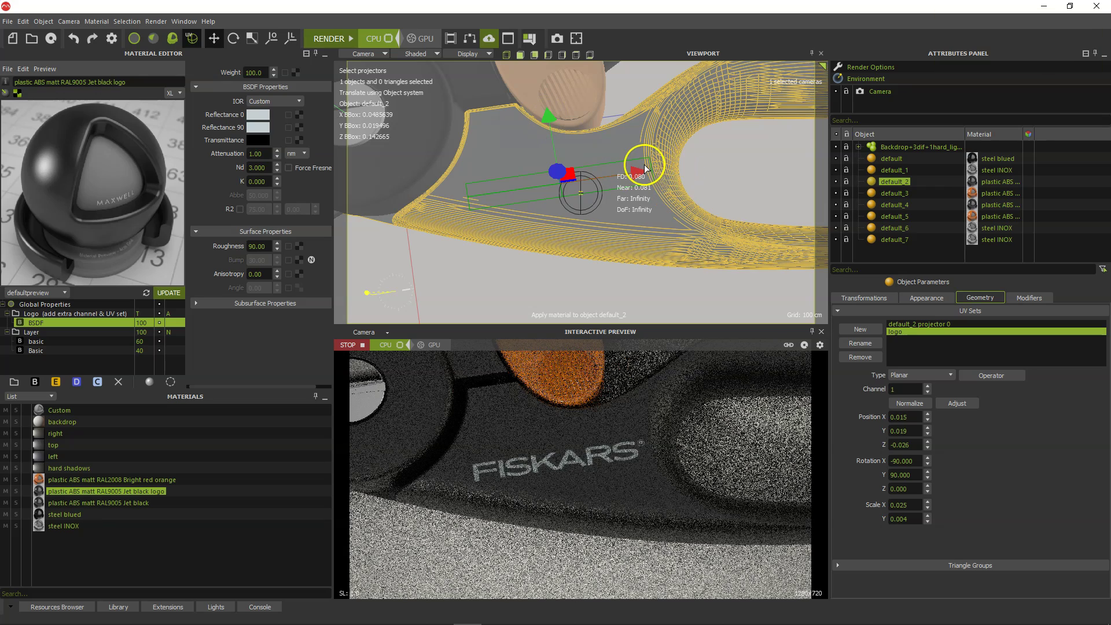
drag(553, 120, 553, 120)
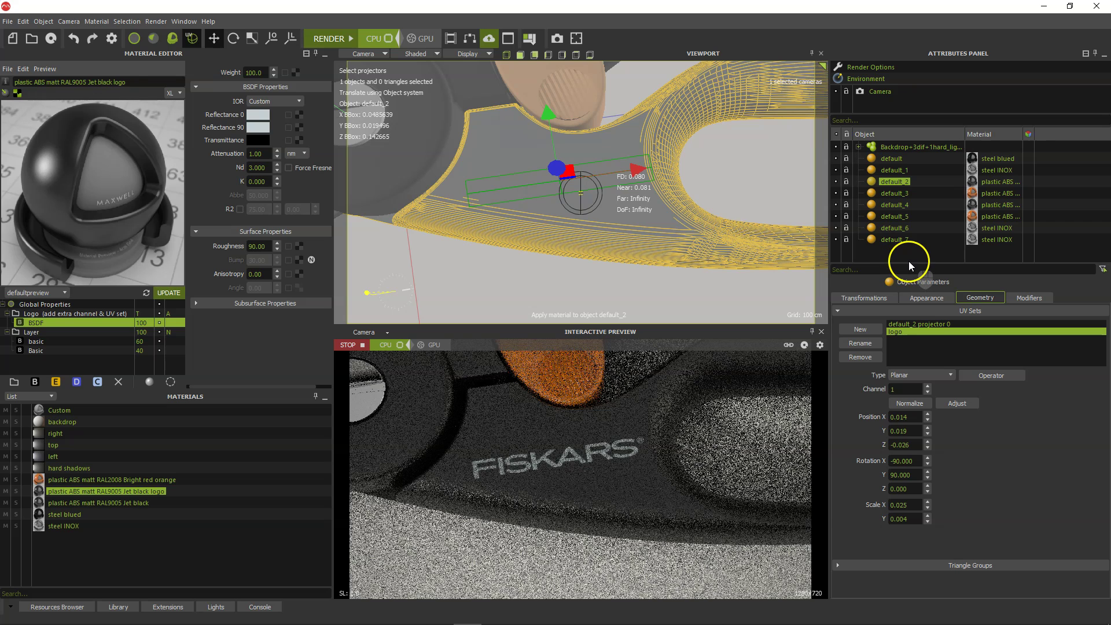
click(135, 39)
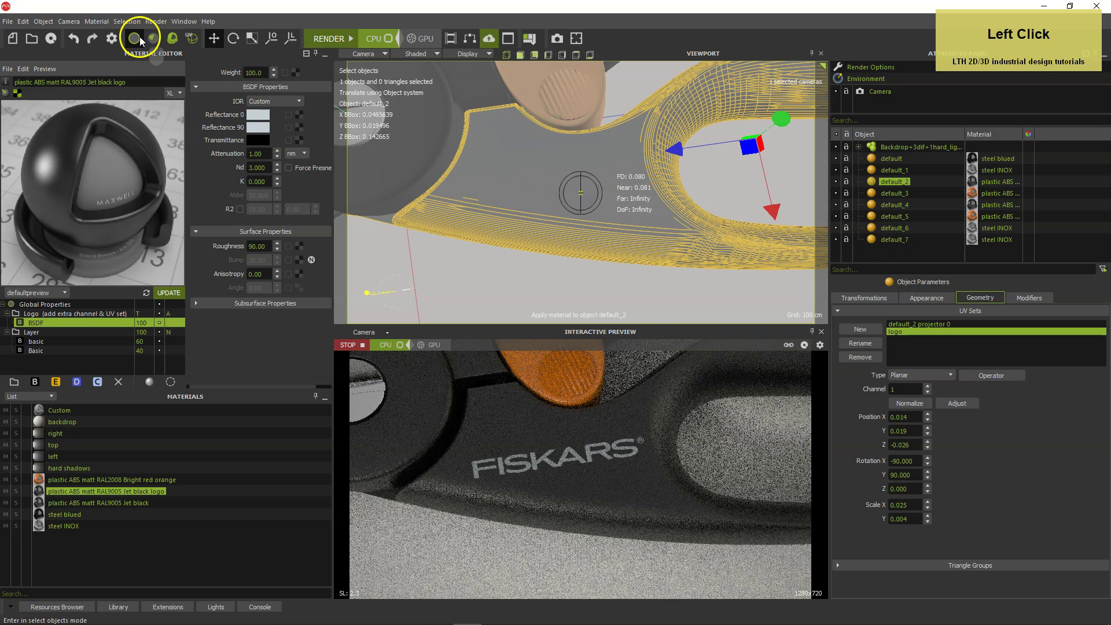
click(839, 252)
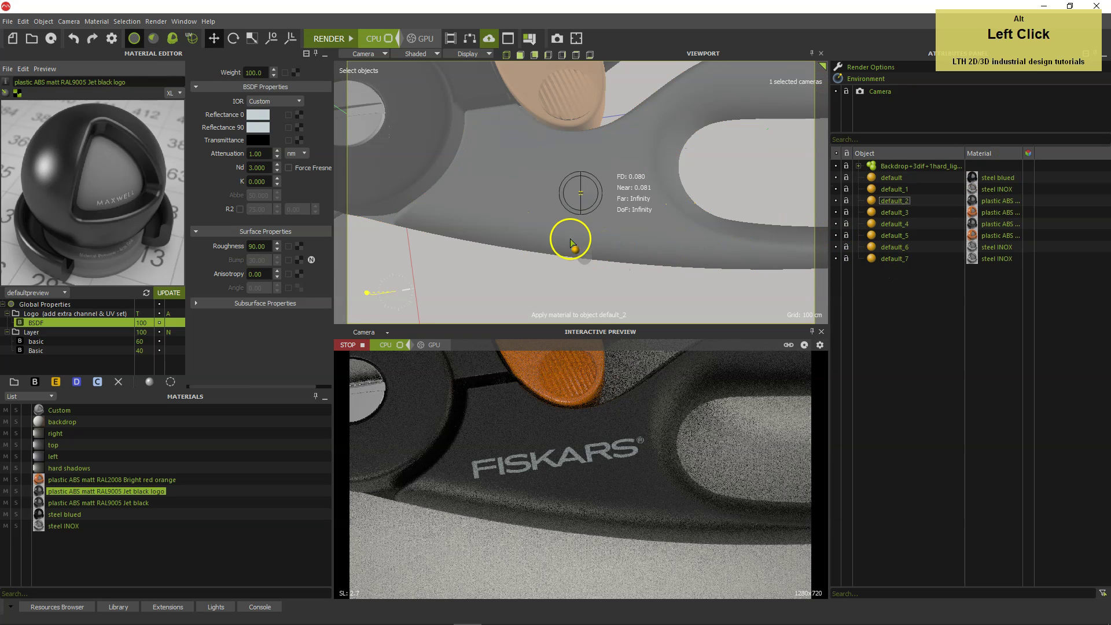
Reframe the camera so the whole pair of shears fits the image at an angle with the logo facing the viewer
alt+drag(570, 241, 596, 210)
alt+right_drag(596, 209, 546, 258)
mouse_move(546, 258)
alt+mouse_down()
mouse_move(523, 259)
mouse_move(533, 253)
alt+mouse_up()
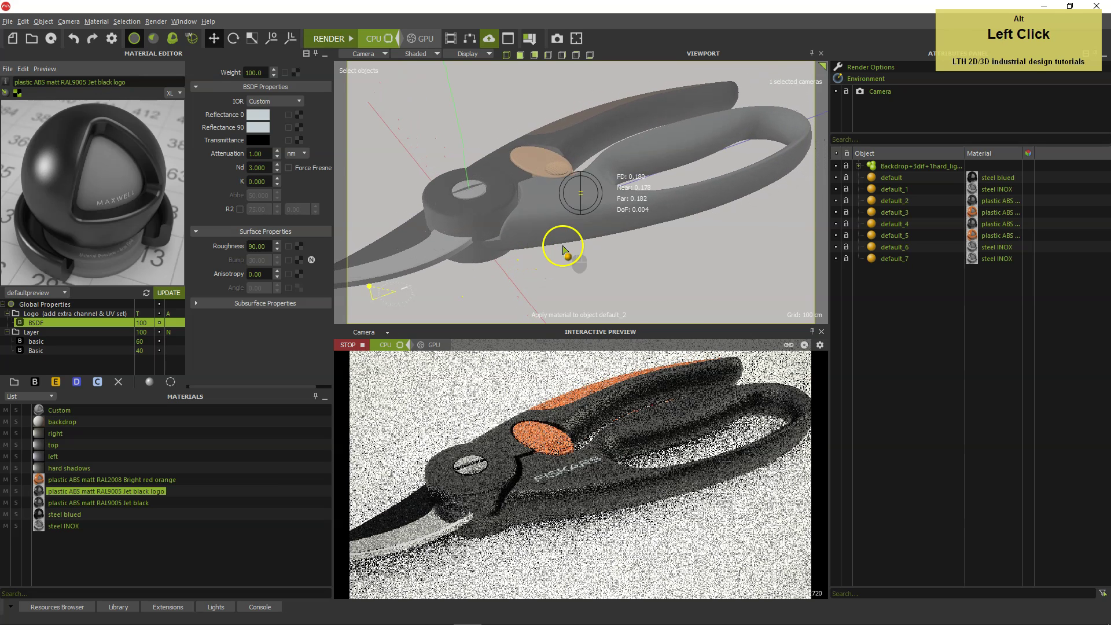
alt+right_drag(564, 252, 551, 254)
alt+middle_drag(551, 254, 554, 255)
alt+right_drag(554, 255, 557, 257)
alt+click(556, 257)
alt+drag(557, 256, 559, 261)
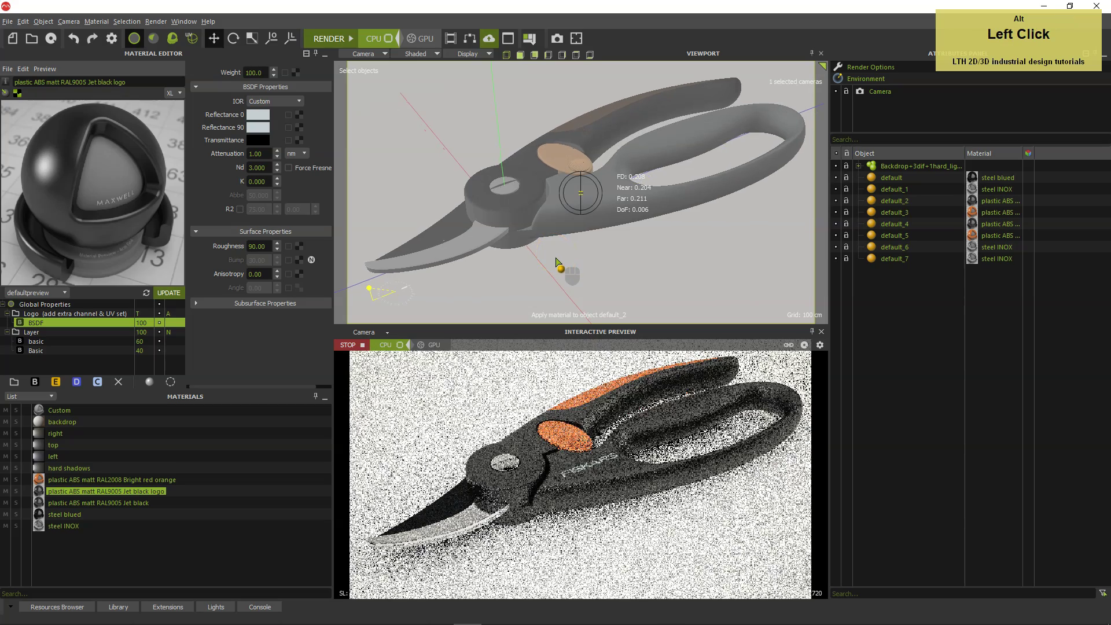
alt+middle_drag(564, 261, 565, 260)
middle_click(590, 199)
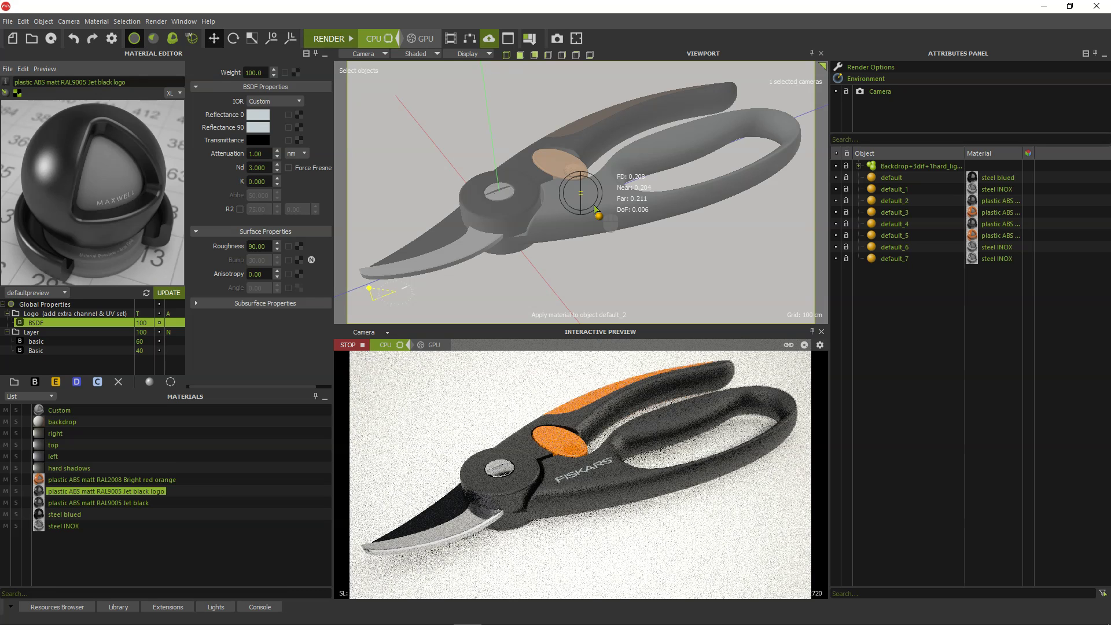
Auto-focus the camera on the reframed shears and stop the interactive preview
right_click(595, 206)
mouse_move(622, 221)
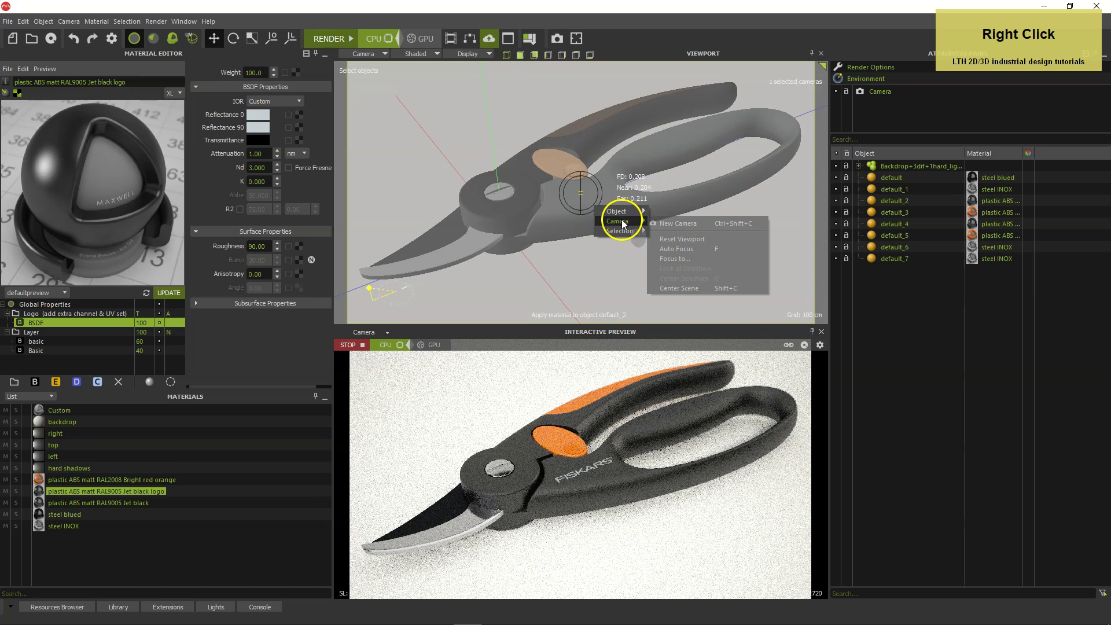
click(700, 248)
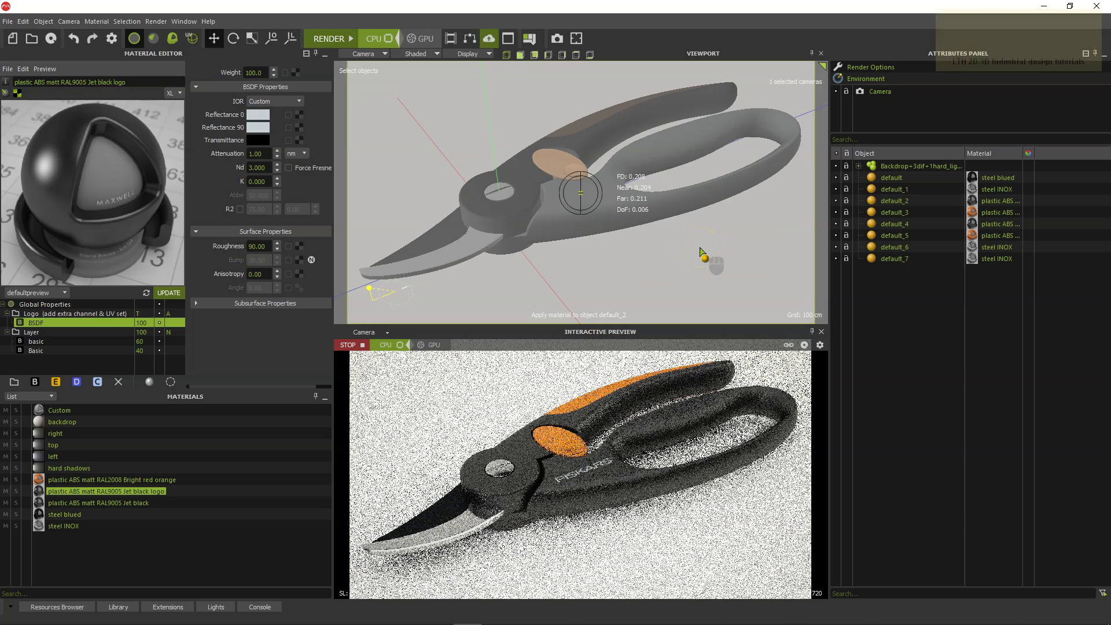
click(566, 297)
click(363, 346)
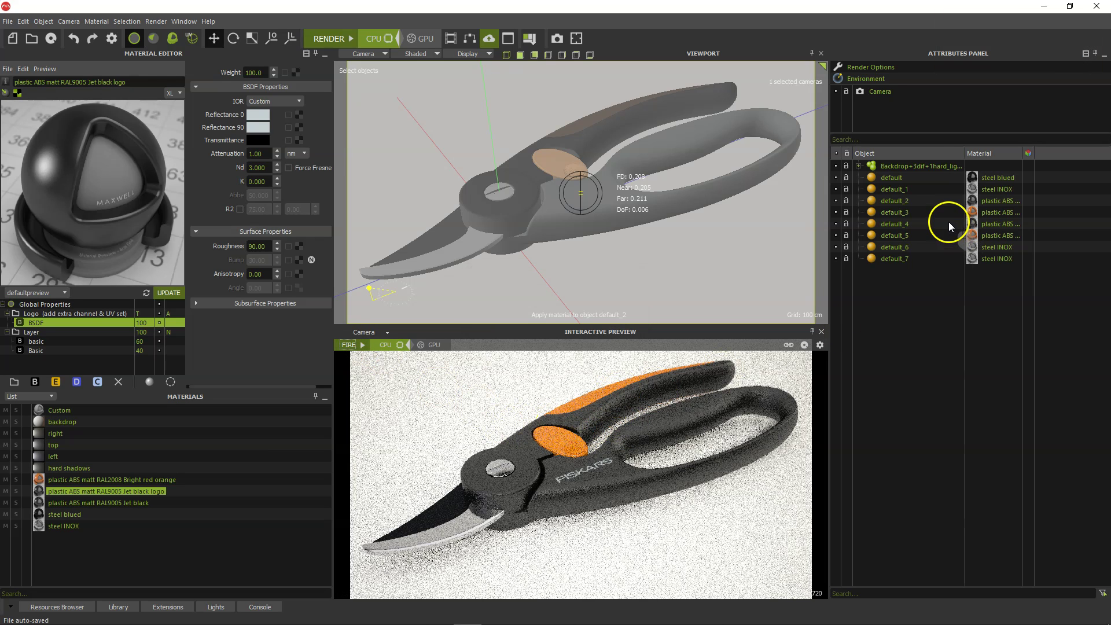
Set the render time limit to 30 min, sampling level to 15, Multilight to Intensity and priority to Normal, and save the scene
click(890, 66)
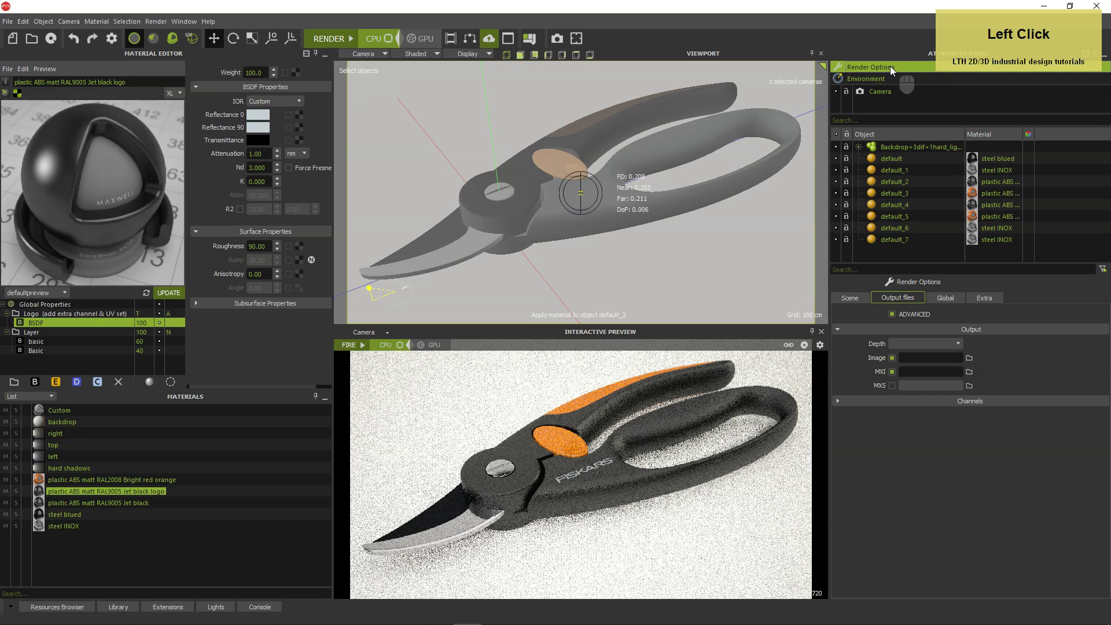
click(846, 295)
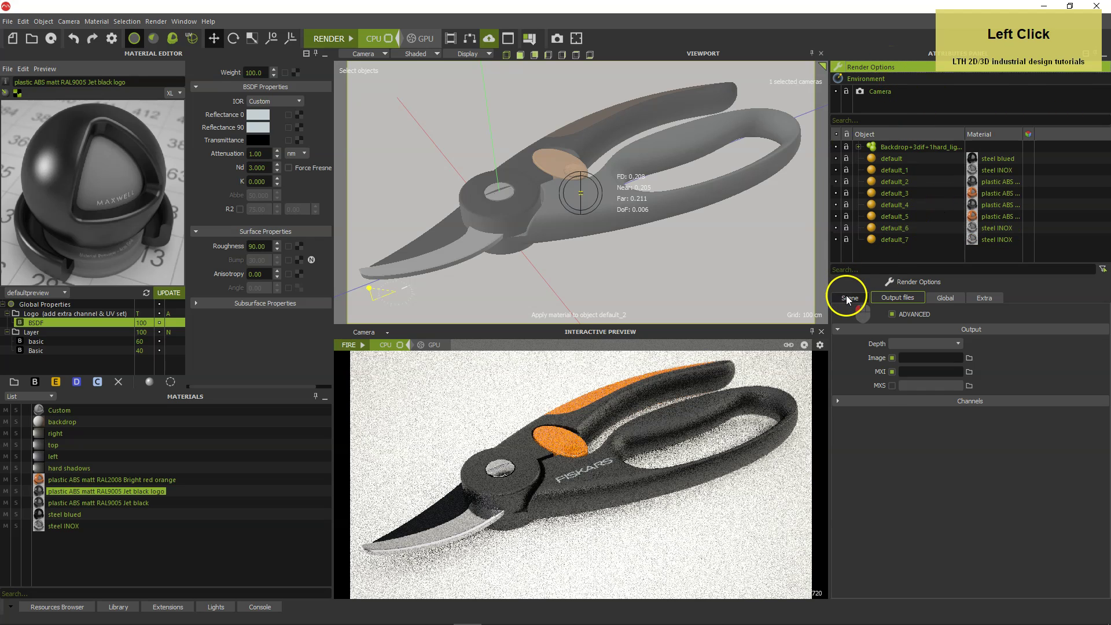
drag(915, 342, 881, 345)
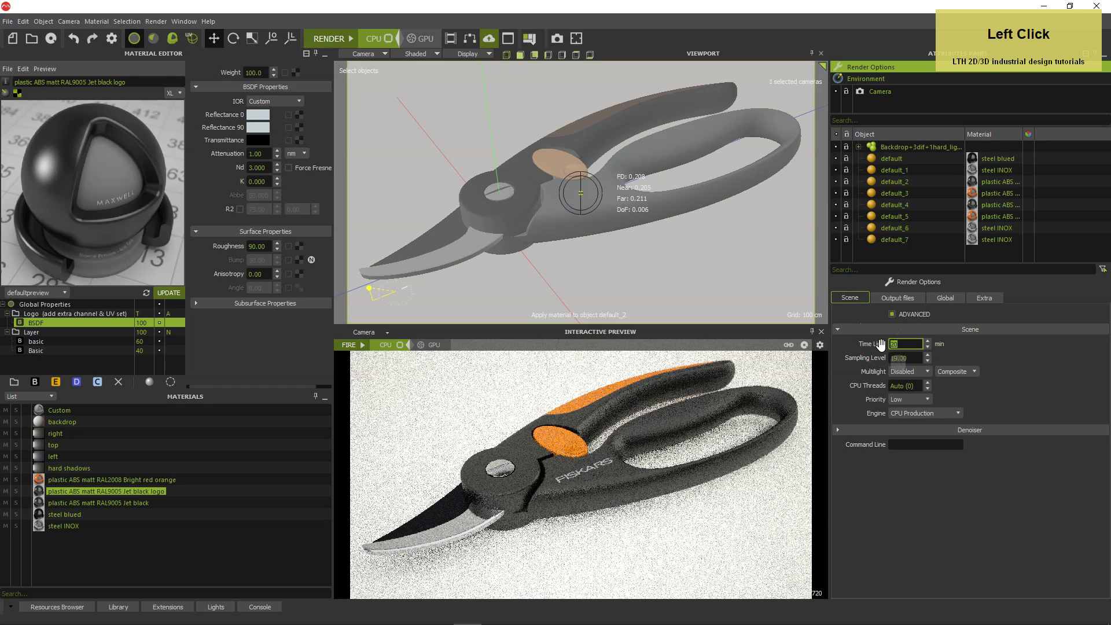
text(3)
drag(912, 357, 883, 358)
text(15)
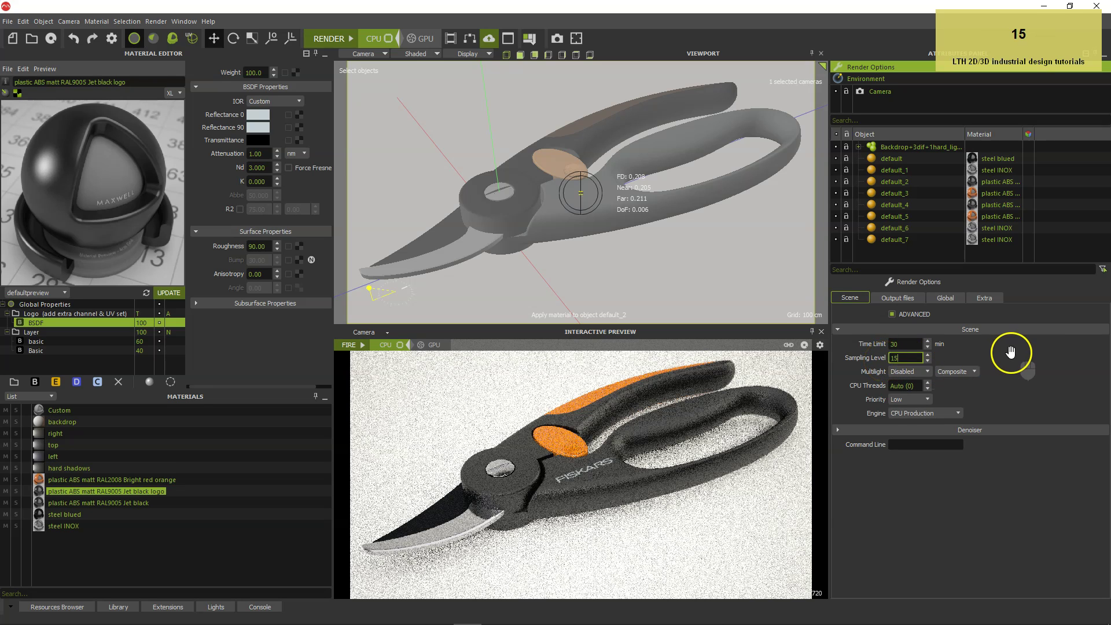
click(906, 371)
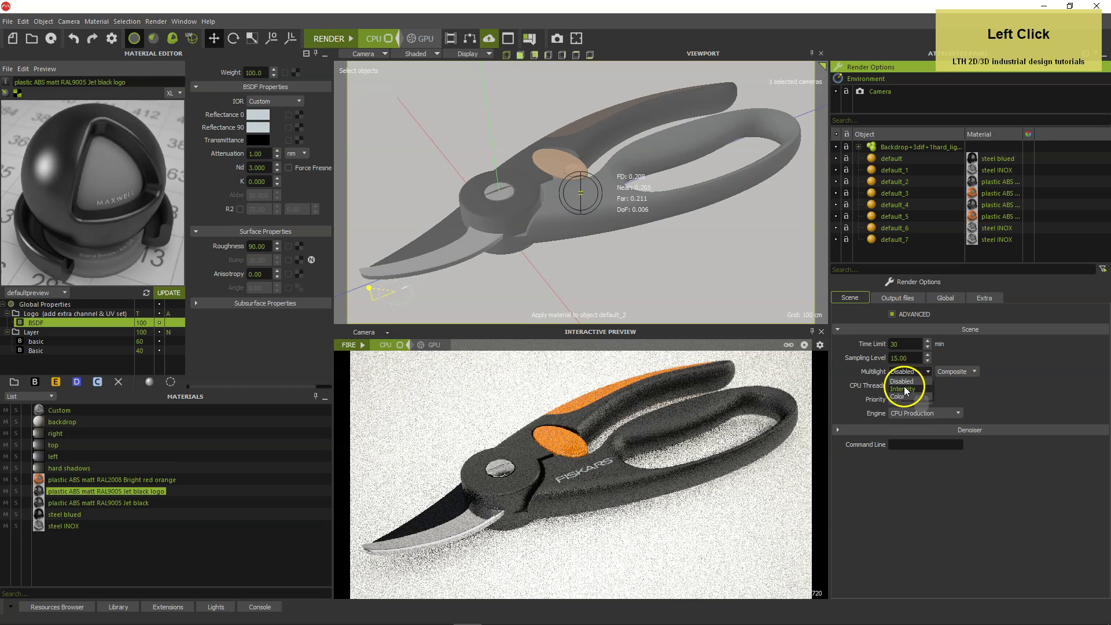
click(908, 389)
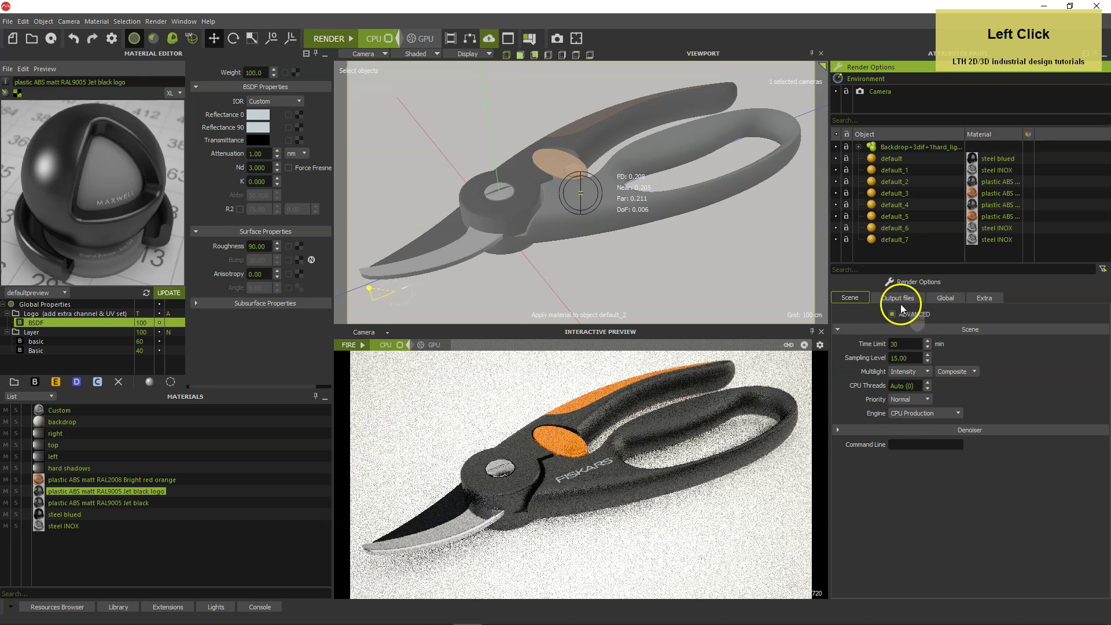
key(ctrl+s)
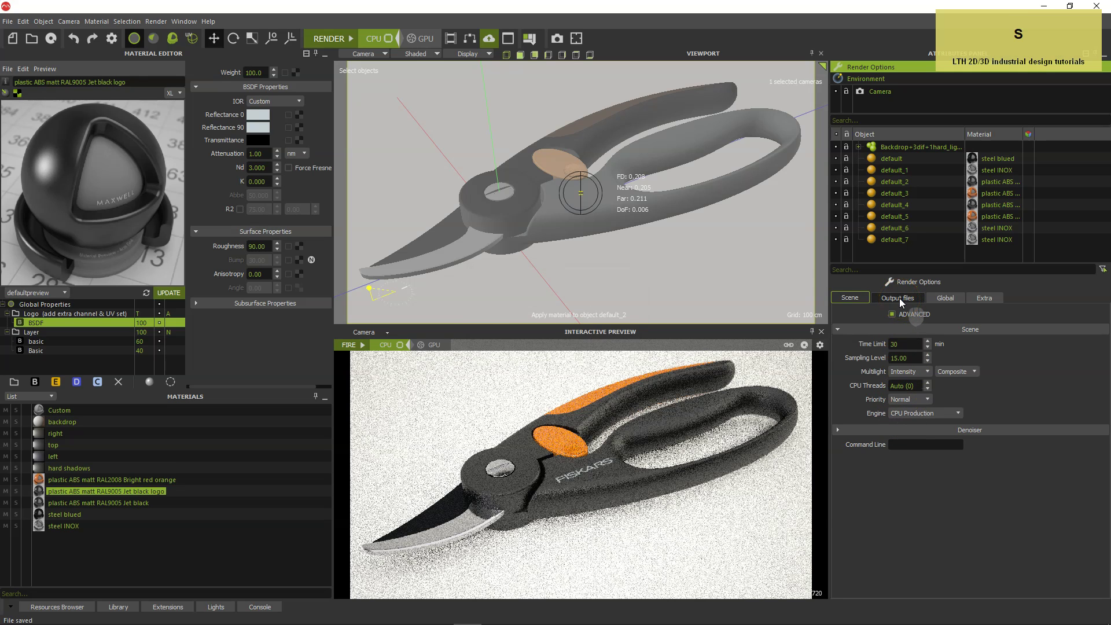
Set the render's image output to a file named tool in the Tool folder
click(899, 297)
click(970, 358)
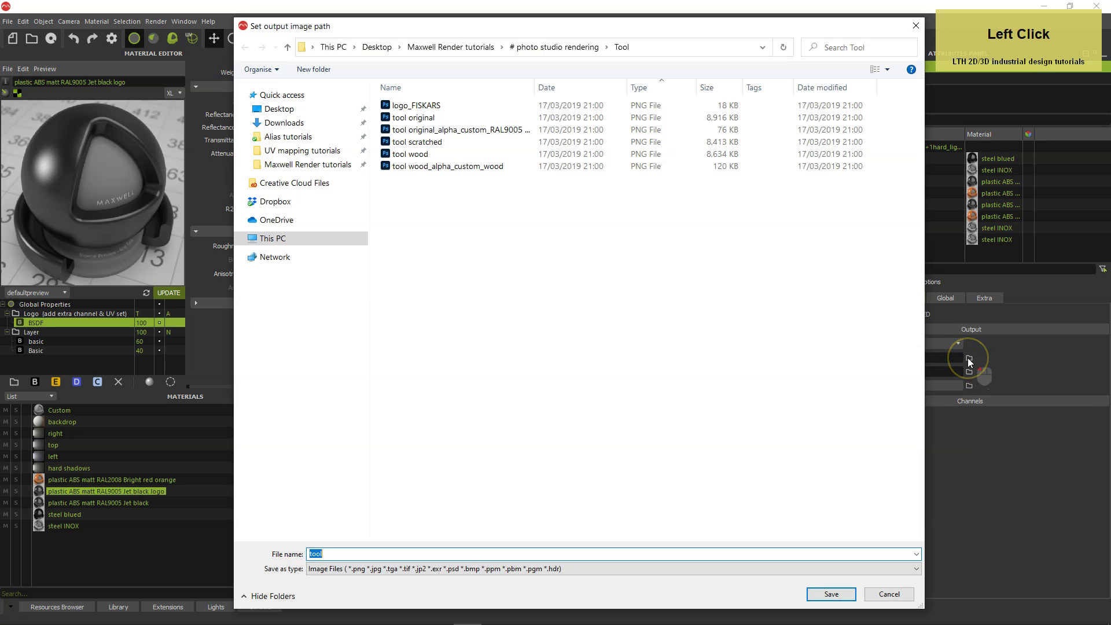
text(t)
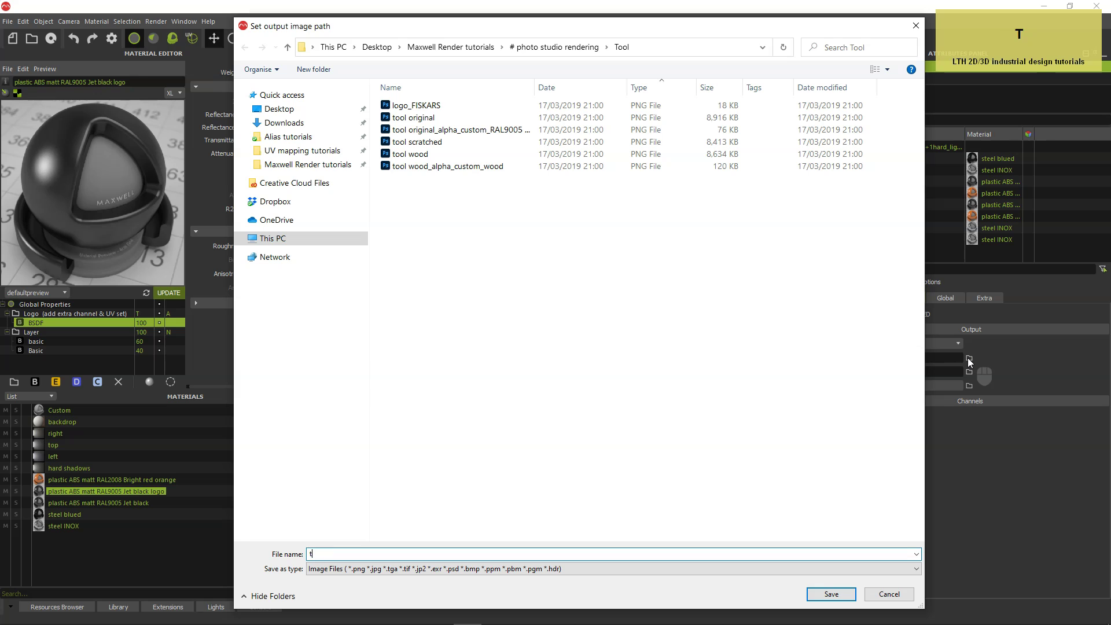
text(ool)
key(Tab)
key(Return)
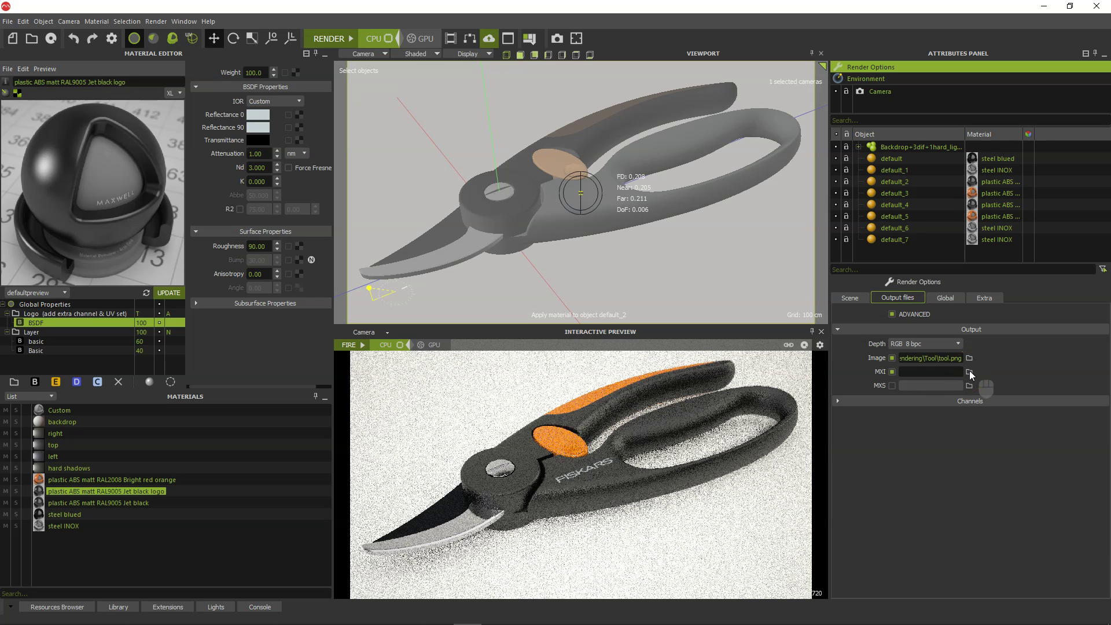
Set the MXI output to a file named tool in the Tool folder and save the scene
click(970, 372)
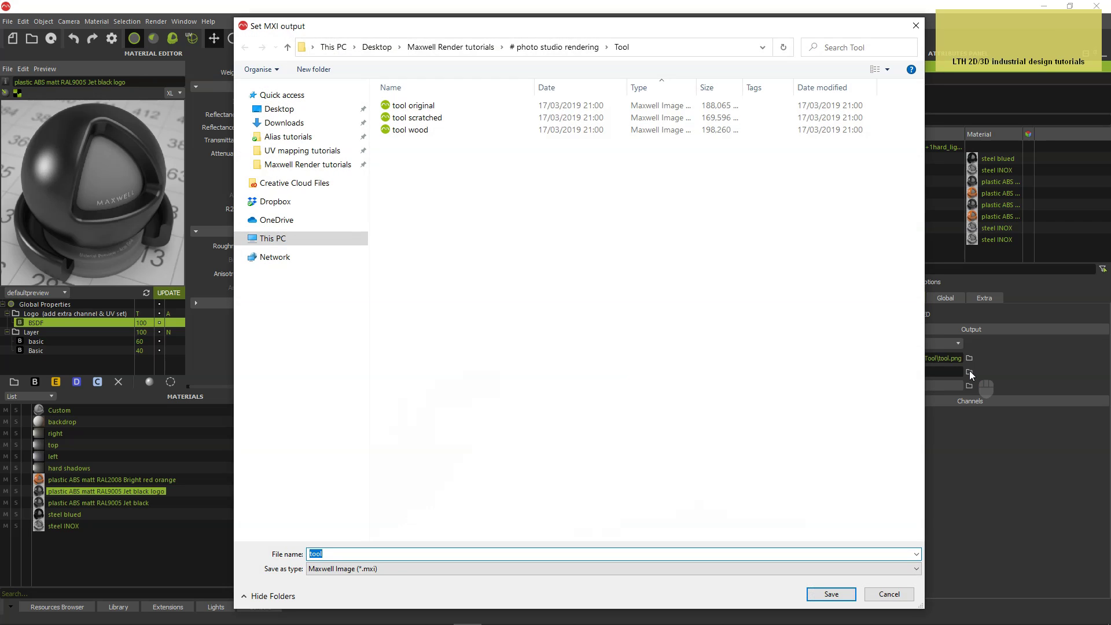
text(tool)
key(Tab)
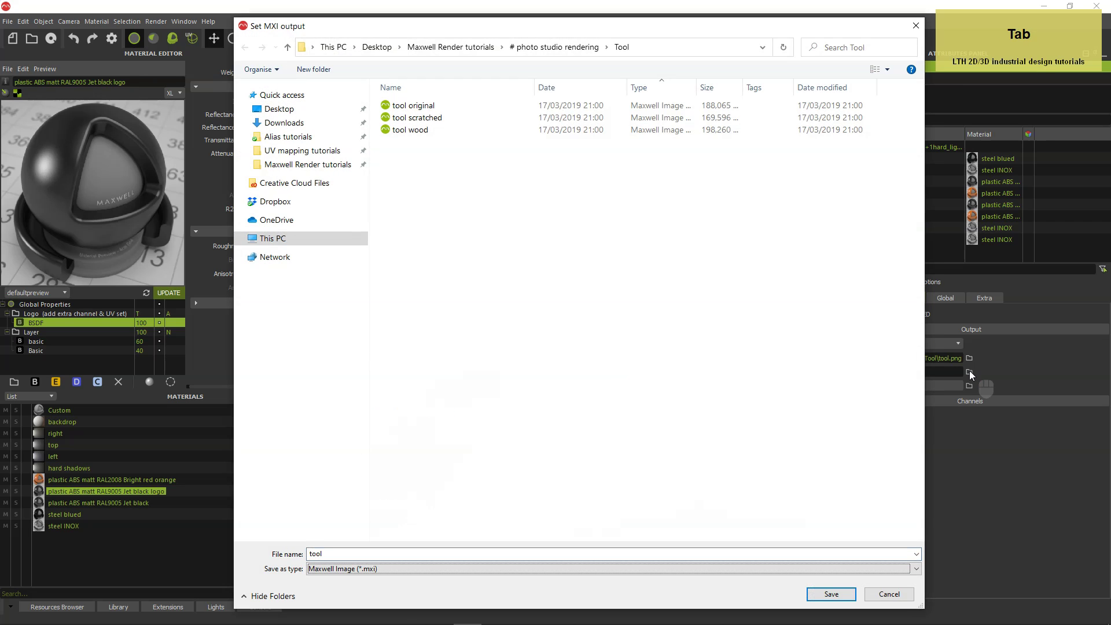
key(Return)
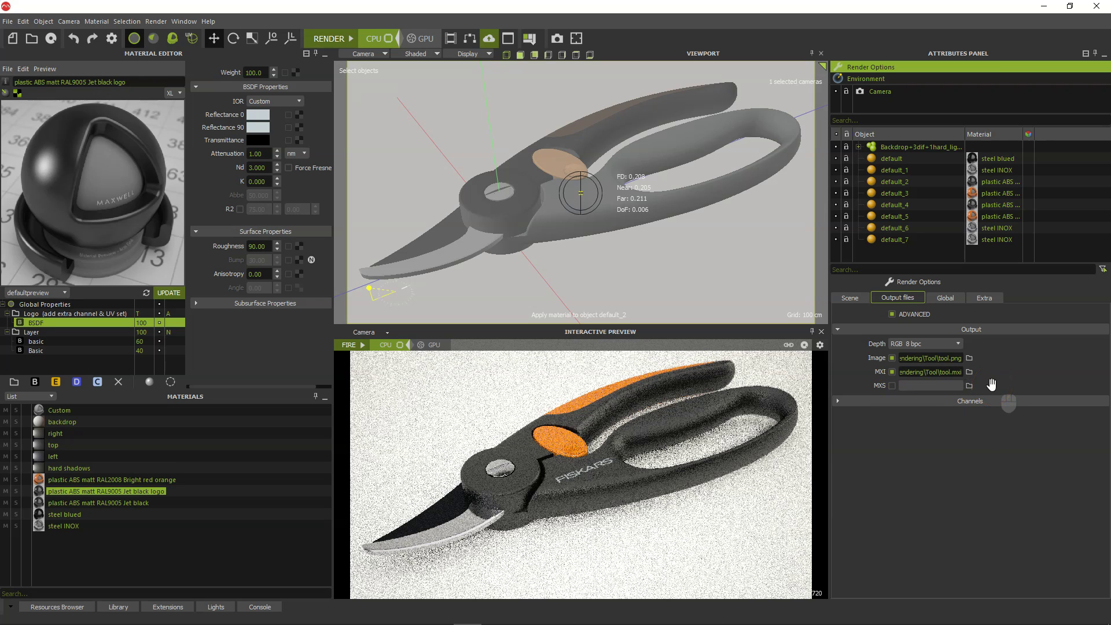
key(ctrl+s)
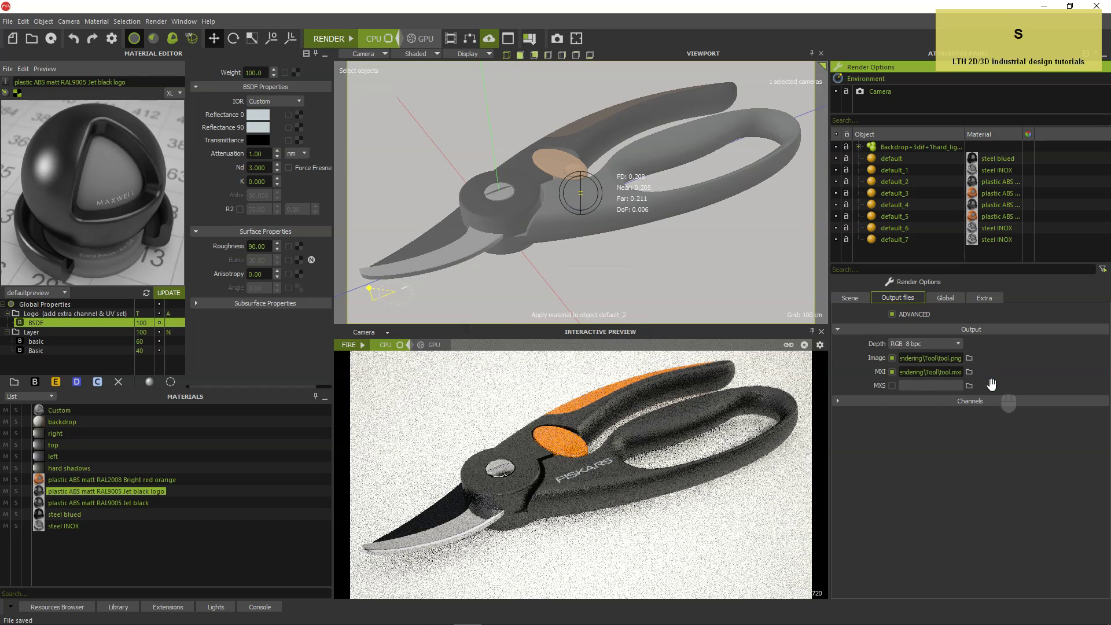
Set the output depth to RGB 16 bpc and start the final render
click(922, 344)
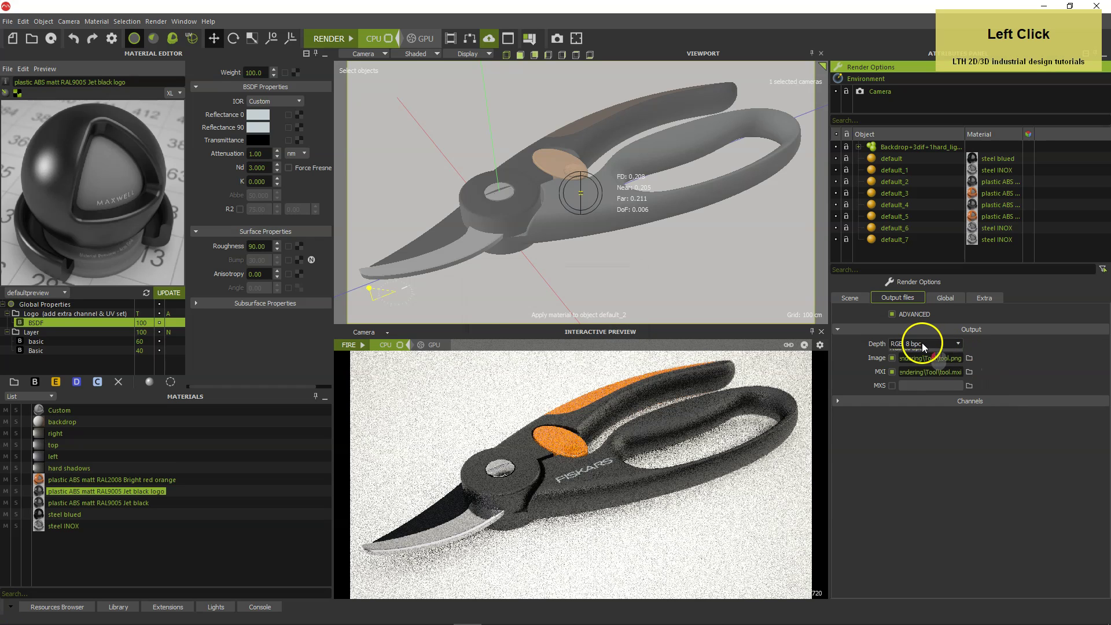
click(911, 361)
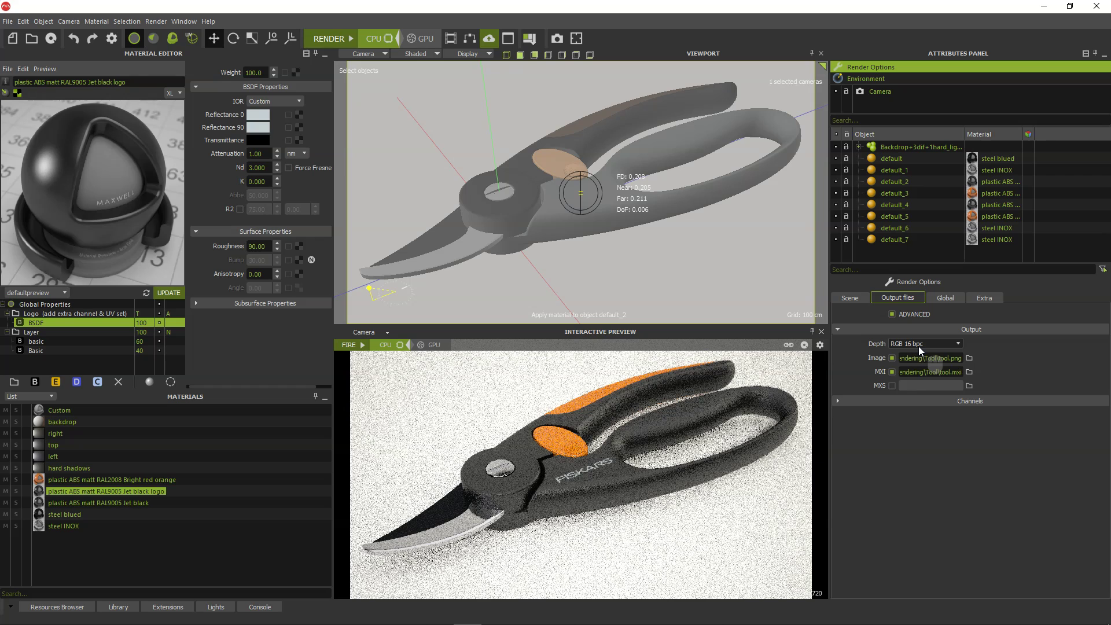
click(329, 38)
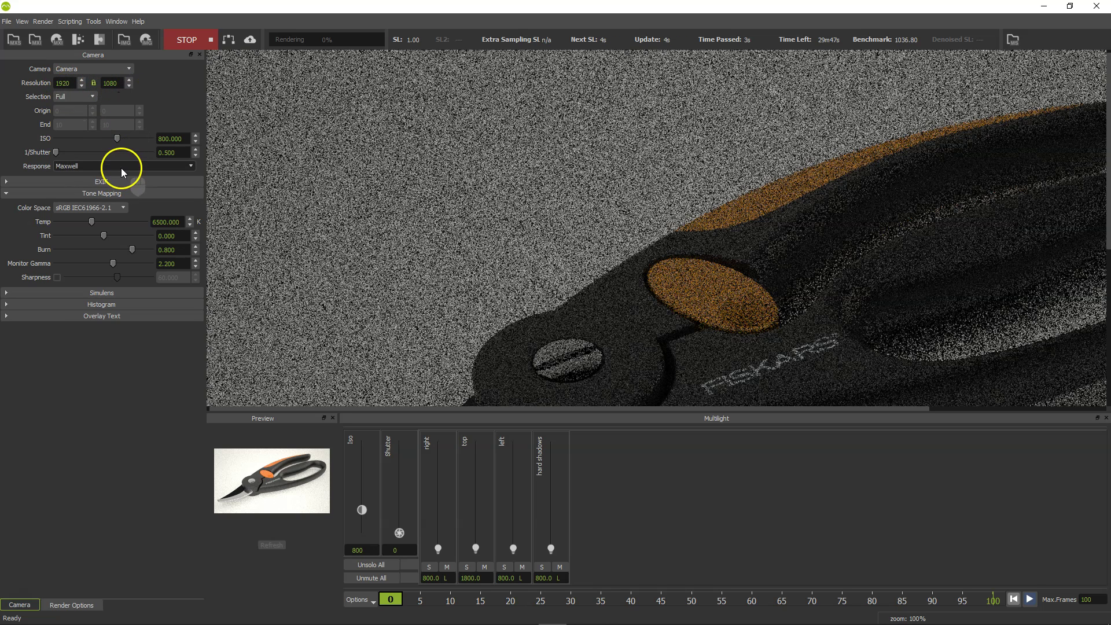
Look through the EXIF and Simulens sections and examine the whole pair of shears in the running render
click(9, 183)
click(10, 182)
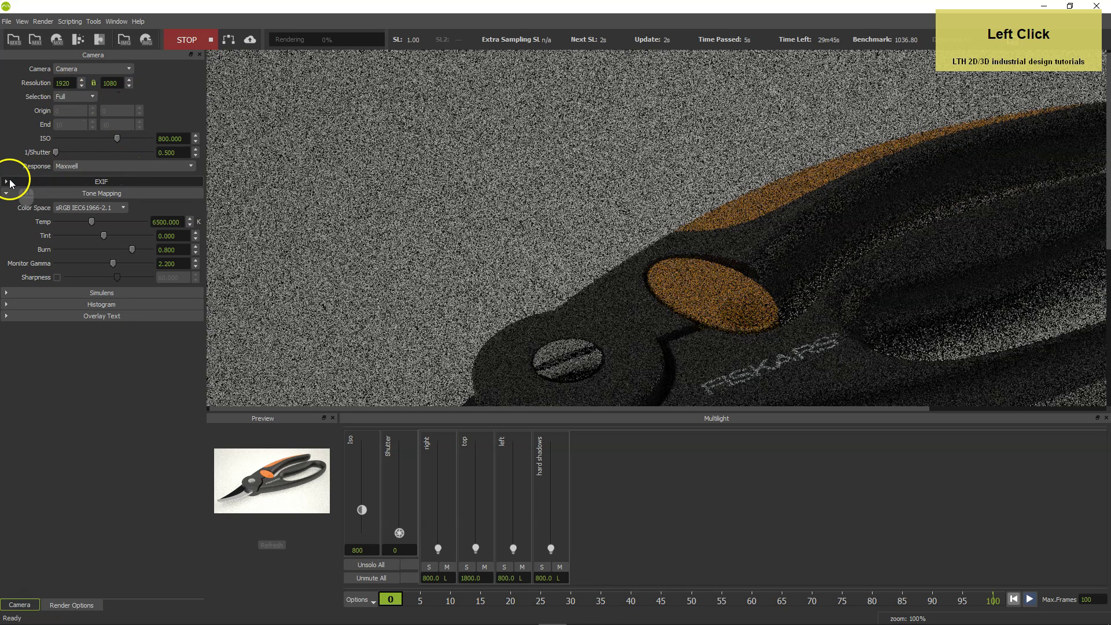
click(10, 182)
click(10, 182)
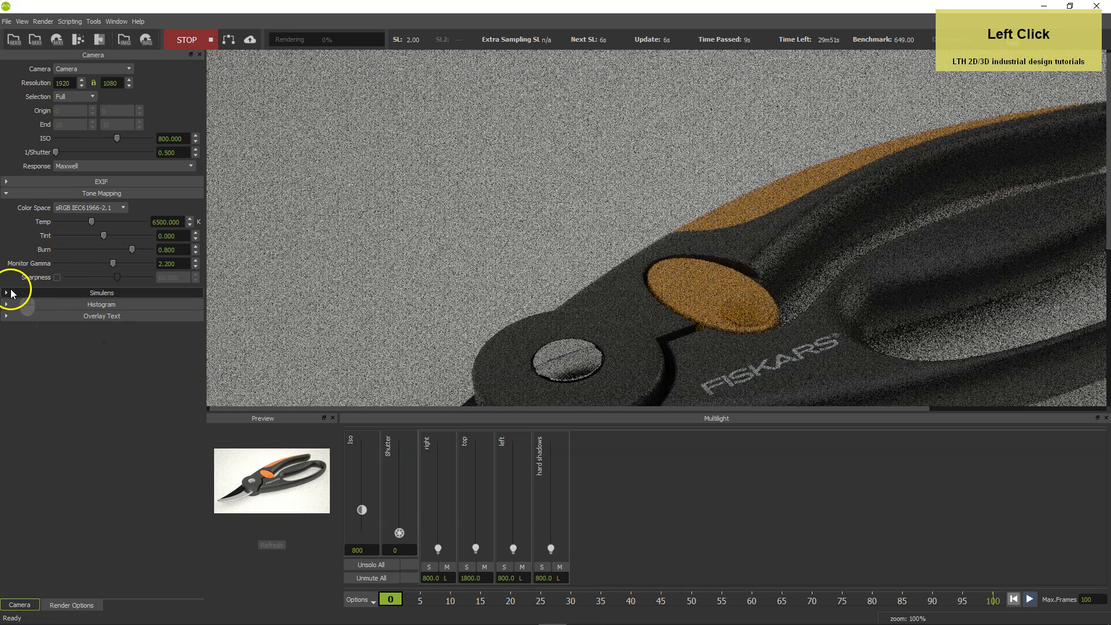
click(11, 294)
click(11, 294)
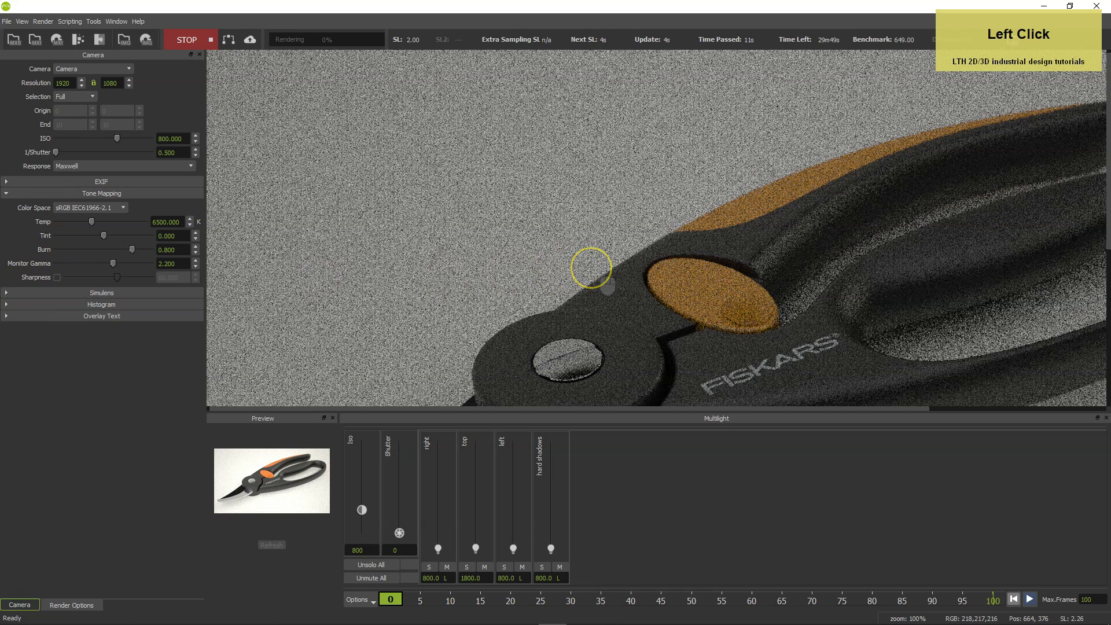
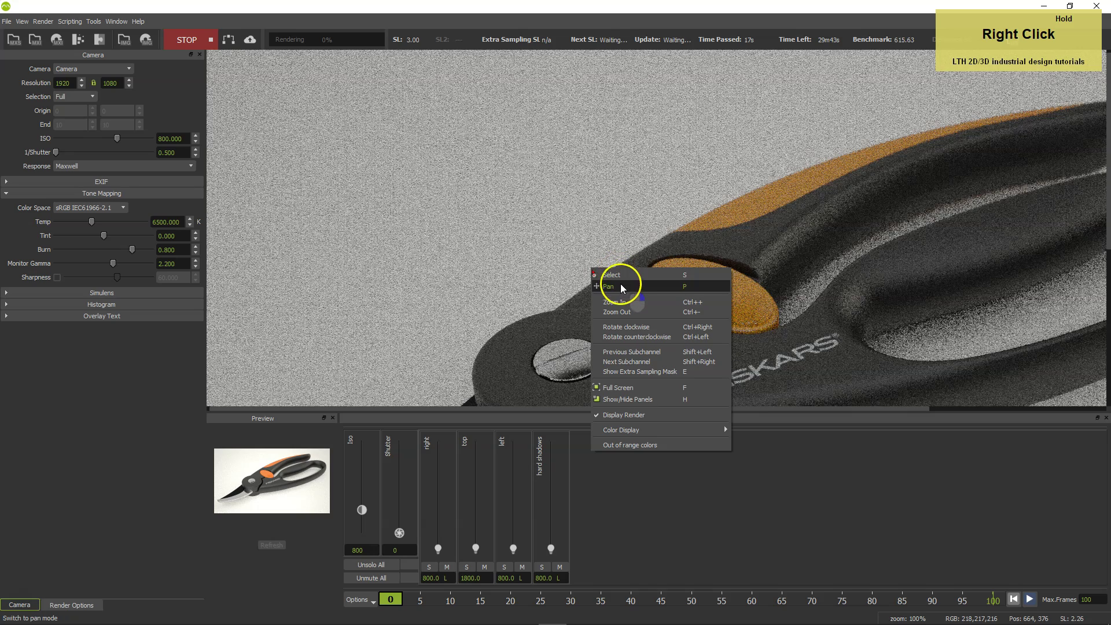
drag(687, 298, 580, 196)
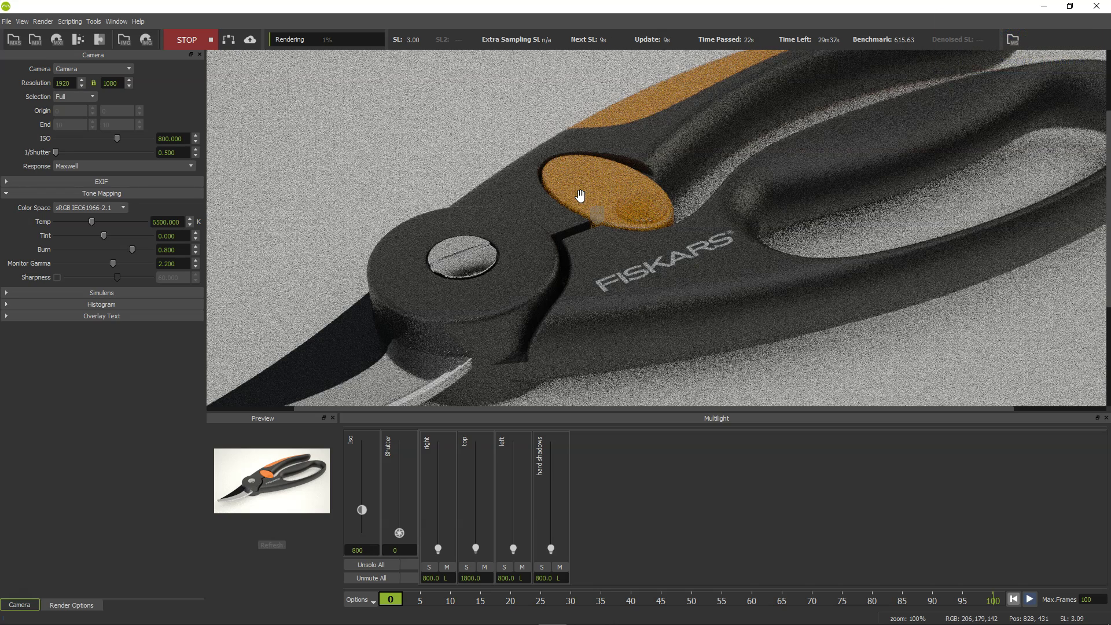
scroll(582, 197, down, 1)
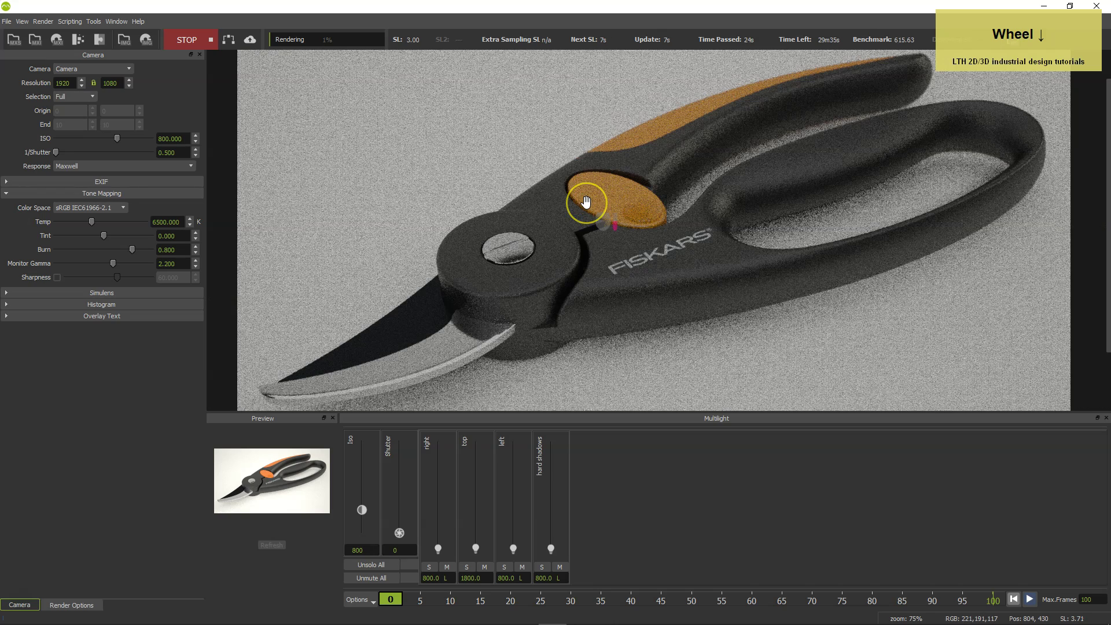
scroll(586, 201, down, 1)
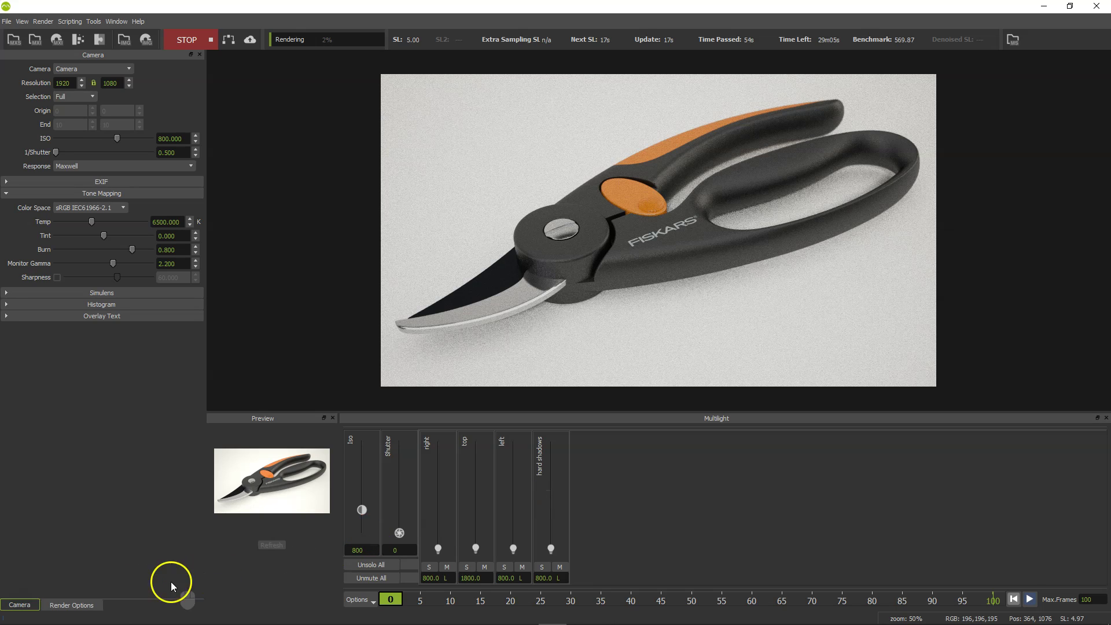
click(26, 604)
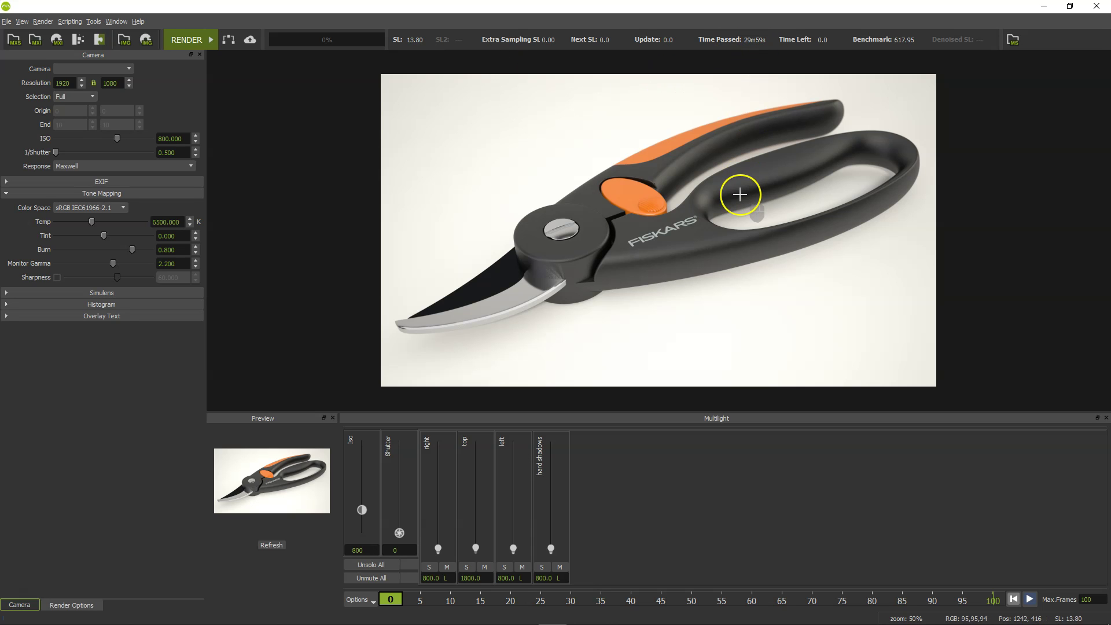
Examine the finished render up close around the FISKARS logo, orange button, handle opening and pivot screw
scroll(741, 194, up, 2)
right_click(824, 258)
click(841, 278)
drag(841, 278, 633, 355)
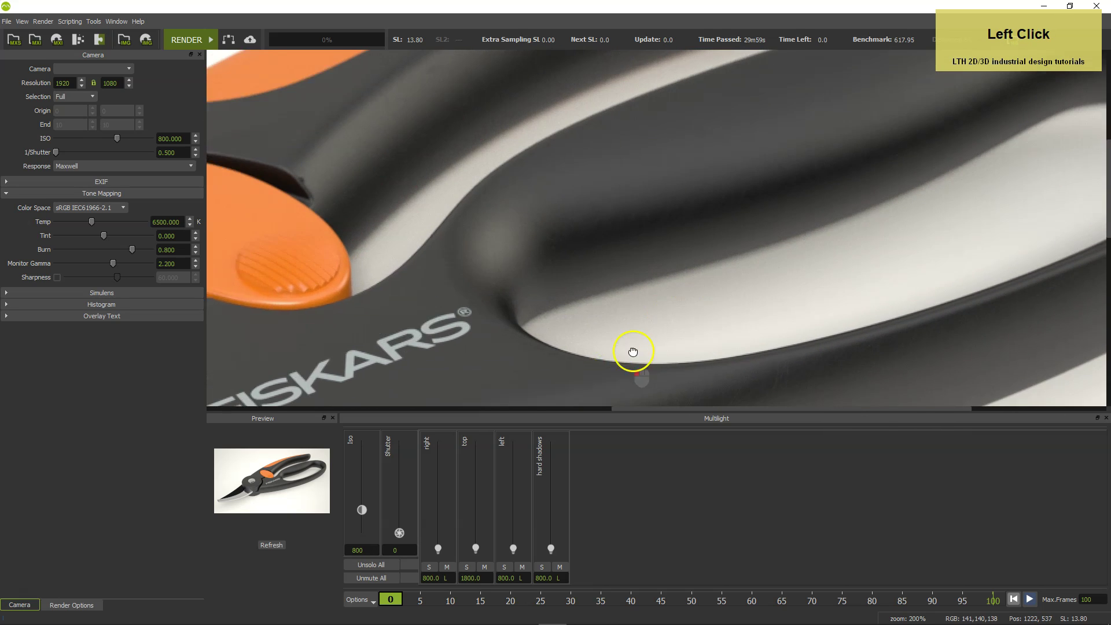
drag(776, 228, 886, 186)
scroll(826, 211, down, 2)
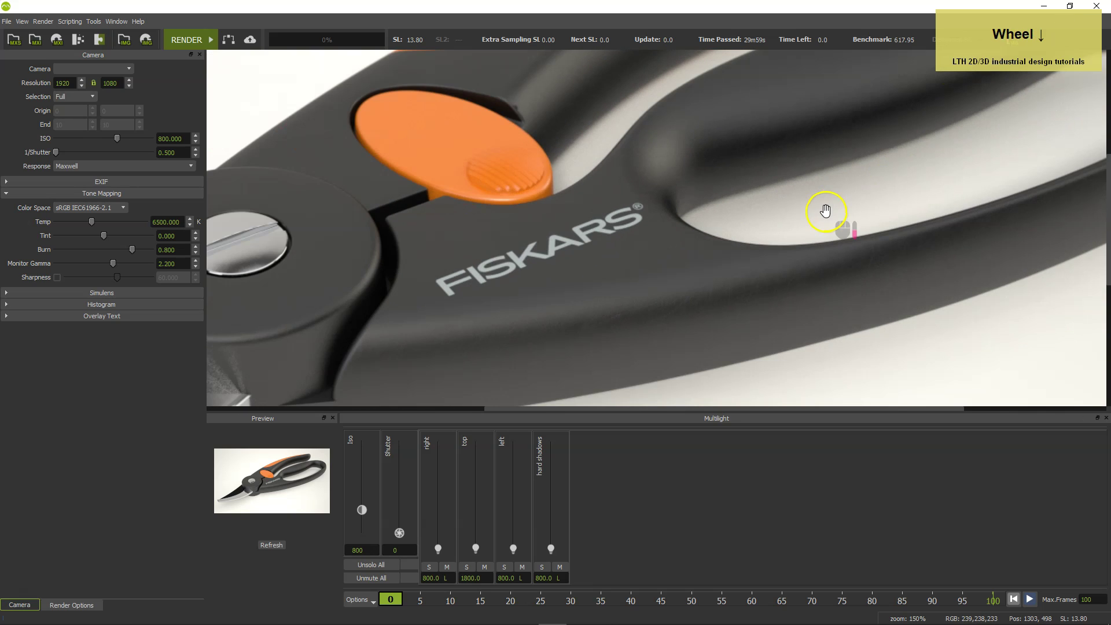
drag(439, 248, 476, 278)
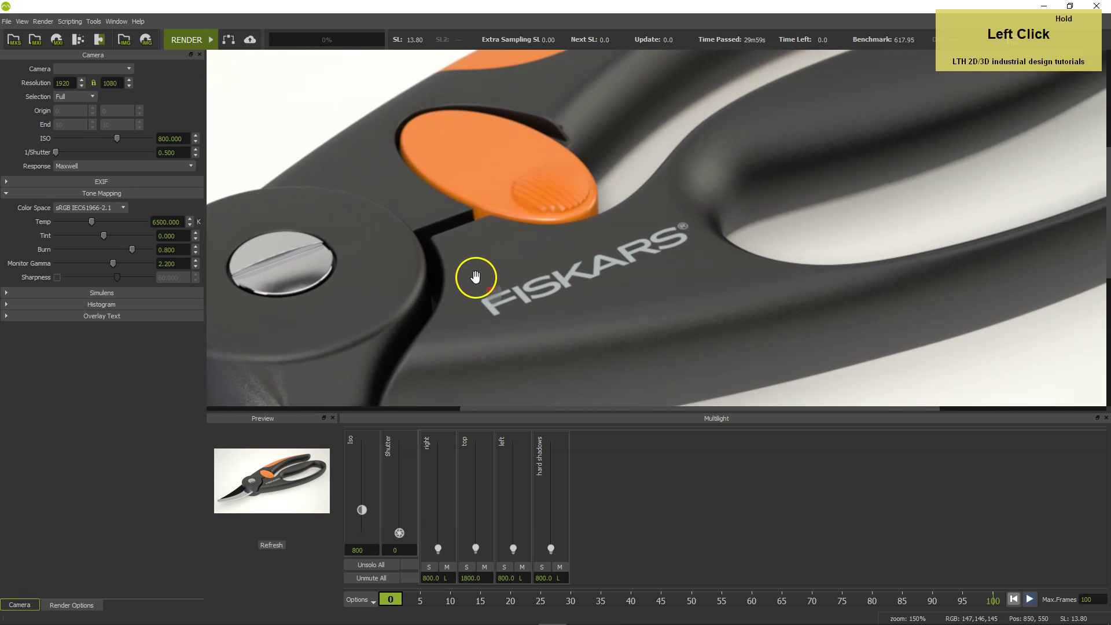
scroll(531, 262, down, 3)
scroll(535, 268, down, 1)
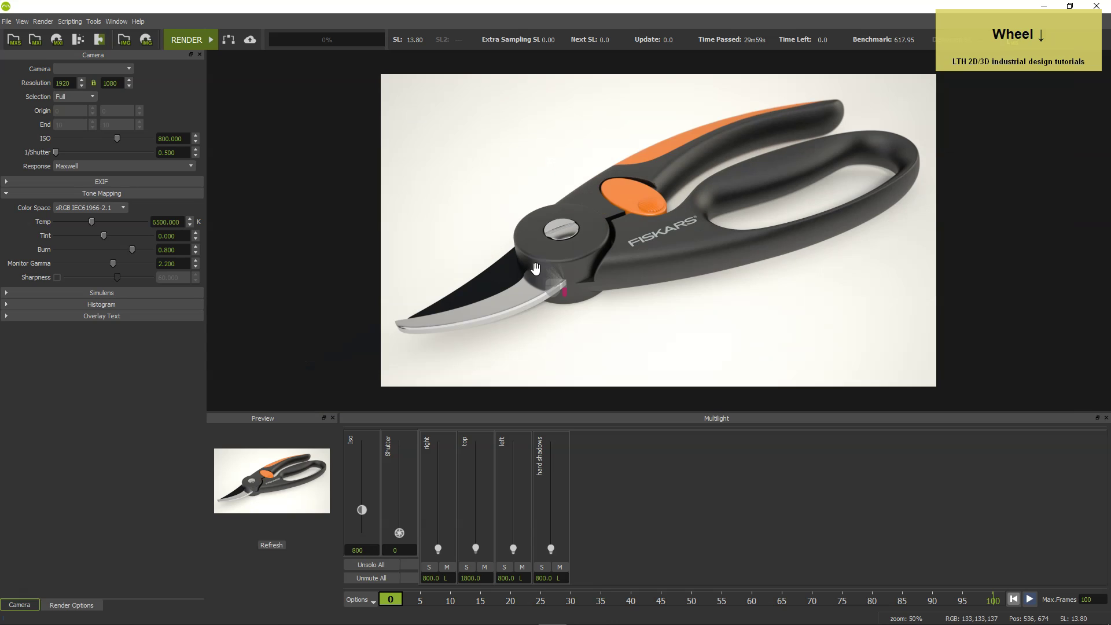
Adjust the decimal precision of the Multilight shutter value and set the shutter to 0.25
right_click(408, 547)
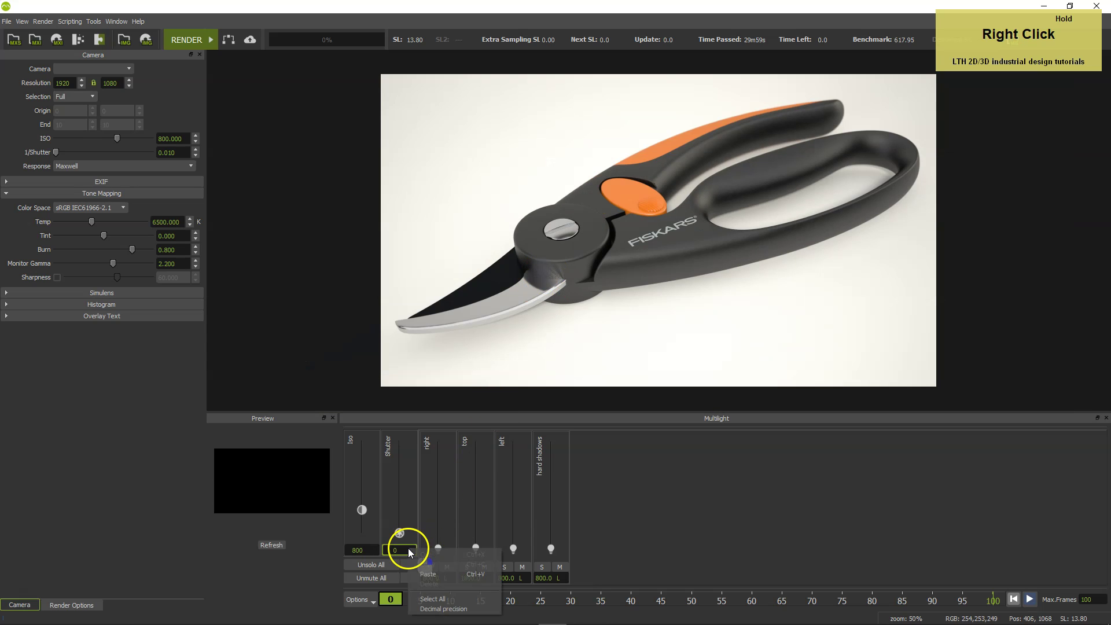
click(440, 608)
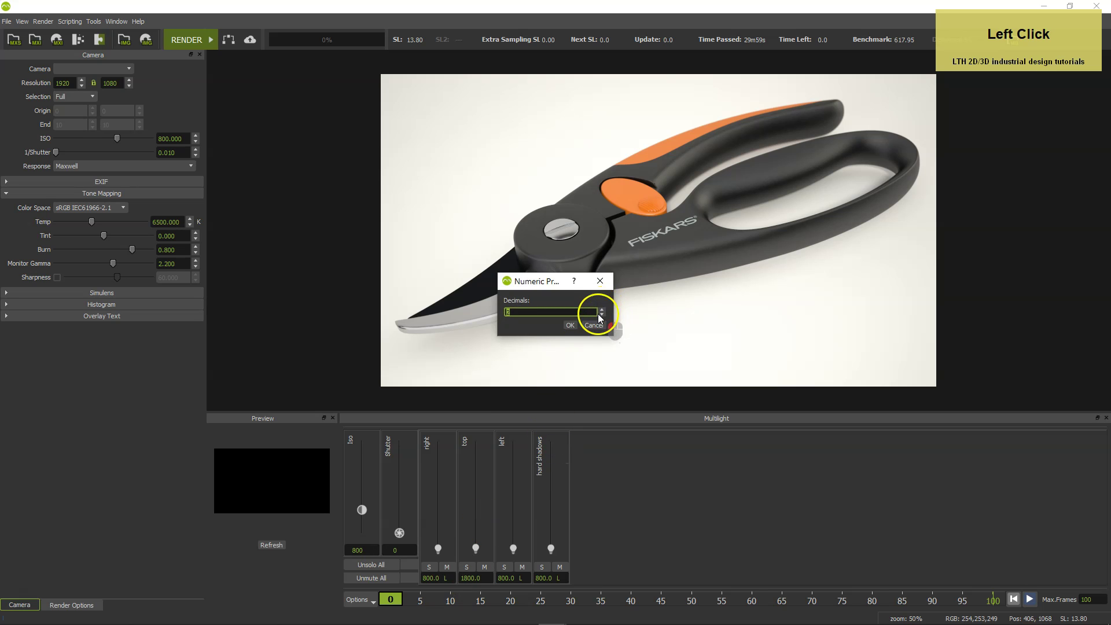
click(570, 325)
drag(404, 550, 396, 556)
text(25)
key(Tab)
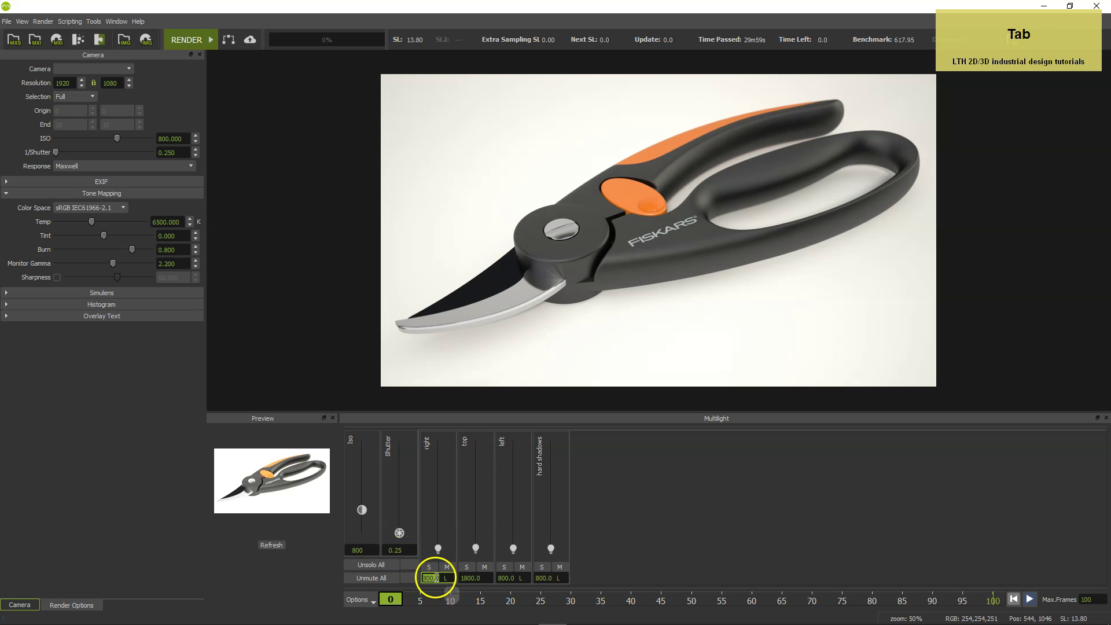
Set the right light to 1300, top to 400 and left to 1700 lm, mute hard shadows and refresh the render
text(1)
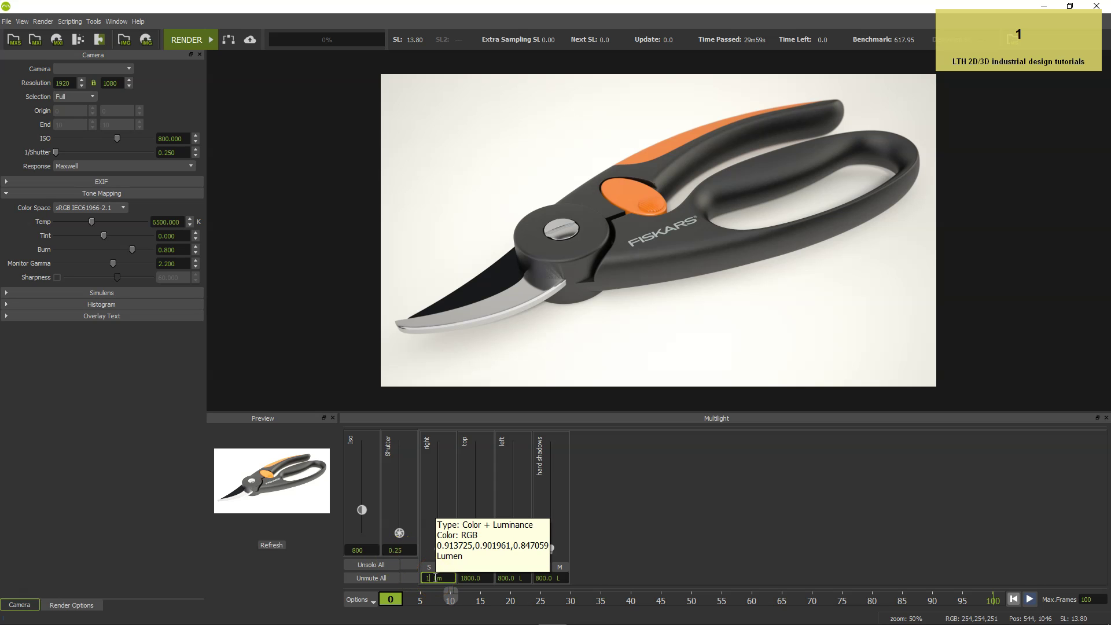
text(300)
key(Tab)
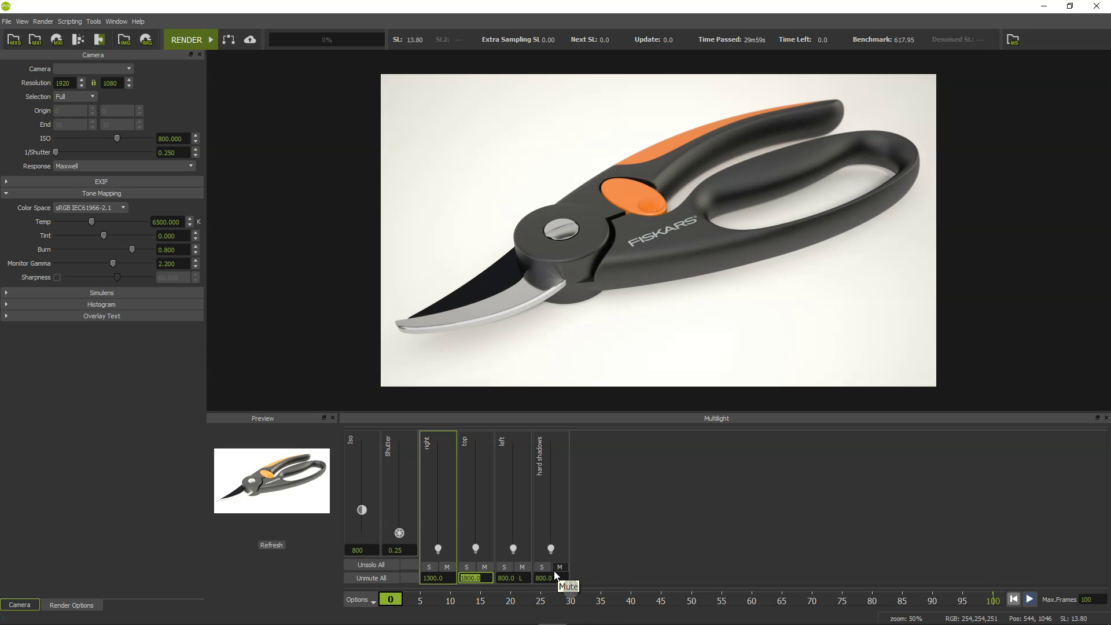
text(400 Lm)
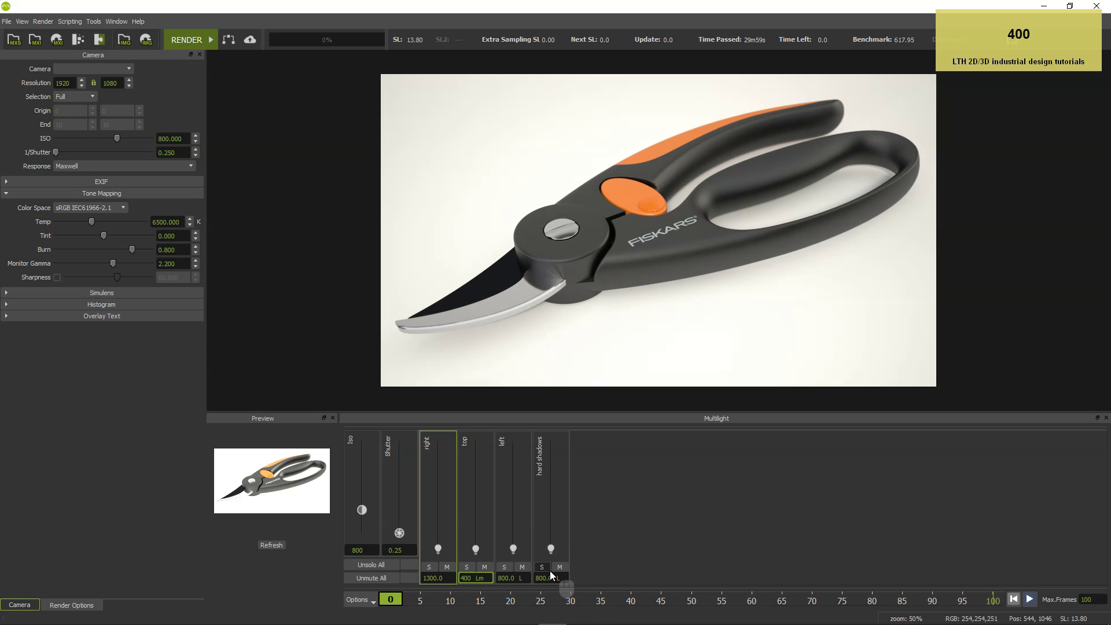
key(Tab)
text(1)
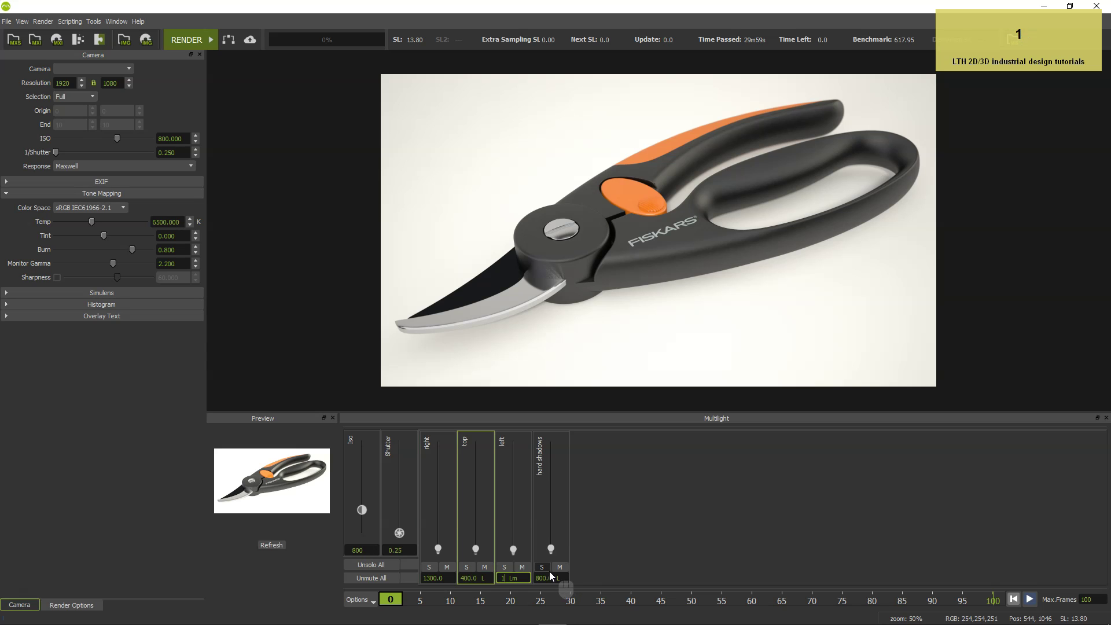
text(700)
key(Tab)
click(560, 567)
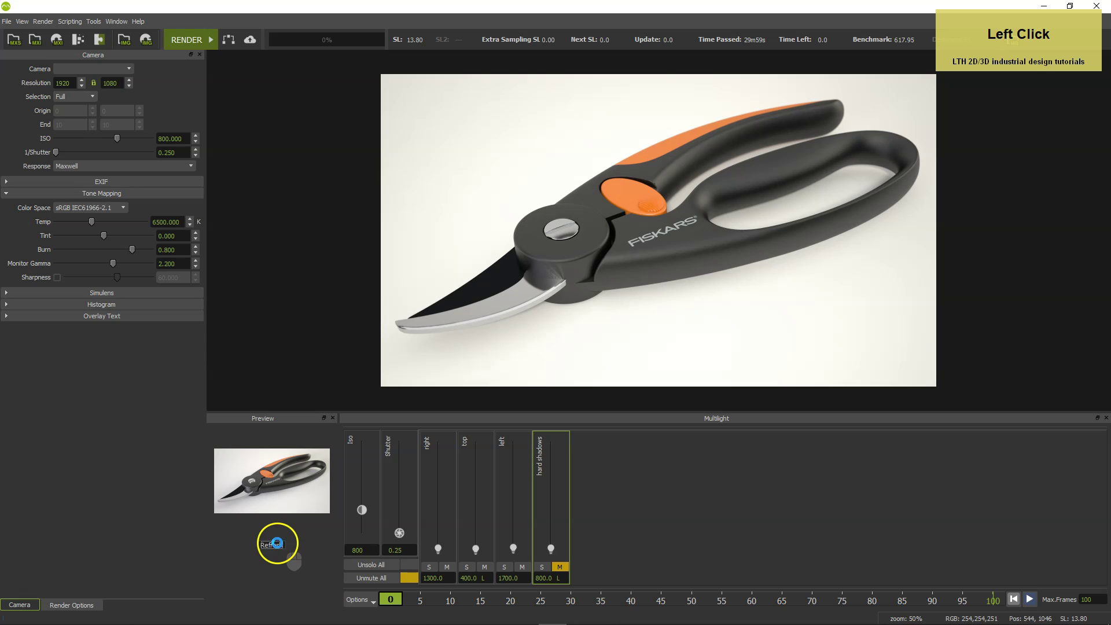
click(275, 545)
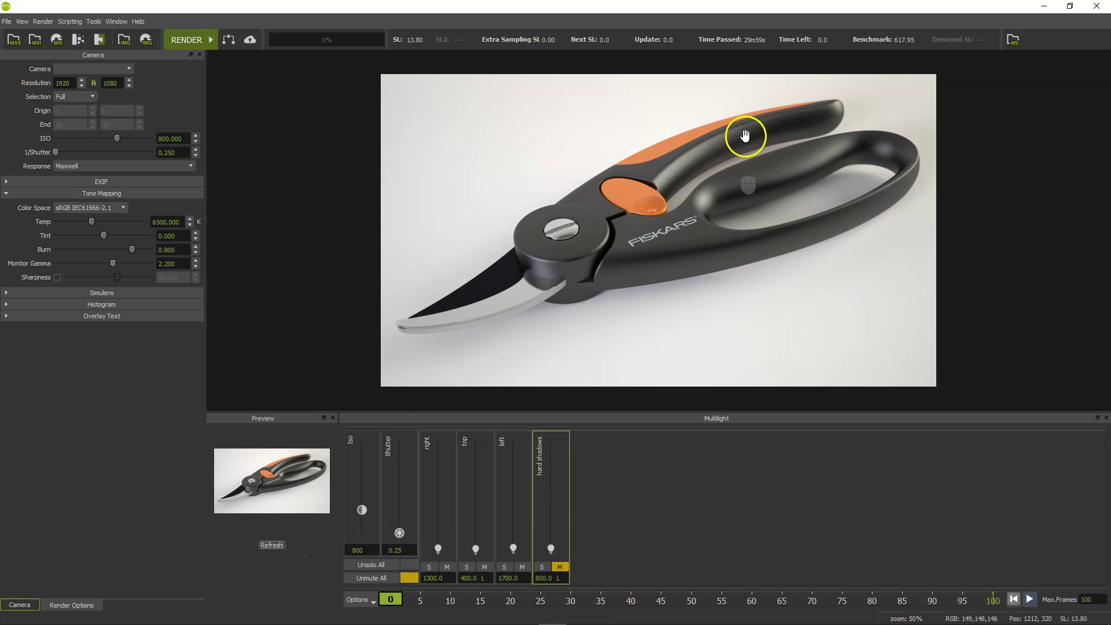
Reset the selected hard shadows light to its initial value and refresh the render
click(370, 600)
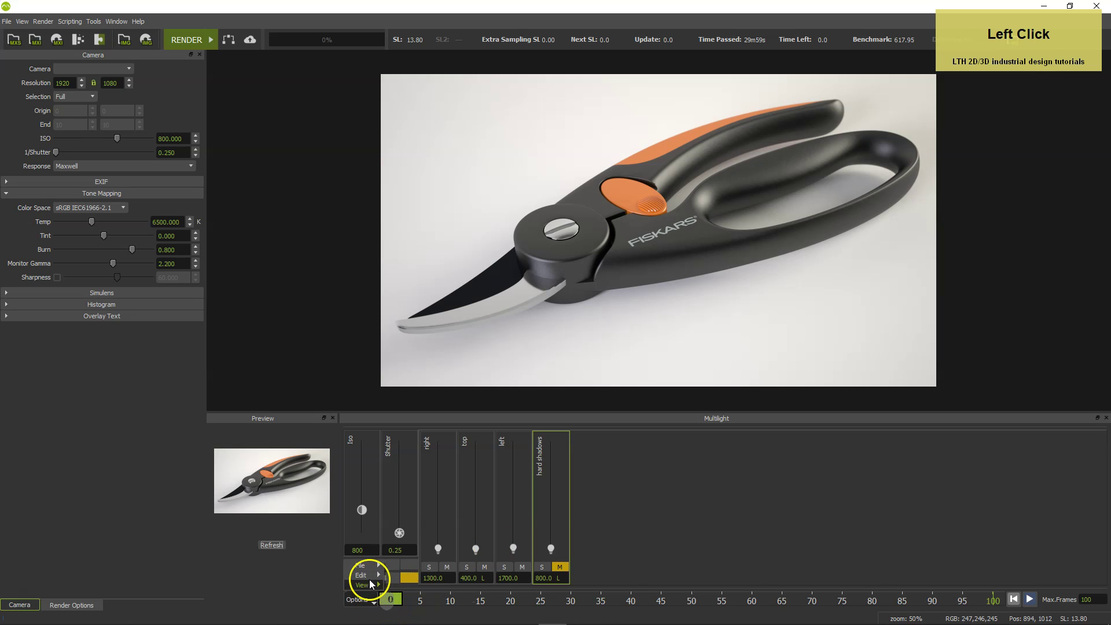
mouse_move(368, 576)
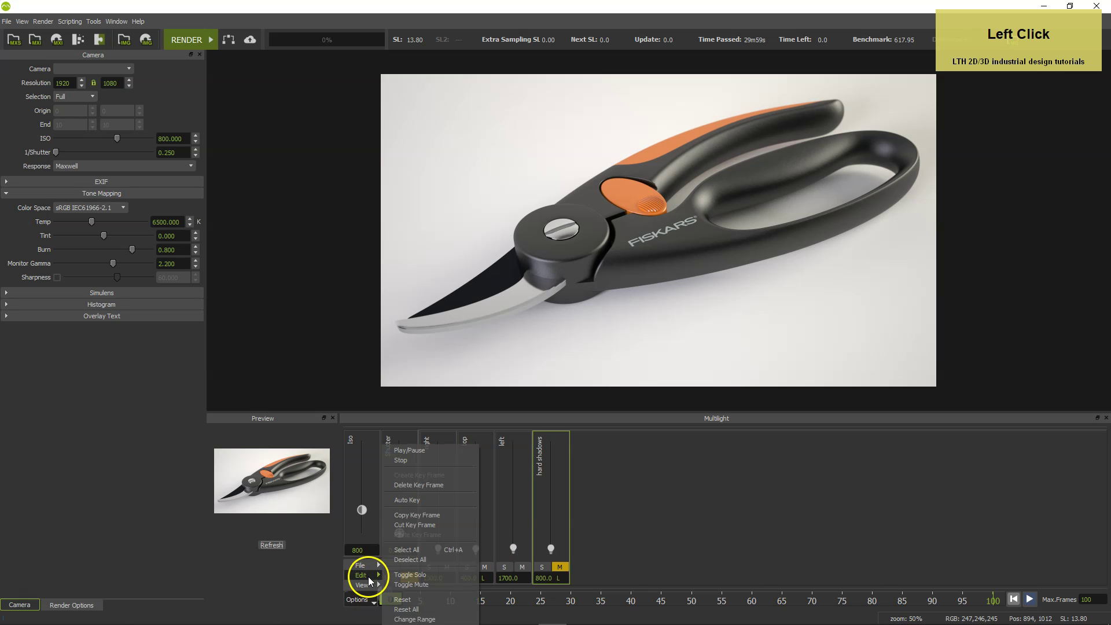
click(413, 601)
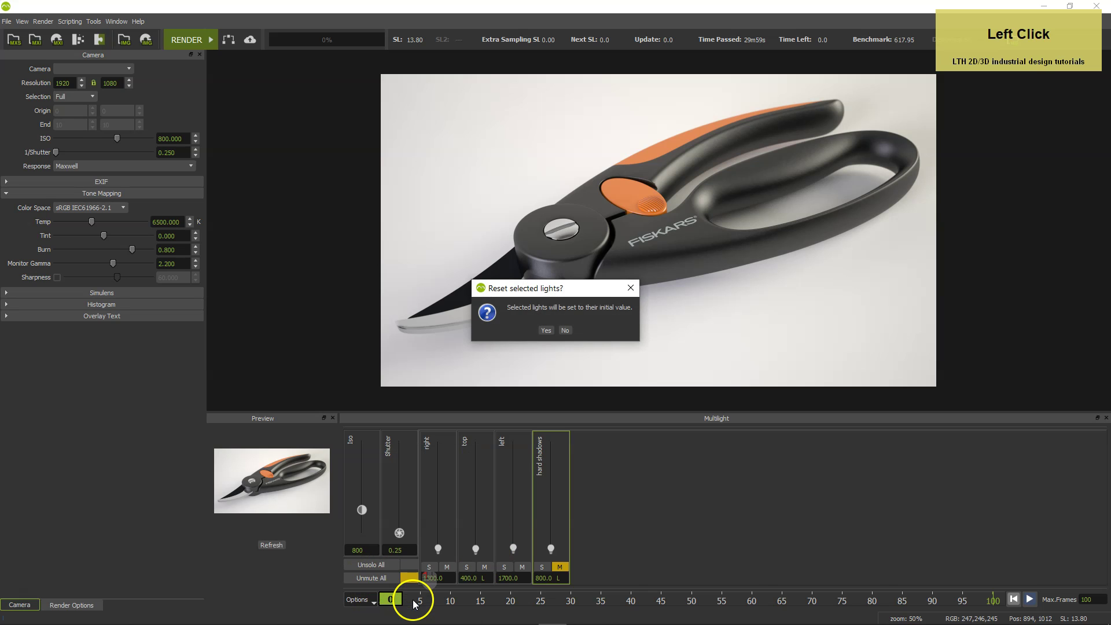
click(544, 331)
click(273, 545)
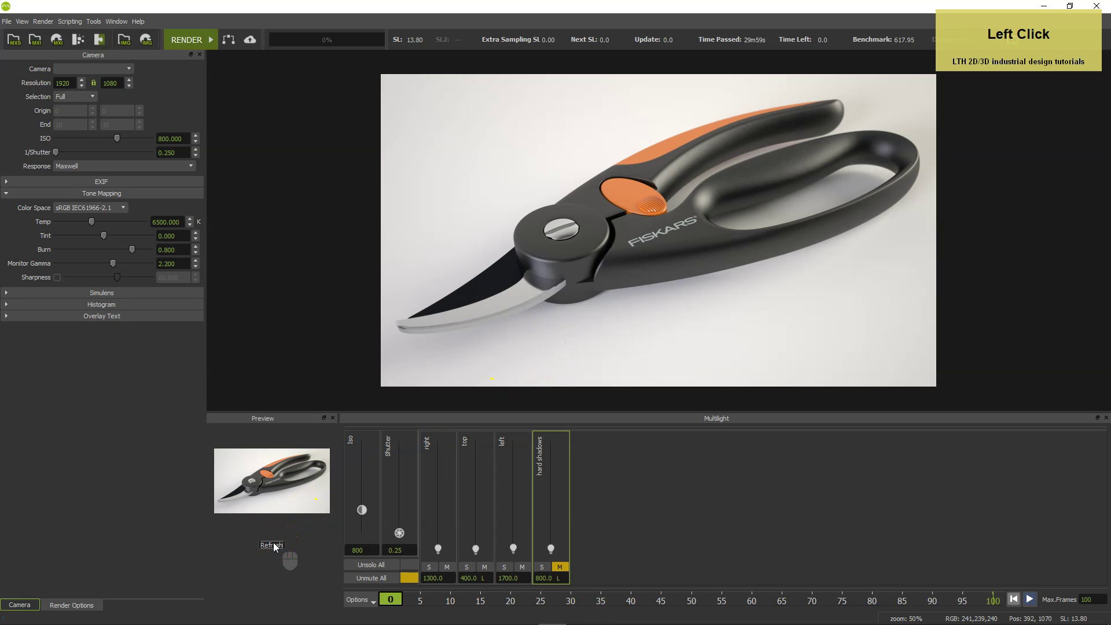
Unmute the hard shadows light and check the updated render up close around the FISKARS logo
click(559, 566)
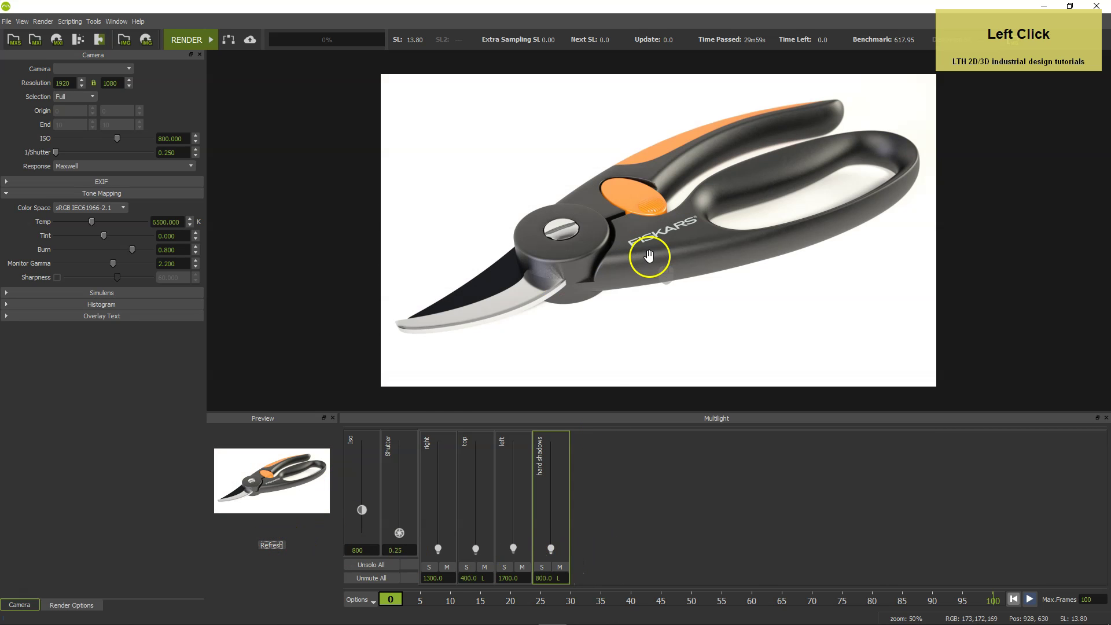
scroll(662, 247, up, 1)
scroll(661, 248, up, 1)
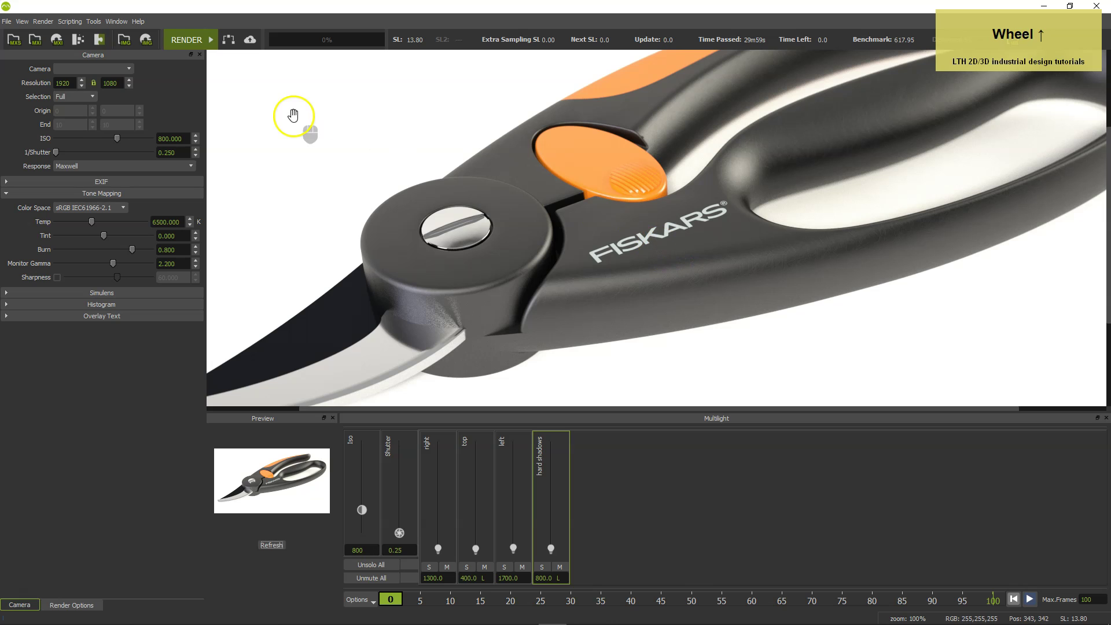
Start saving the active image in 16-bit format and choose the Tool folder inside # photo studio rendering as its destination
click(10, 23)
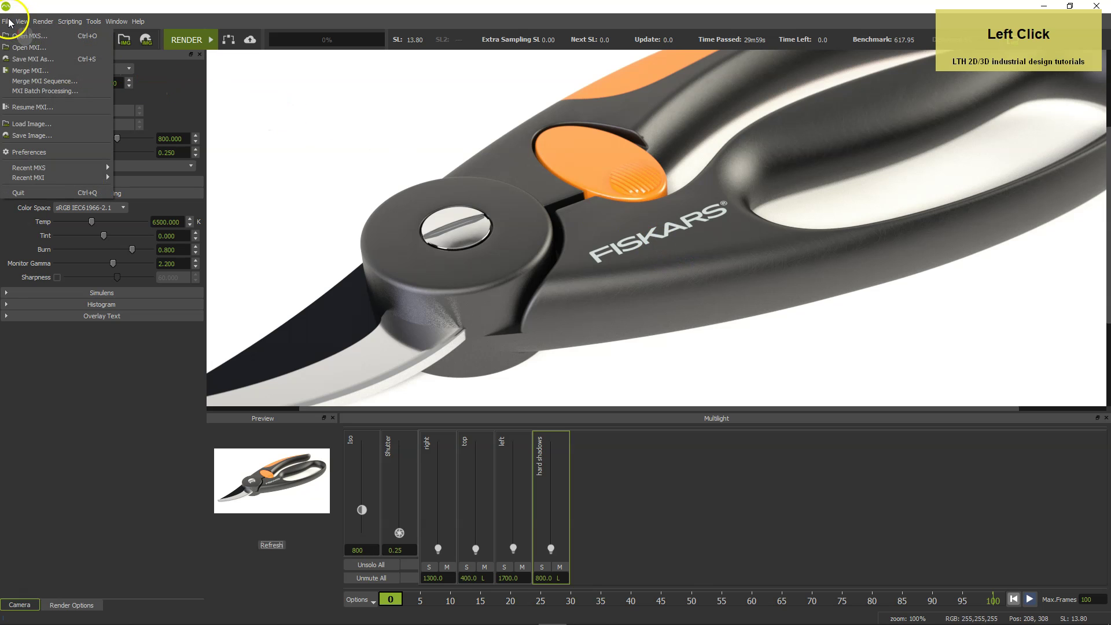
click(23, 136)
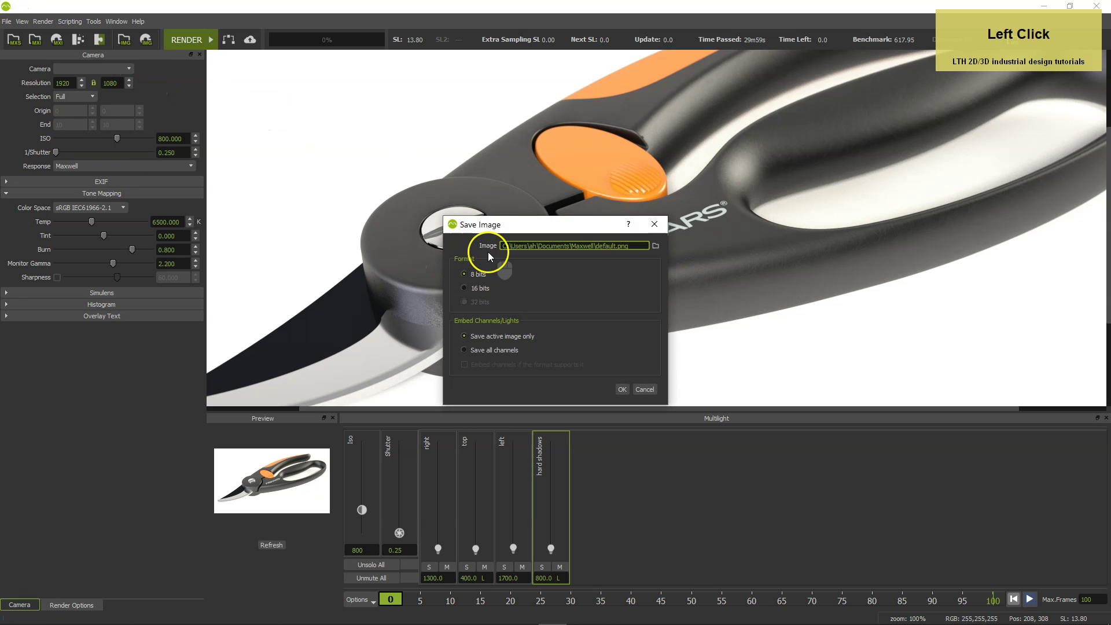
click(474, 287)
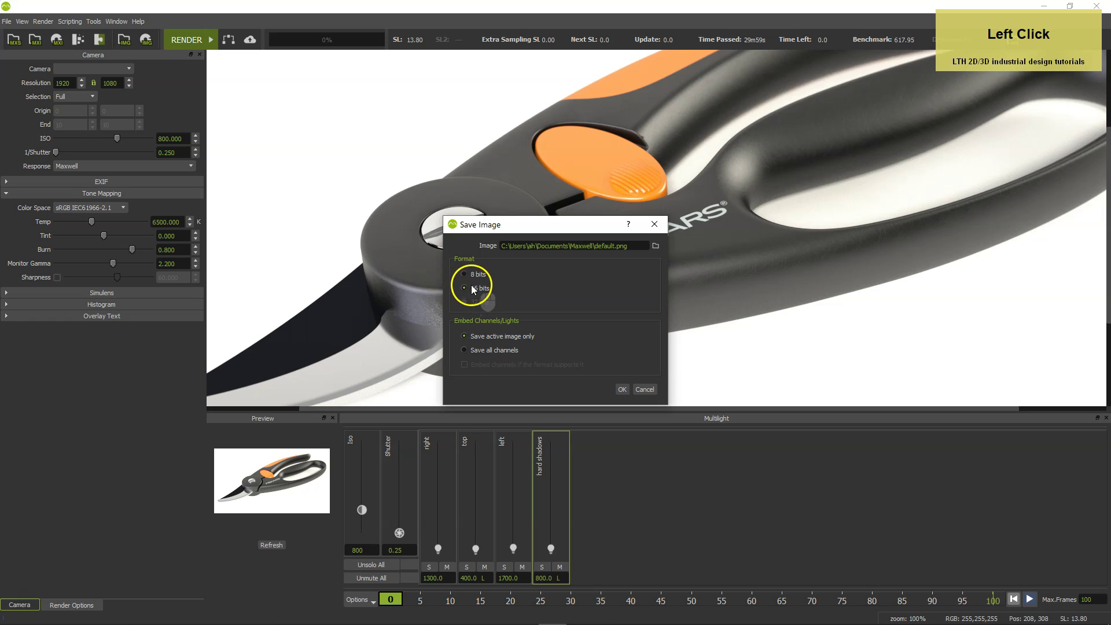
click(656, 245)
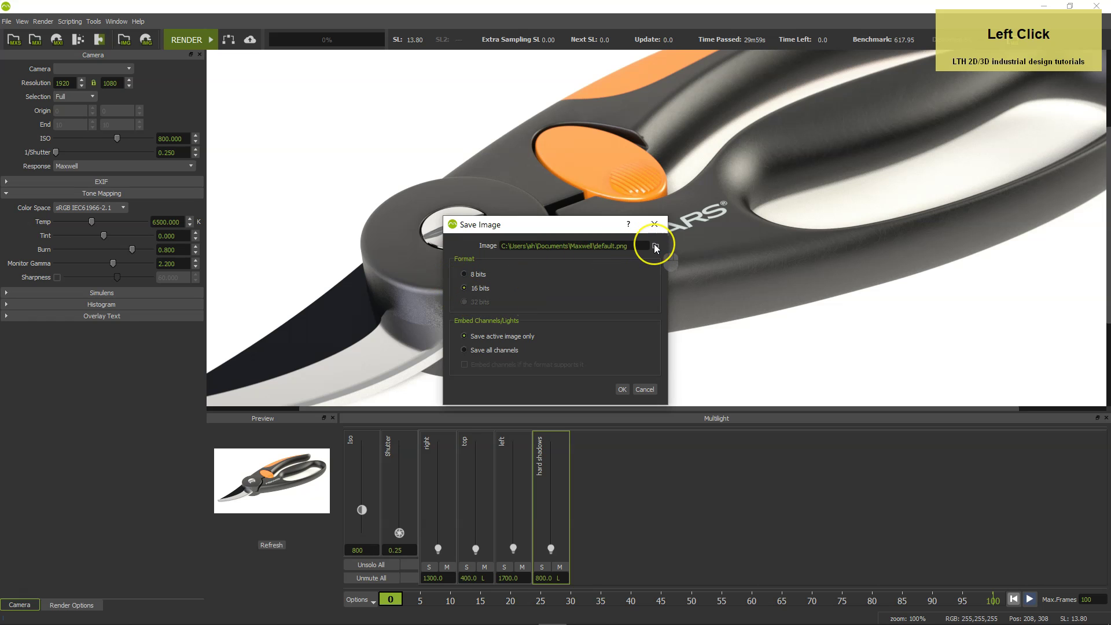
click(524, 336)
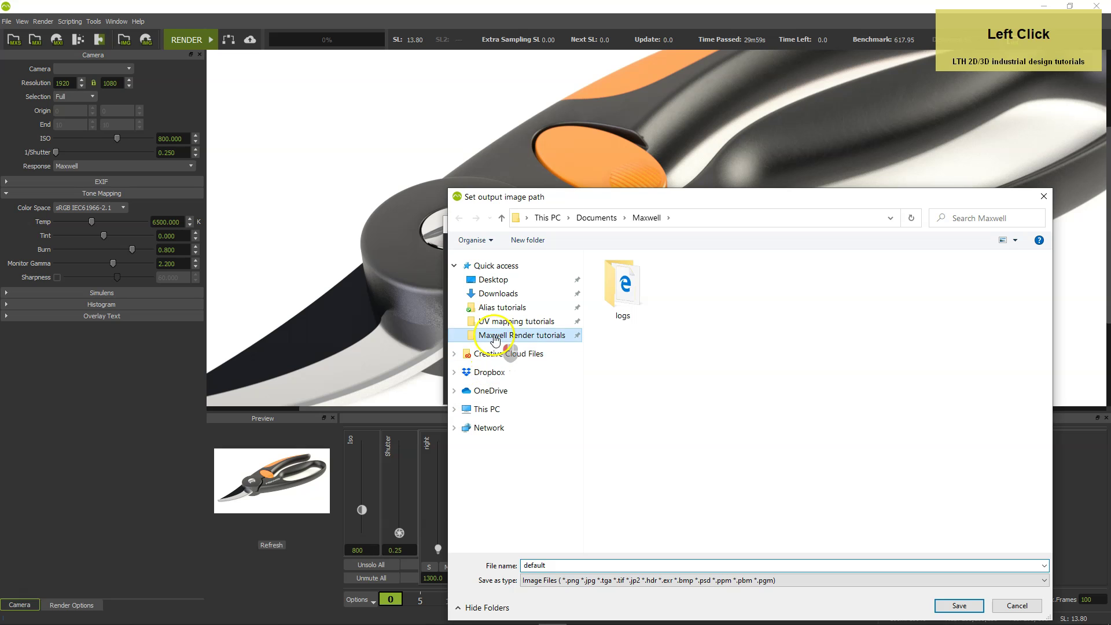
double_click(632, 302)
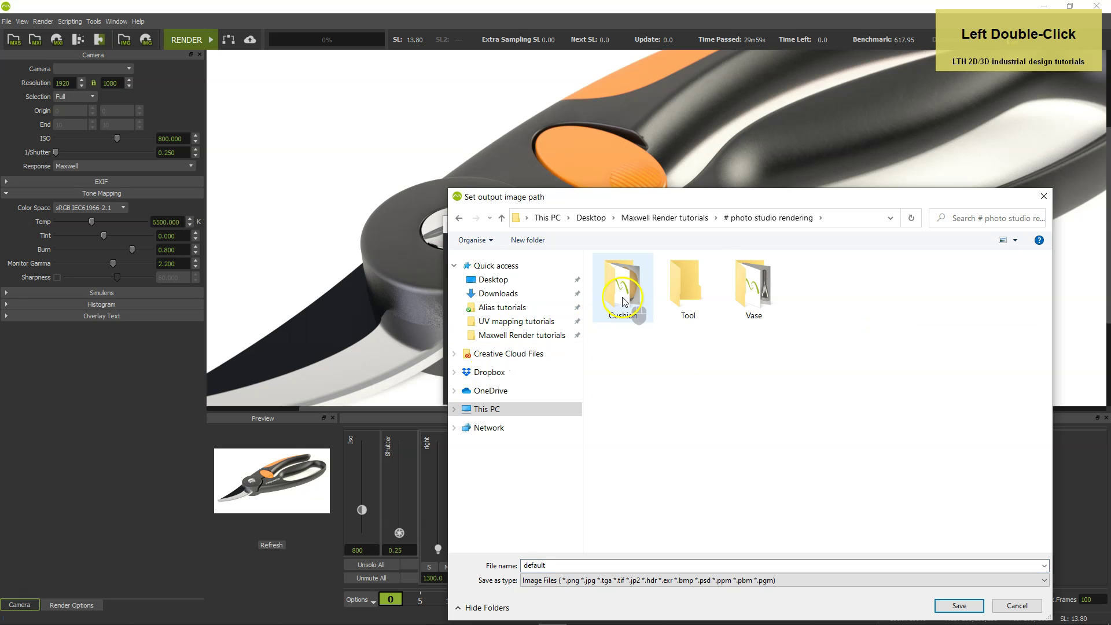
double_click(679, 290)
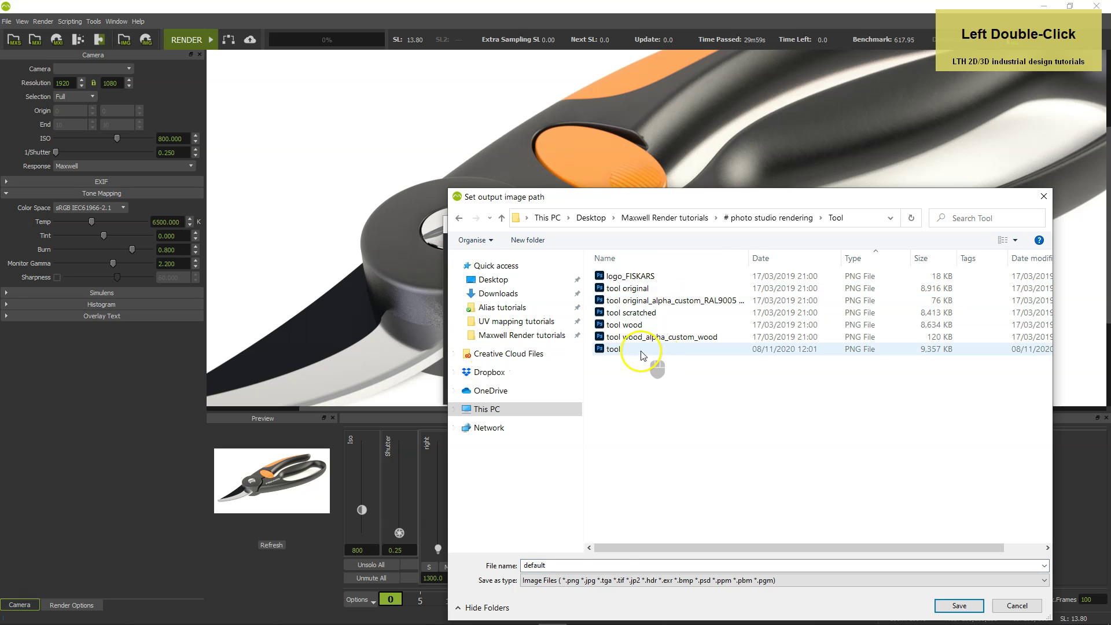
Name the image file tool, replace the existing tool.png and save the image
click(590, 564)
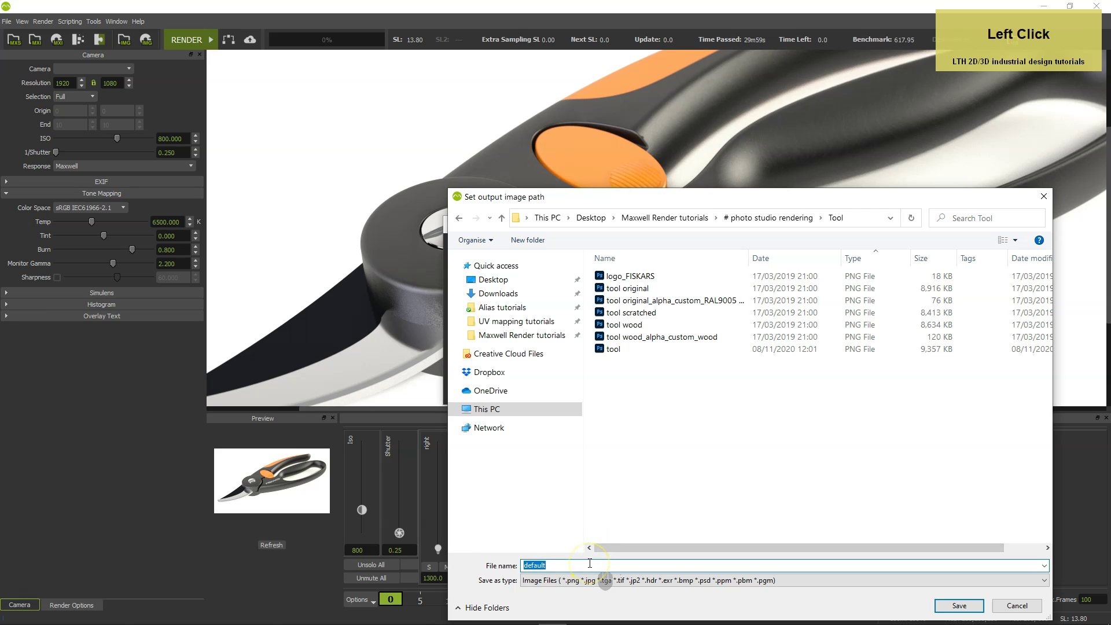
text(tool)
key(Tab)
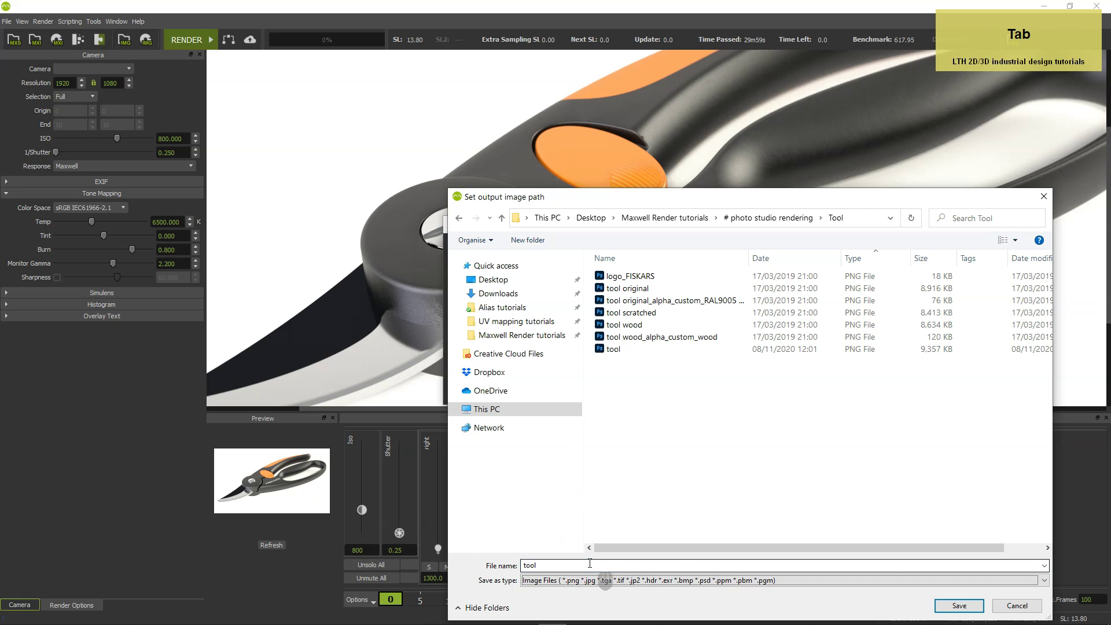
click(959, 606)
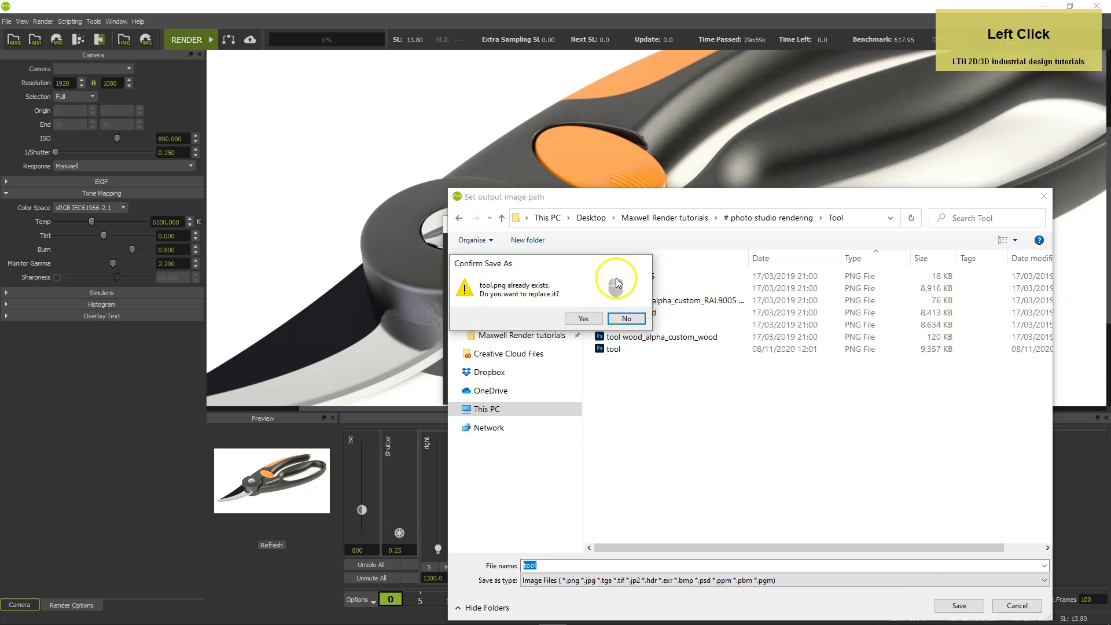
click(584, 317)
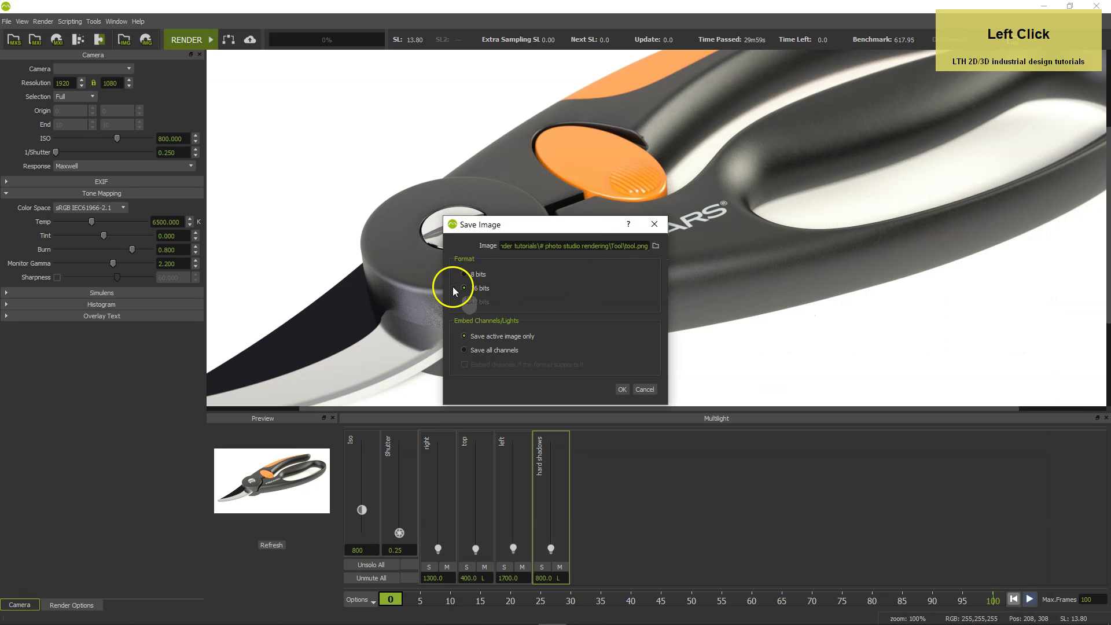
click(622, 387)
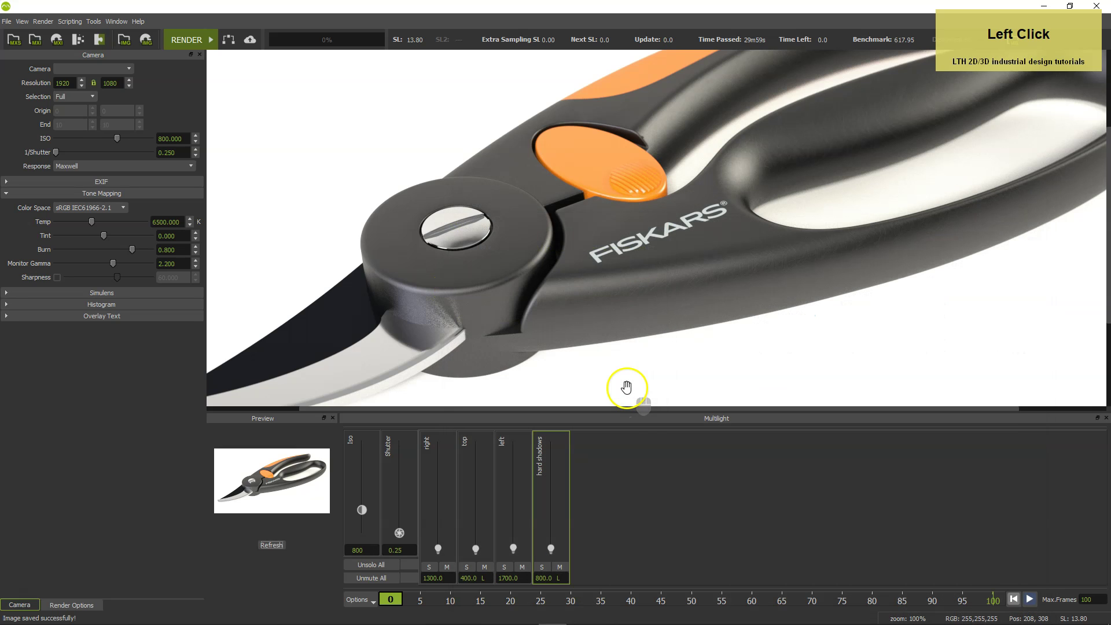
Save the render as a Maxwell MXI file in # photo studio rendering > Tool, overwriting the existing tool file
click(6, 22)
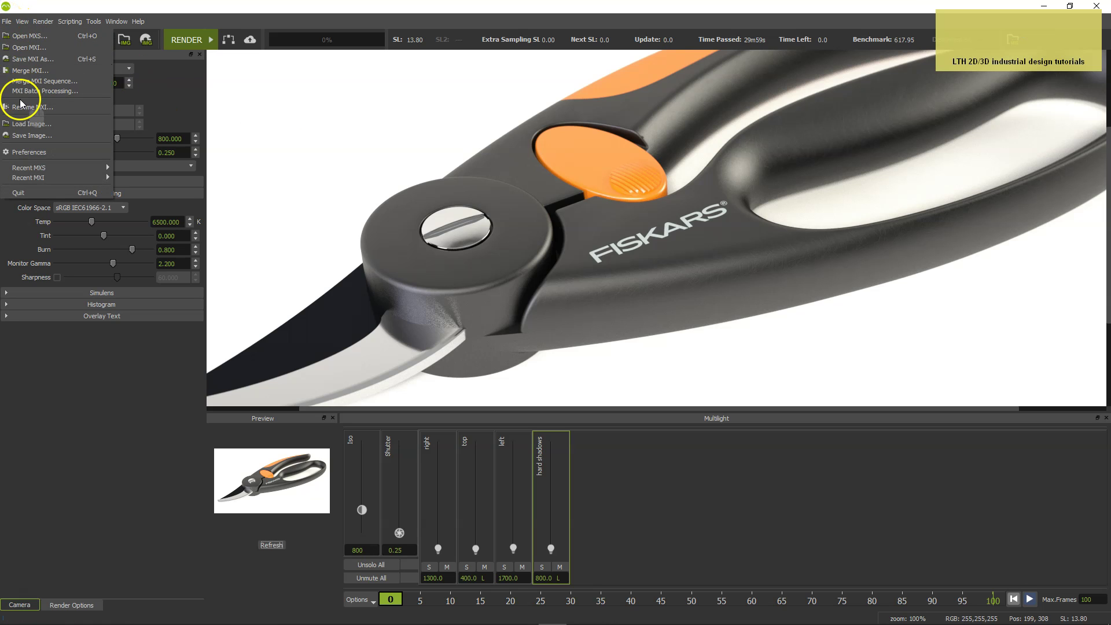
click(23, 61)
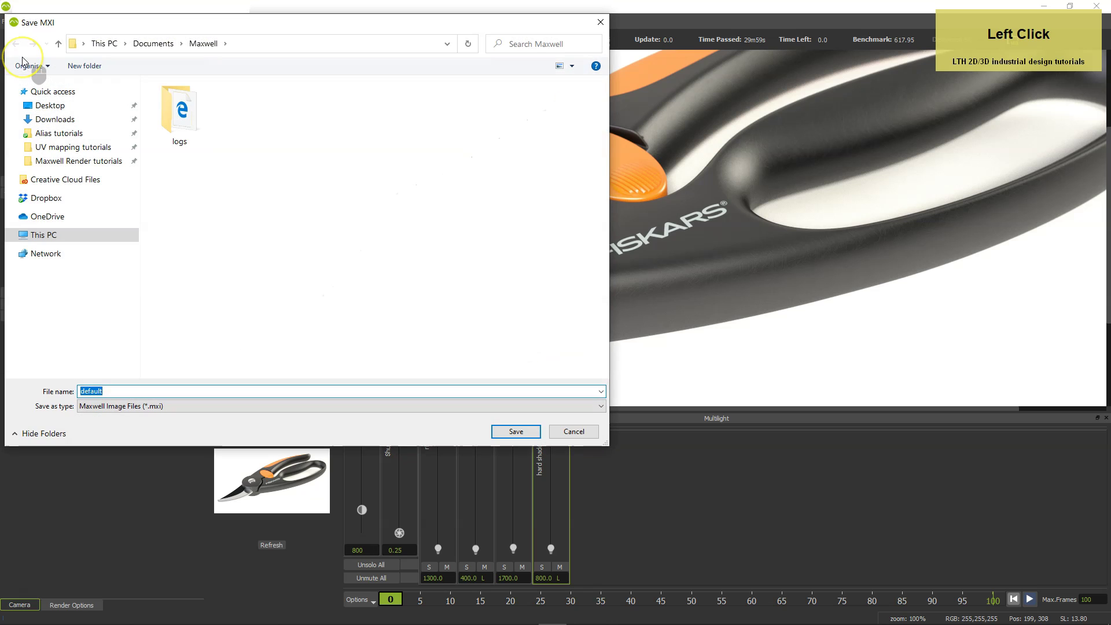
click(51, 162)
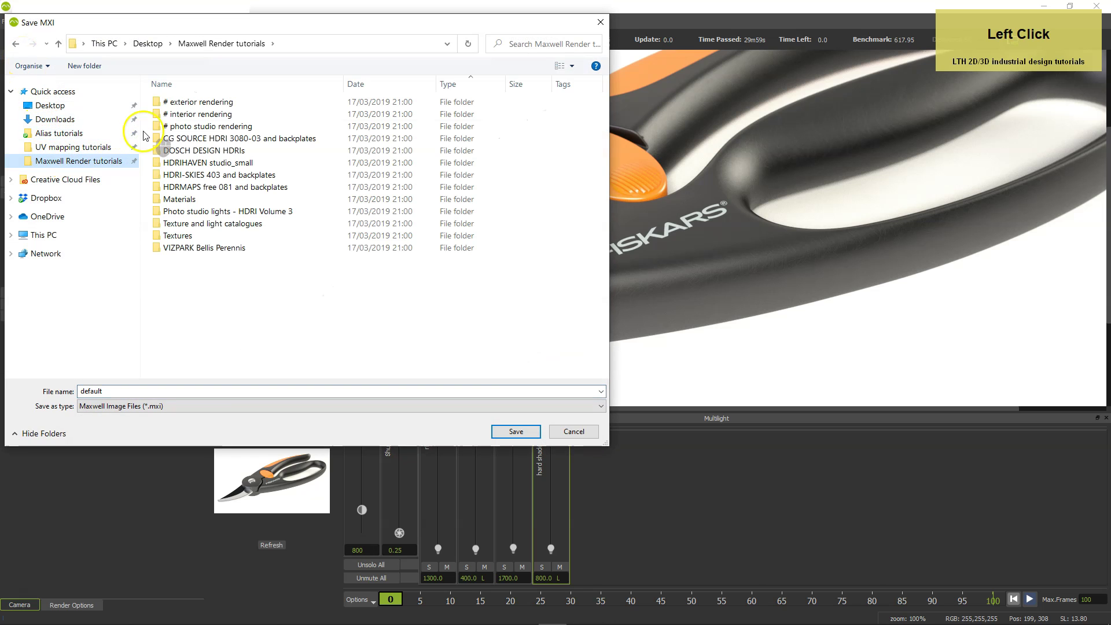
double_click(173, 117)
double_click(243, 111)
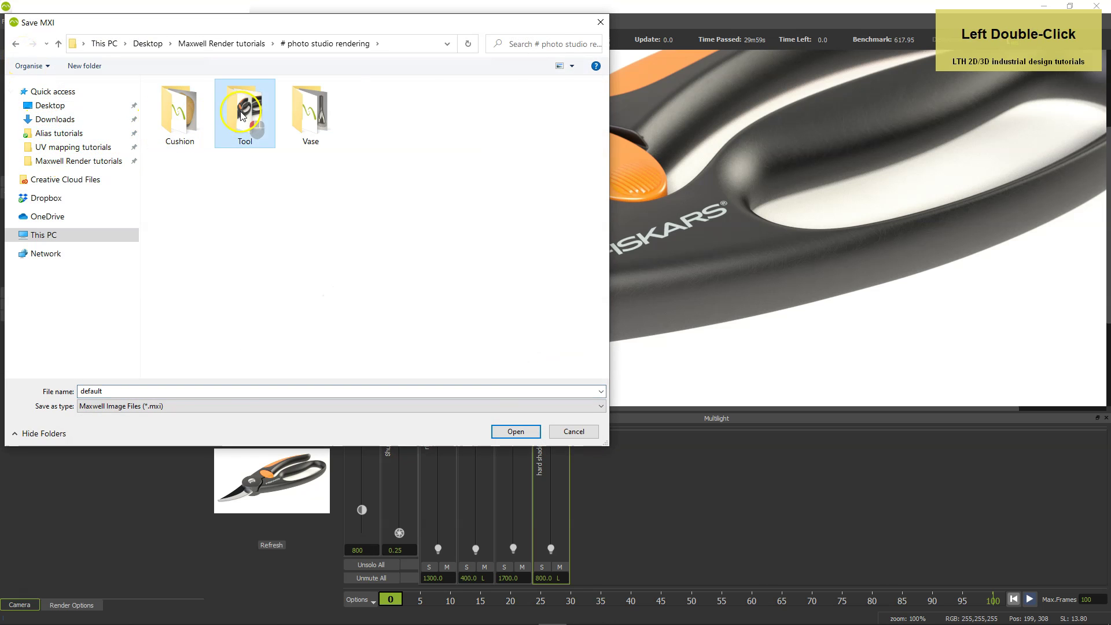
click(180, 140)
double_click(180, 141)
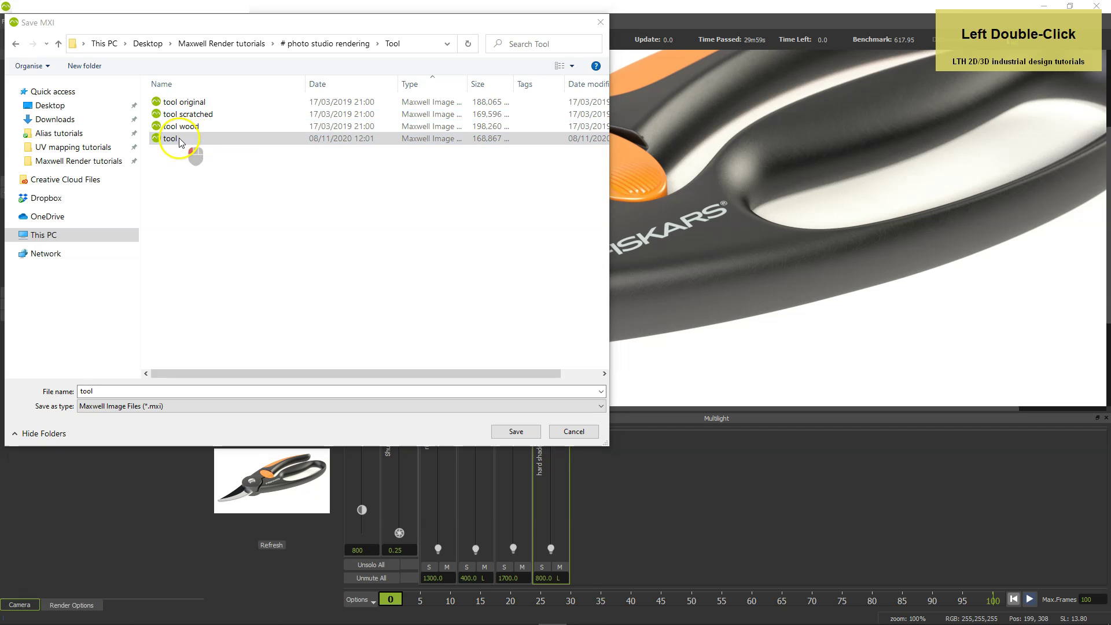
click(585, 320)
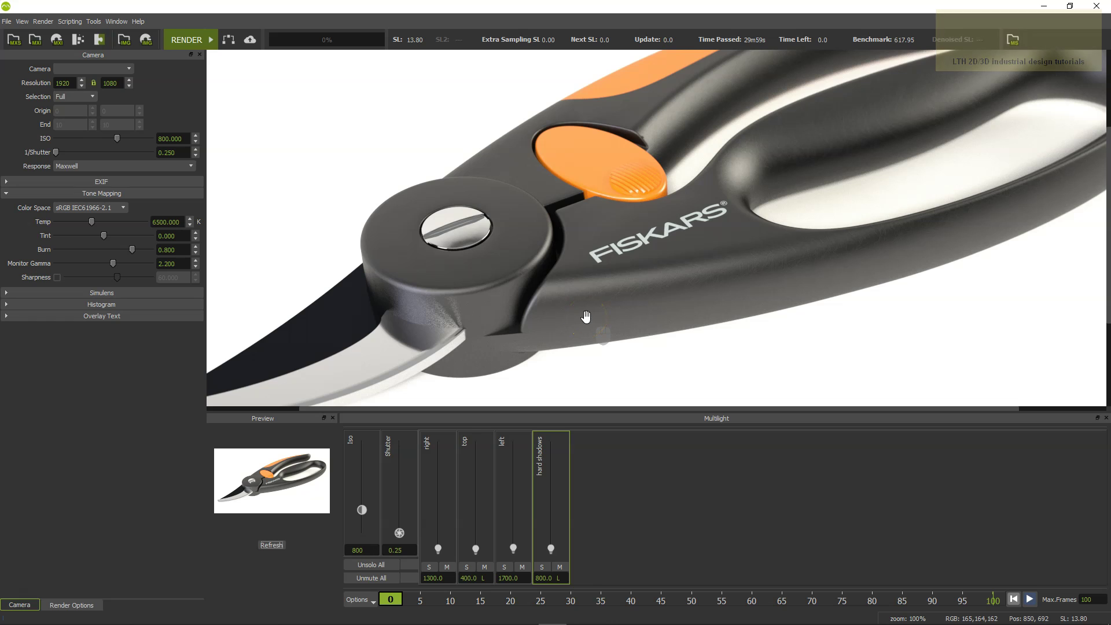
scroll(585, 317, down, 1)
scroll(585, 315, down, 1)
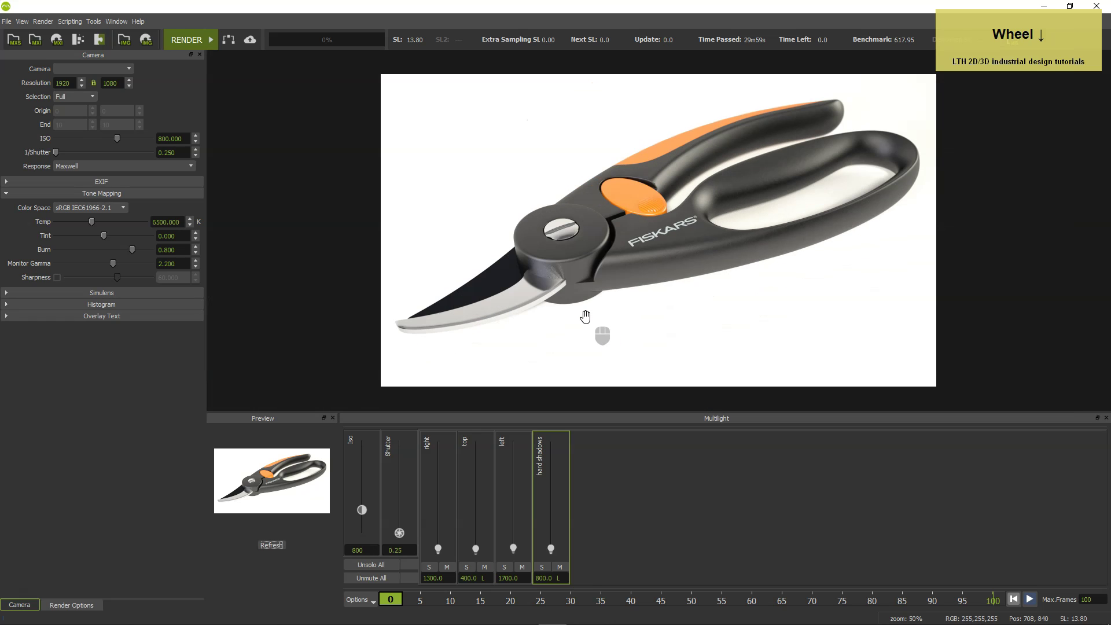